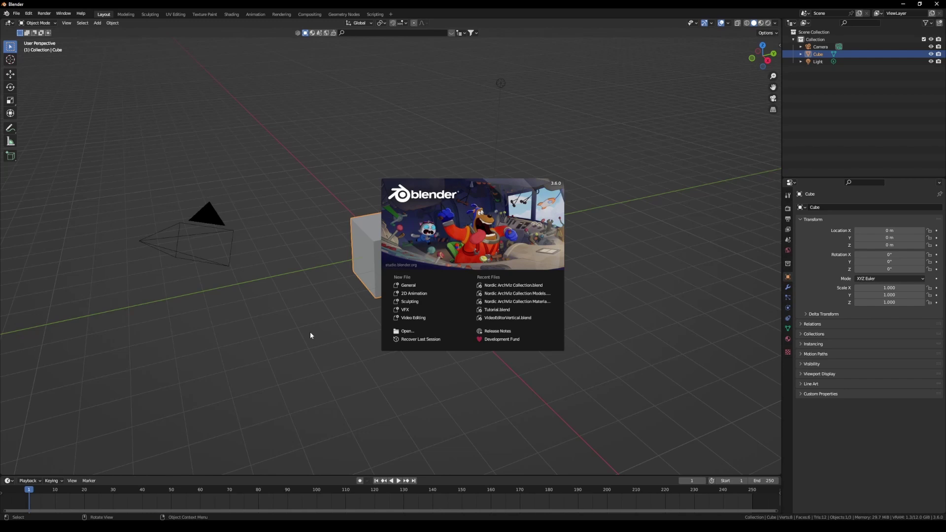
Step: Dismiss the splash screen to reveal the default cube, camera and light
left_click(310, 335)
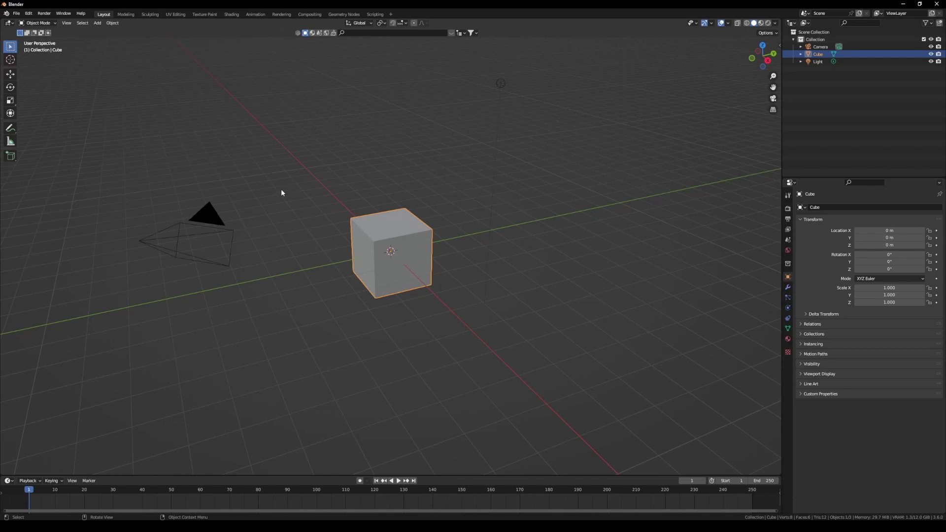
Step: In Preferences > File Paths, add the Nordic ArchViz Collection folder as a new asset library
left_click(28, 14)
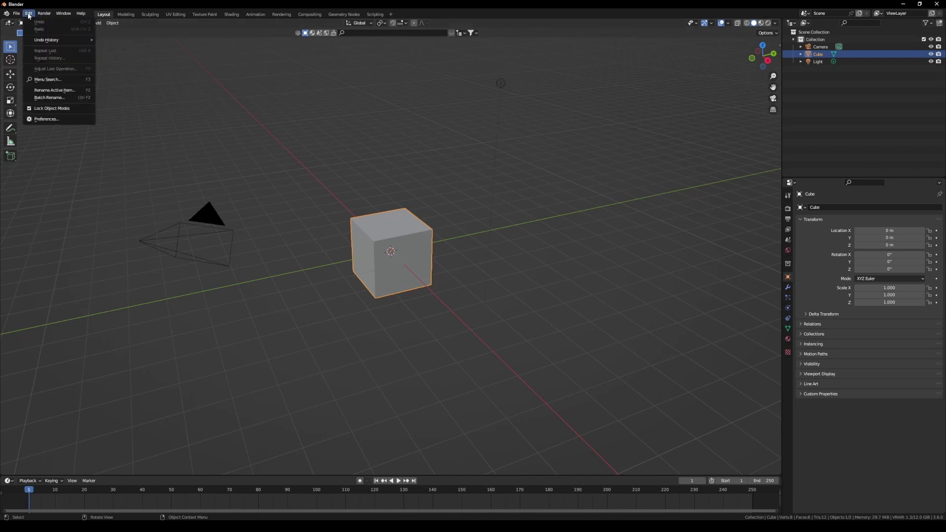
left_click(51, 120)
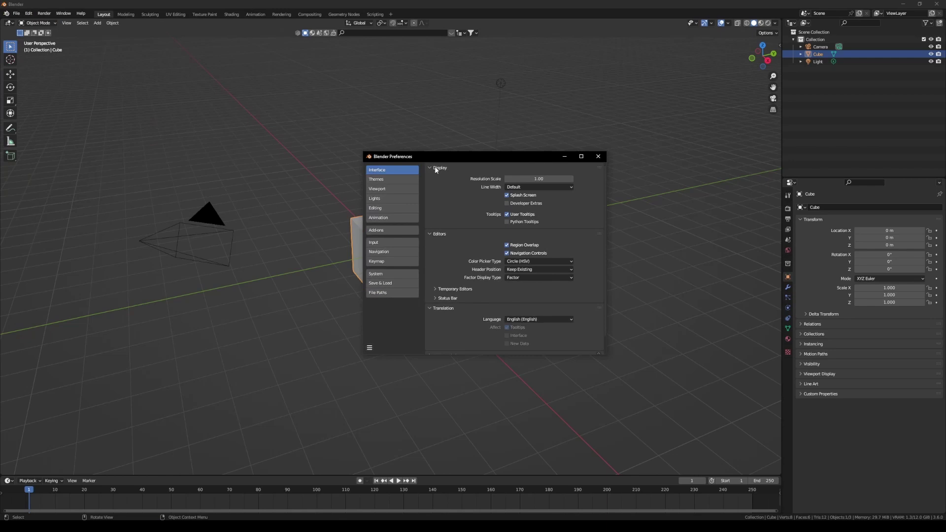
left_click(387, 296)
left_click(462, 313)
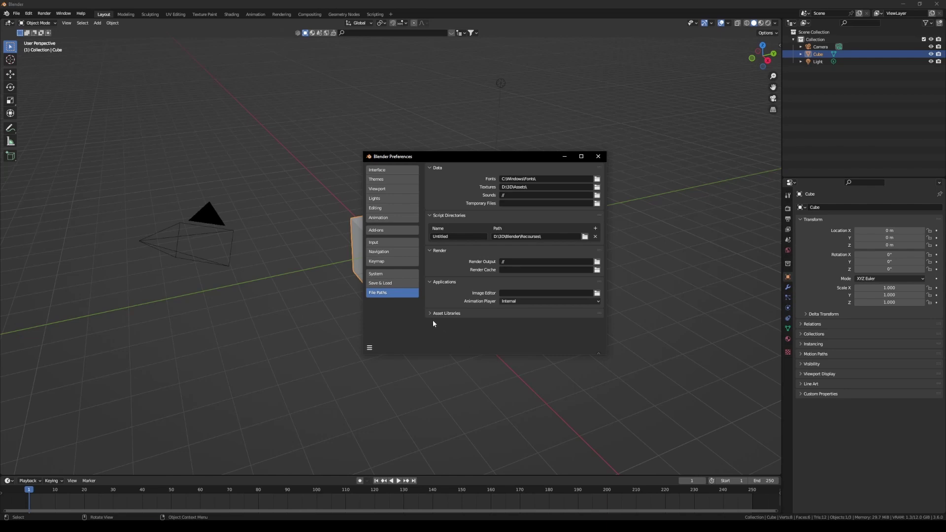
left_click(441, 313)
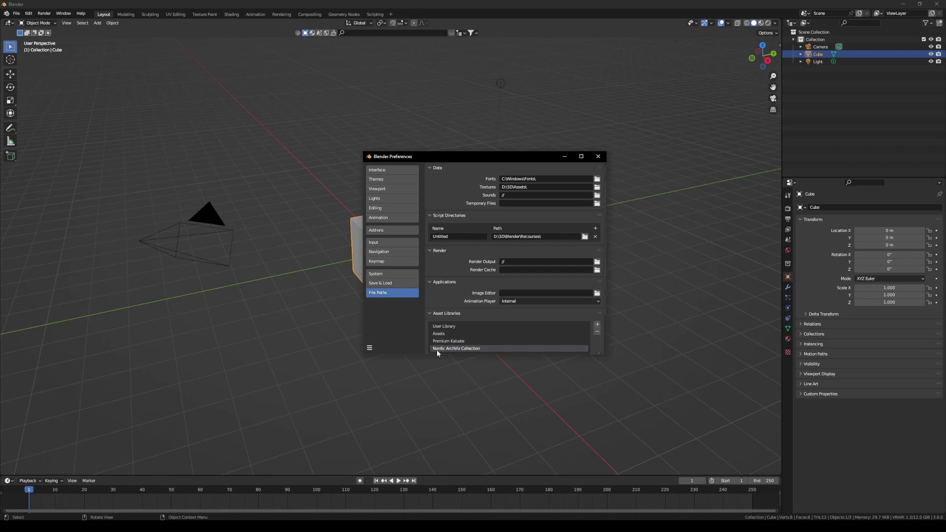
left_click(597, 325)
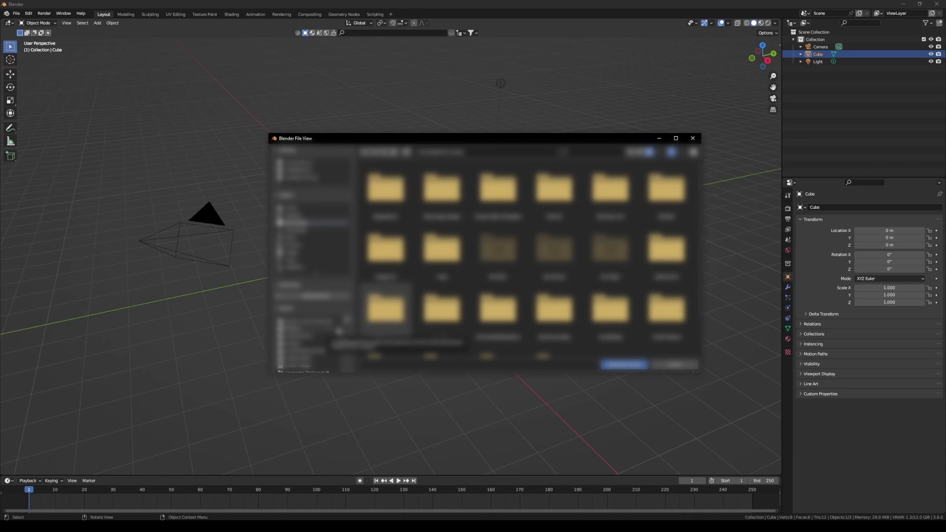
left_click(310, 350)
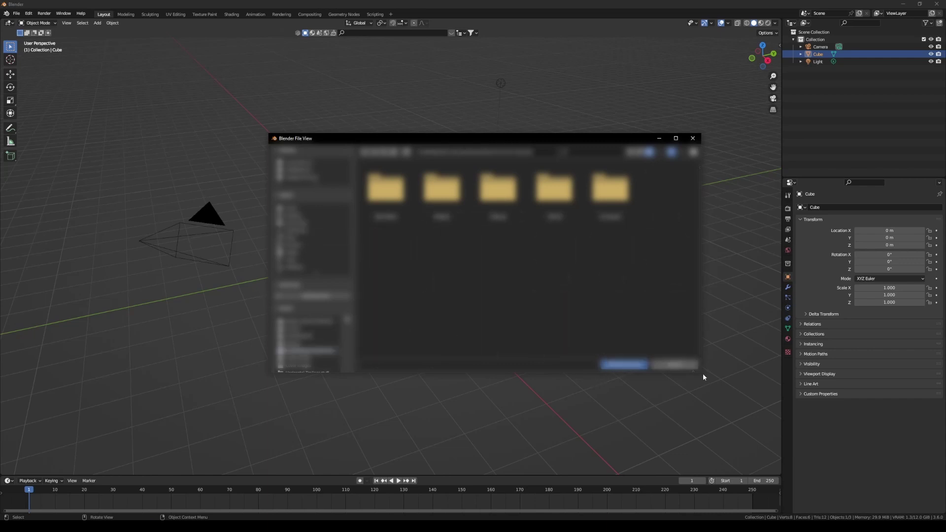
left_click(624, 364)
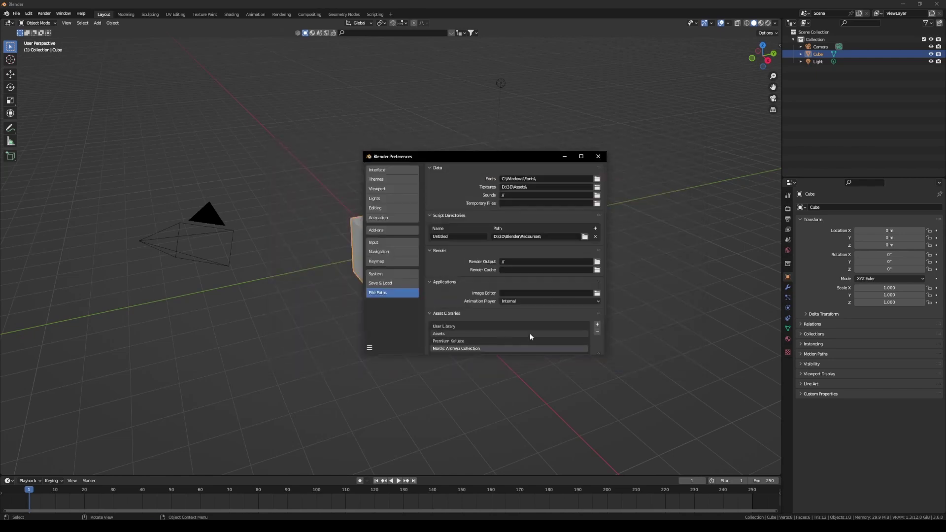
Step: Keep the Nordic ArchViz Collection library's import method as Append (Reuse Data)
double_click(468, 348)
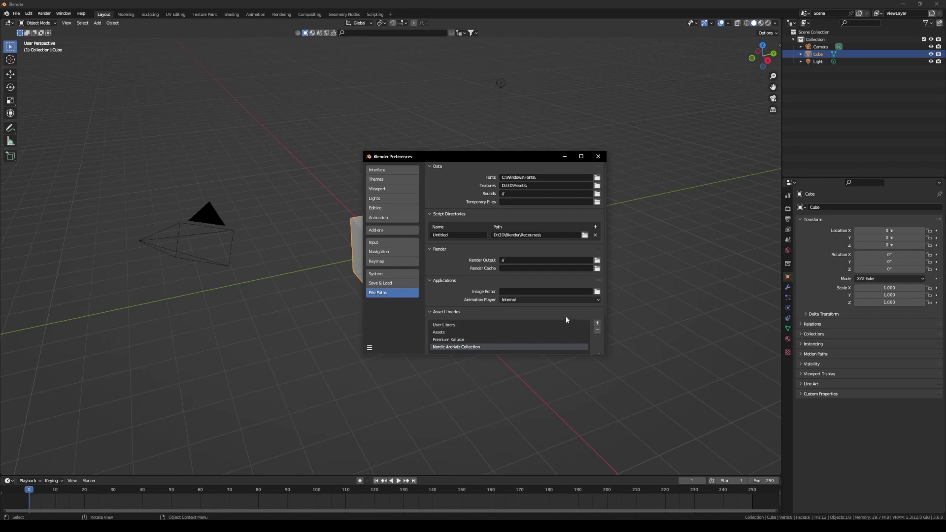
scroll(566, 319, "down", 3)
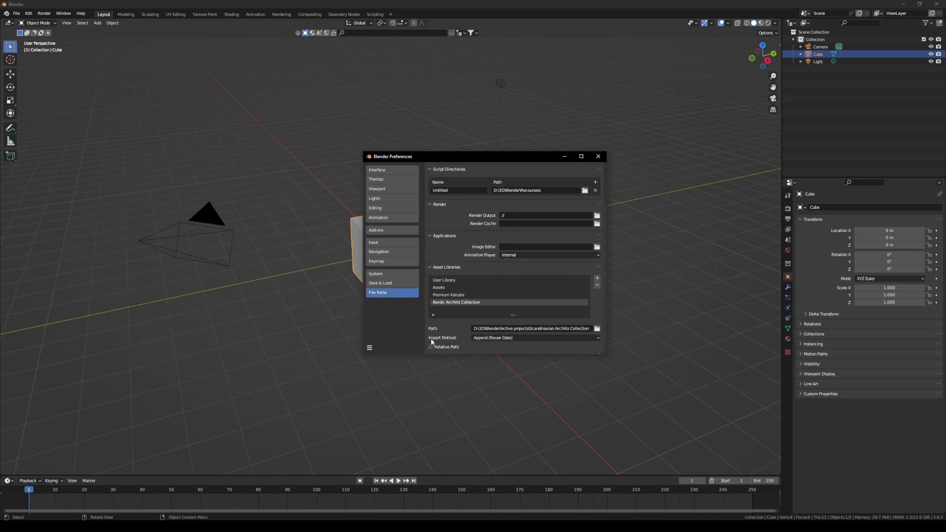
left_click(508, 338)
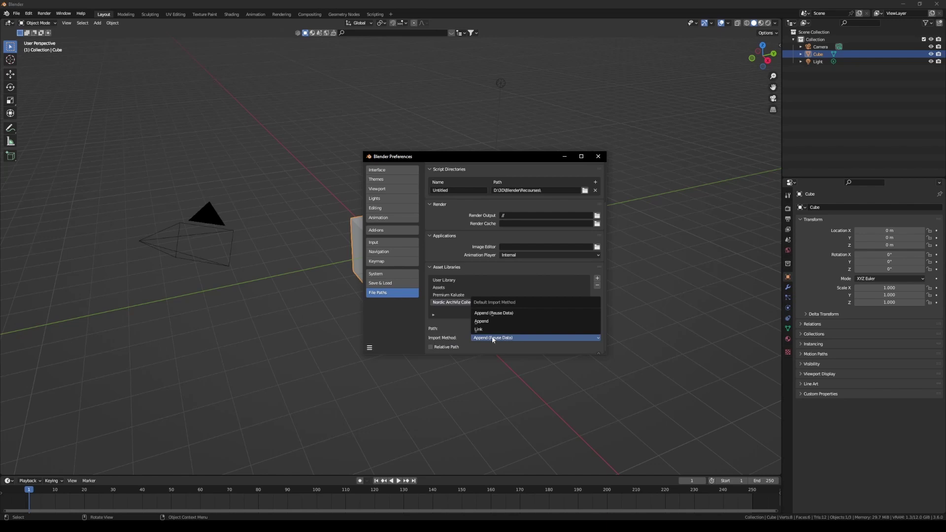
left_click(476, 345)
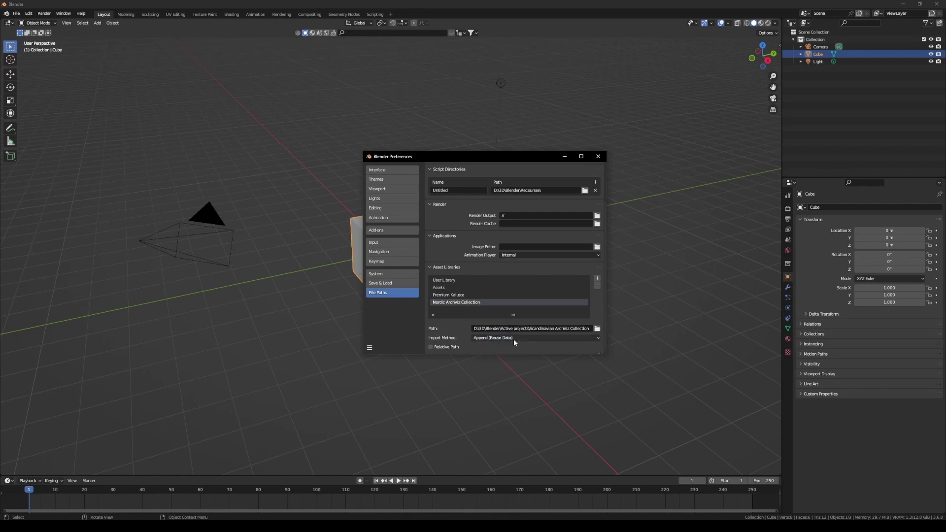
left_click(514, 339)
left_click(513, 339)
left_click(516, 338)
left_click(515, 338)
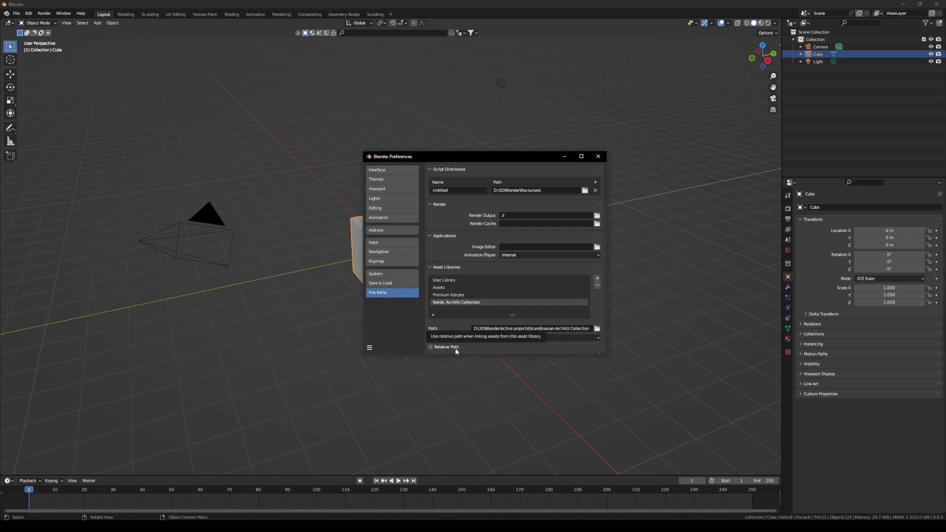
Step: Save the preferences
left_click(369, 347)
left_click(394, 328)
left_click(370, 347)
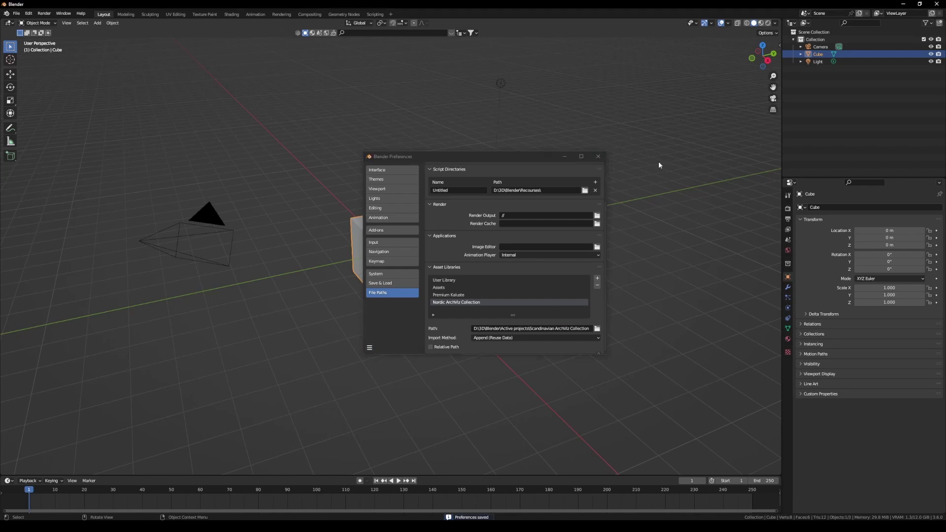
Step: Close Preferences, select the area light, and view the room through the camera in Rendered shading
left_click(597, 156)
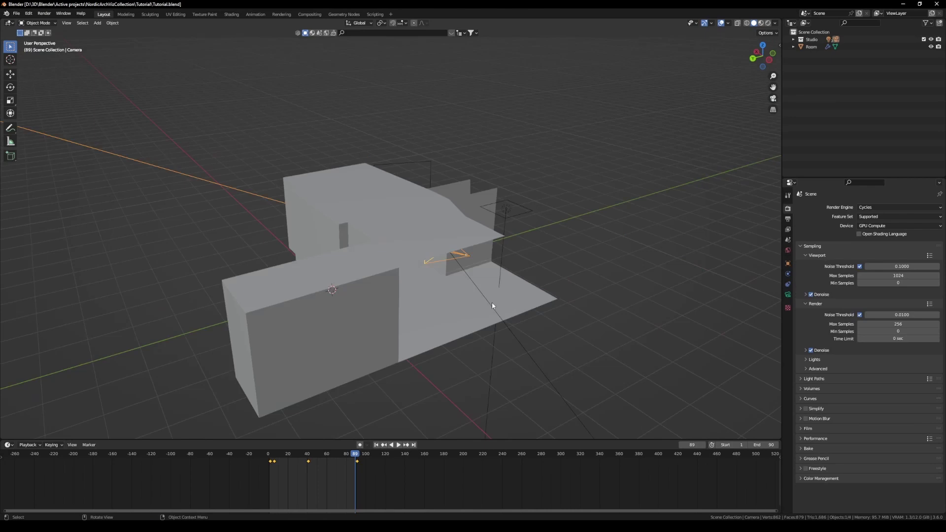
middle_click_drag(494, 285, 380, 308)
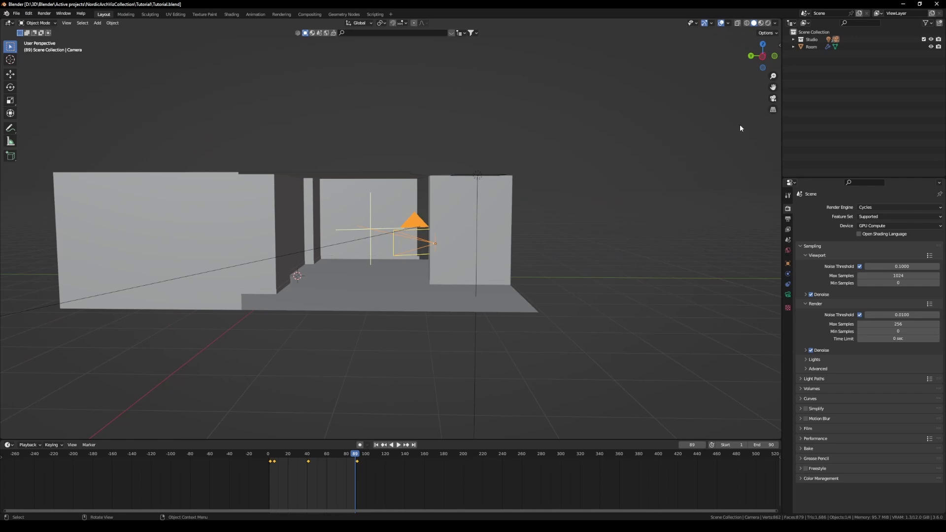
left_click(486, 169)
middle_click_drag(530, 177, 527, 202)
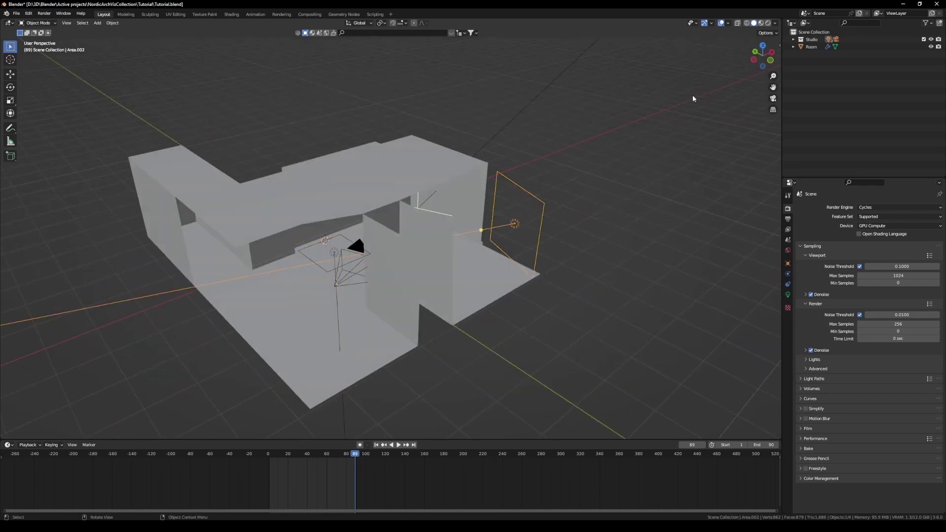
left_click(771, 98)
scroll(560, 220, "up", 3)
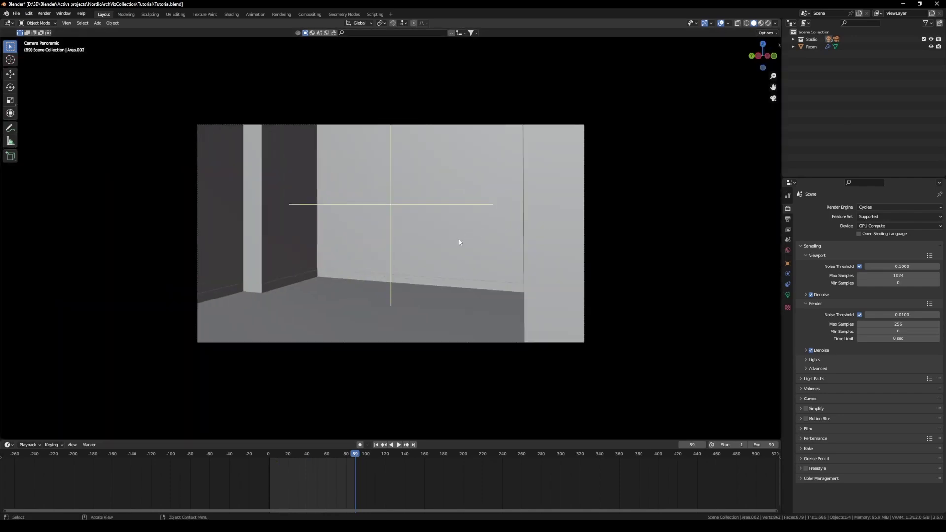
key("z")
left_click(458, 102)
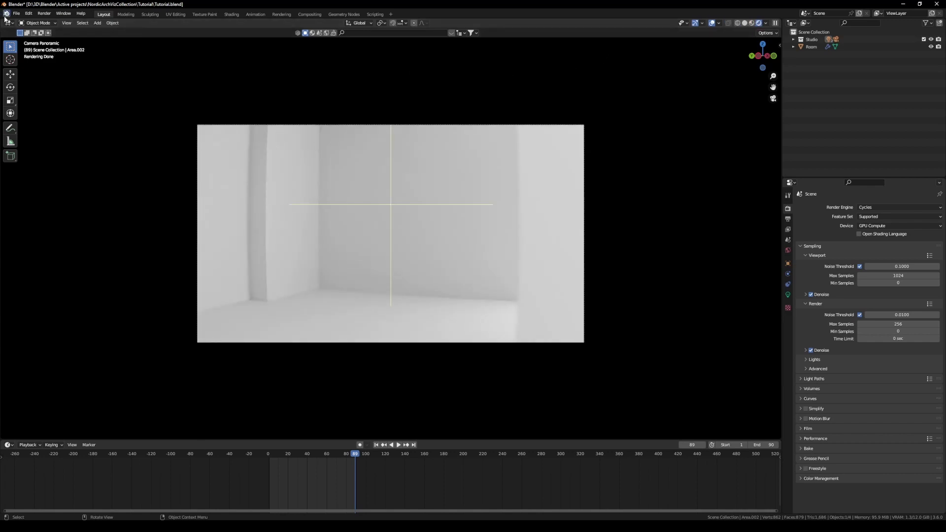
Step: Split the viewport into two views, hide overlays on the right, and enlarge the timeline
left_click_drag(1, 16, 445, 147)
scroll(597, 144, "up", 4)
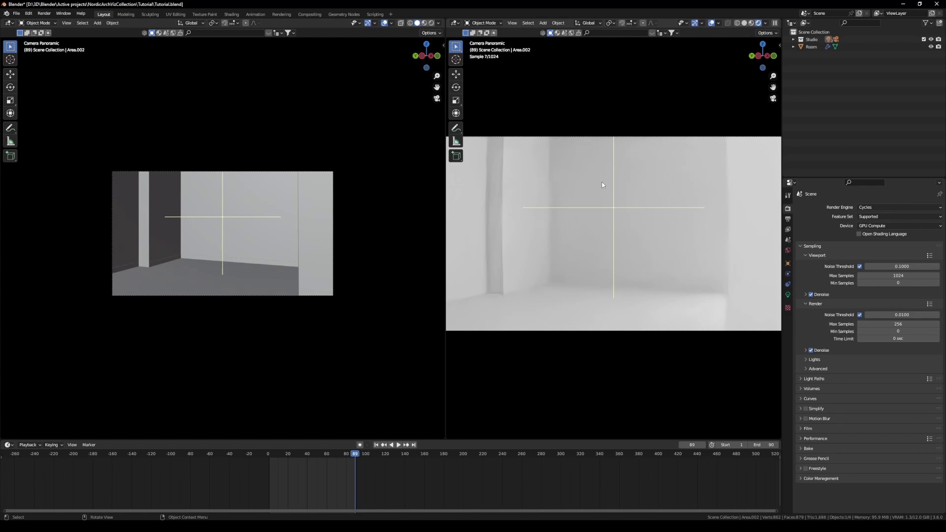
key("t")
left_click(710, 23)
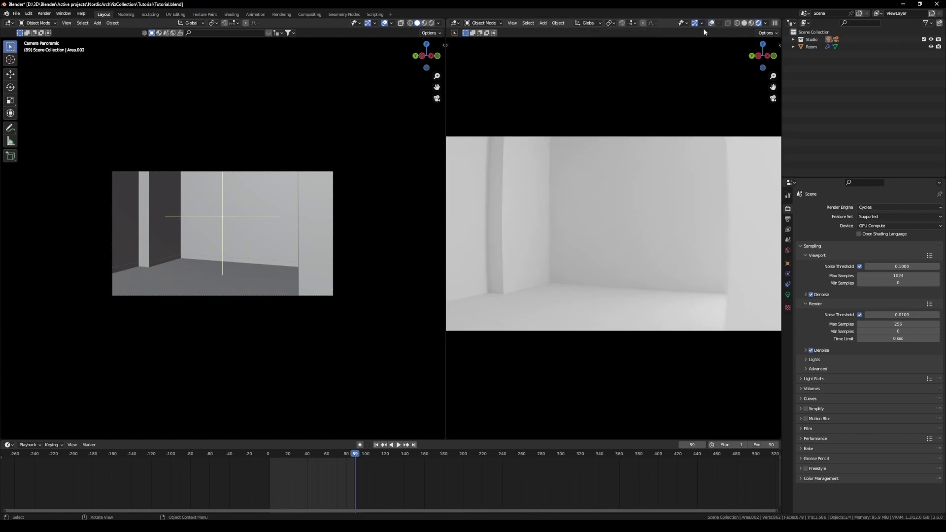
scroll(656, 174, "down", 1)
mouse_move(234, 221)
middle_mouse_down()
mouse_move(344, 291)
mouse_move(196, 209)
mouse_move(231, 216)
middle_mouse_up()
scroll(348, 407, "down", 4)
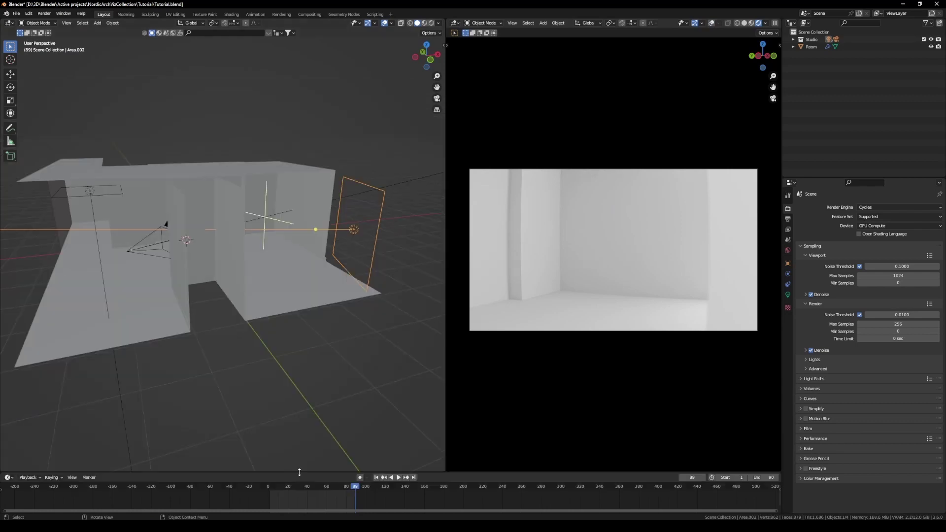
left_click_drag(347, 439, 343, 319)
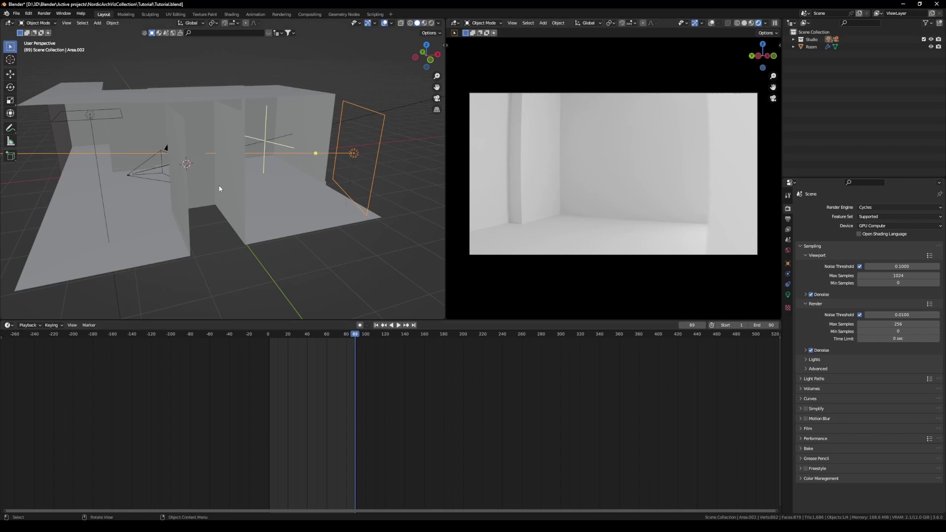
left_click(8, 326)
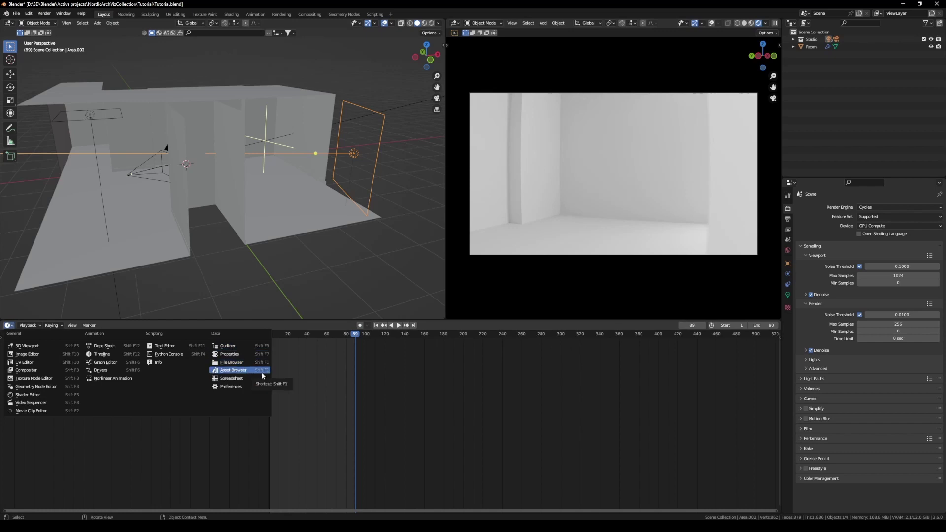
Step: Turn the timeline area into an Asset Browser showing the Nordic ArchViz Collection library
left_click(7, 325)
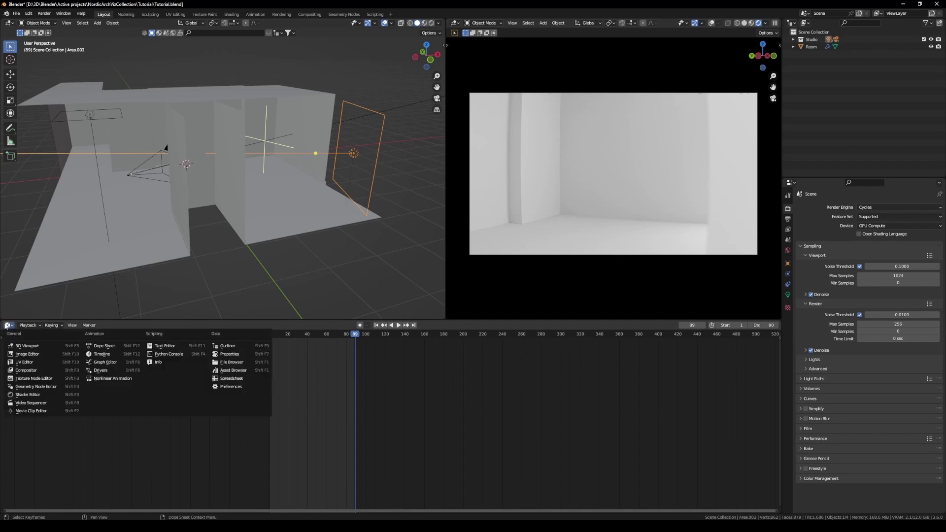
key("shift+F1")
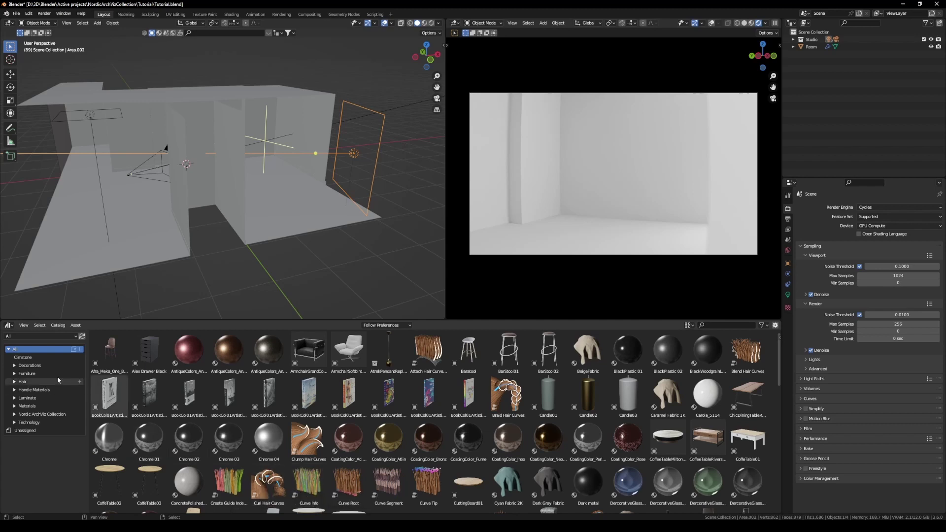
left_click(15, 337)
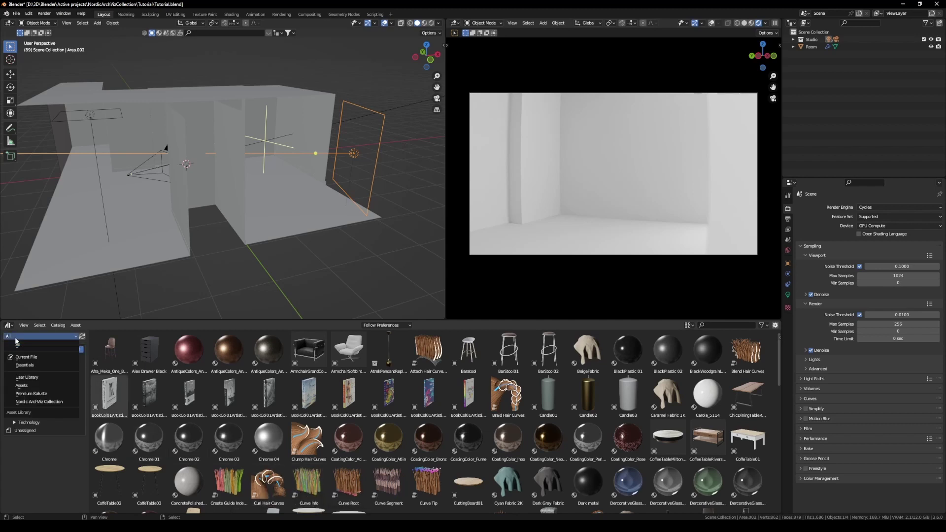
left_click(28, 402)
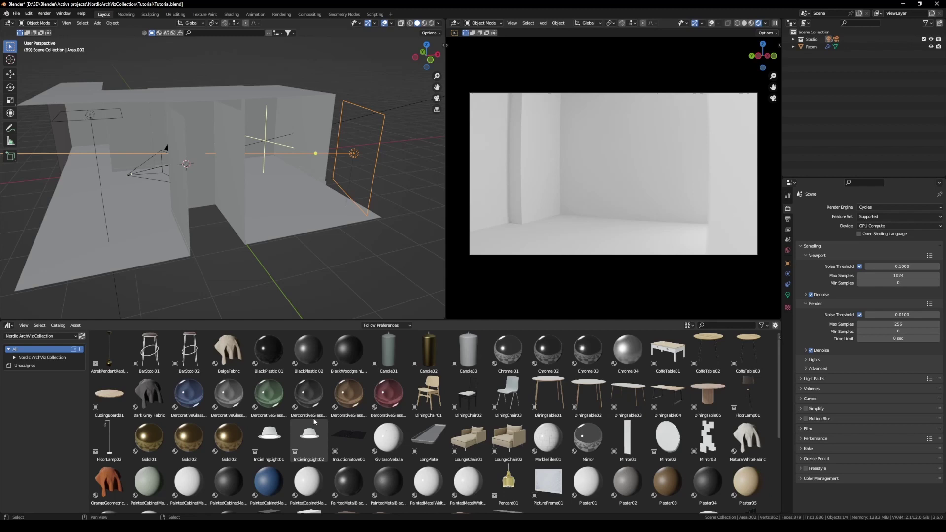
Step: Filter the library to its Materials catalog and select the Room object
left_click(45, 359)
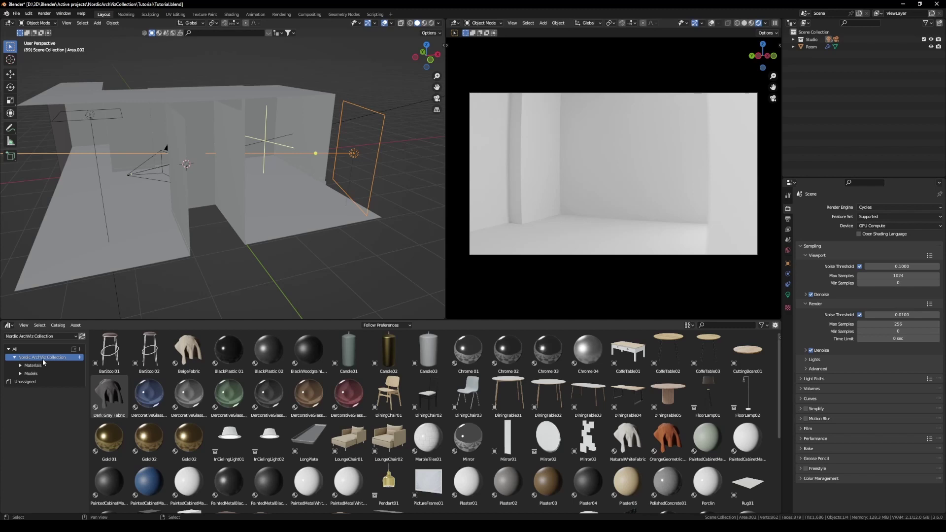
left_click(20, 365)
left_click(21, 446)
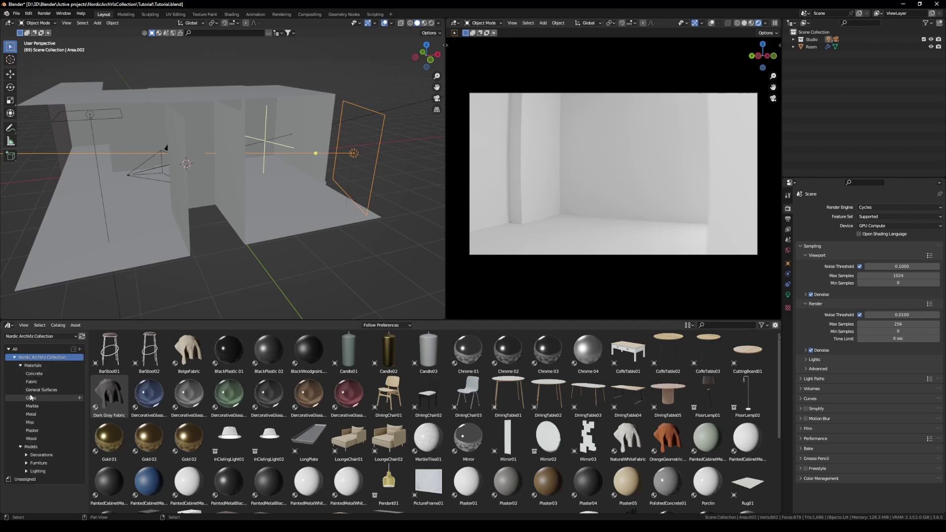
left_click(44, 366)
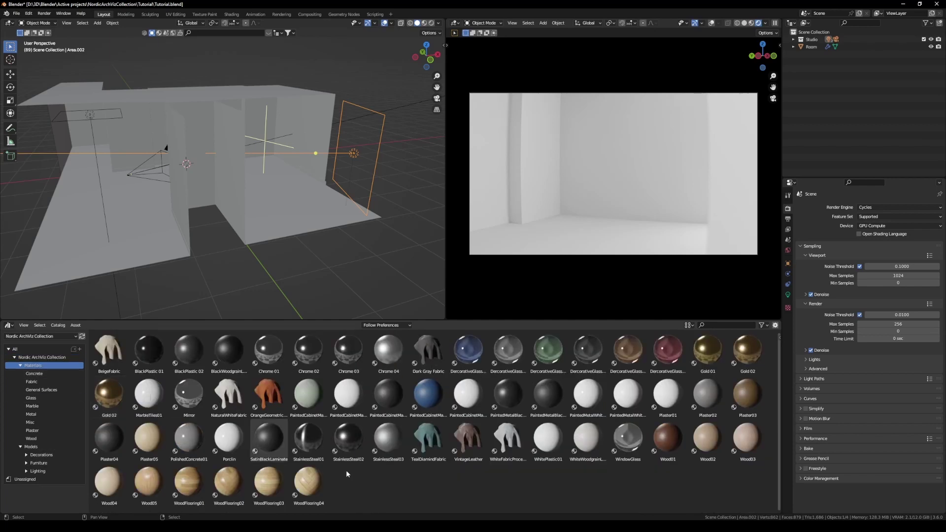
left_click(35, 447)
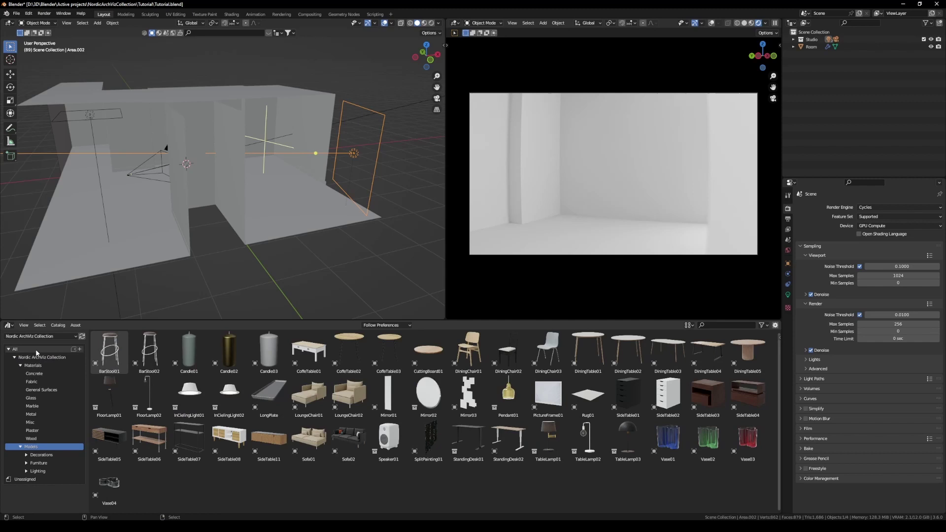
middle_click_drag(296, 280, 343, 272)
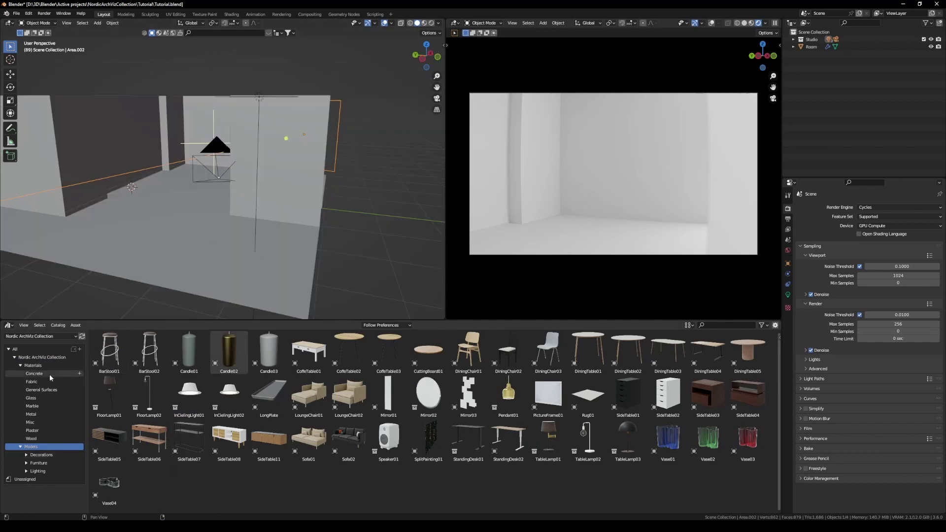
left_click(48, 367)
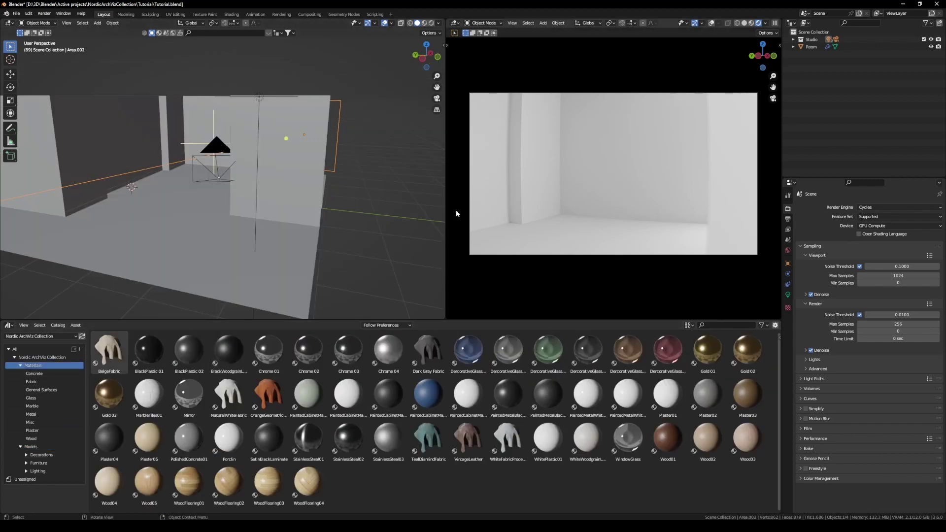
left_click(240, 229)
Step: Add three empty material slots to the Room in Material Properties
left_click(788, 325)
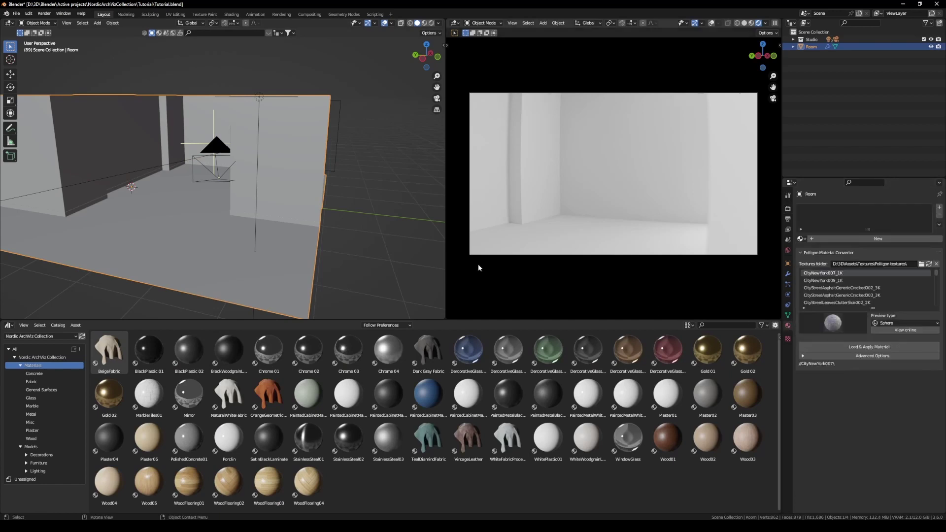
middle_click_drag(451, 219, 231, 225)
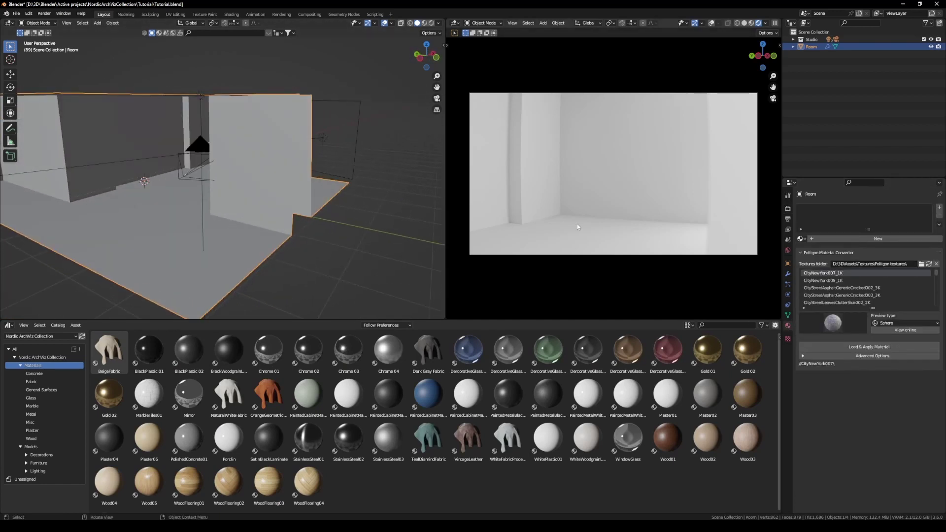
left_click(938, 207)
left_click(938, 207)
left_click(938, 207)
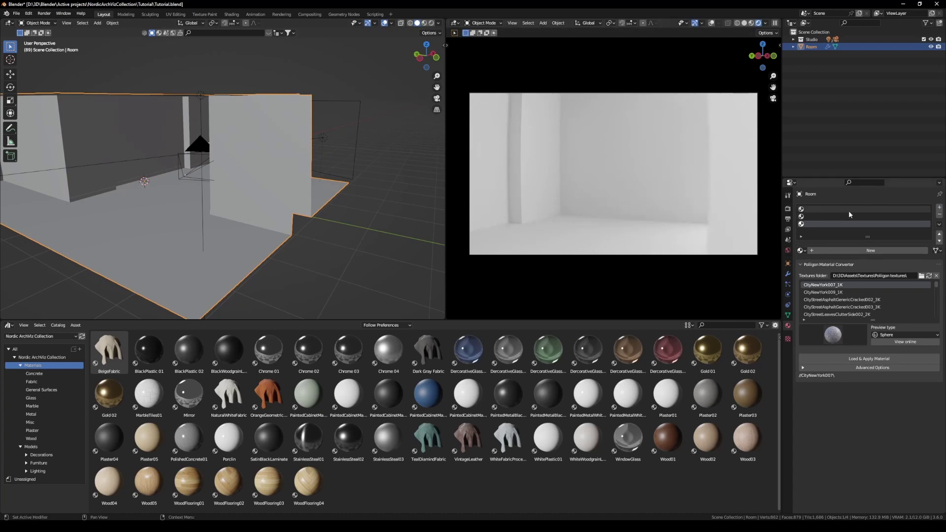
Step: In face mode, select all linked baseboard faces and assign them to the second slot
middle_click_drag(165, 229, 248, 224)
key("Tab")
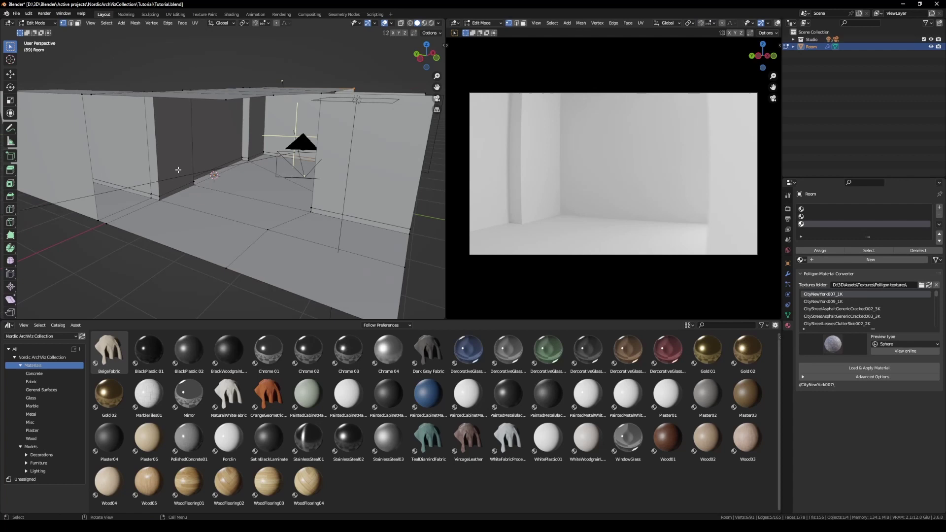
key("3")
left_click(266, 235)
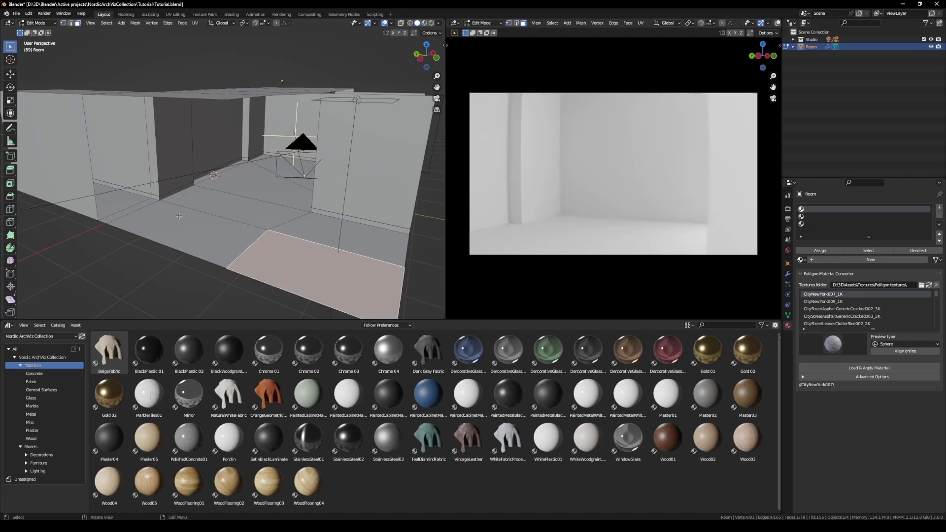
scroll(179, 216, "up", 5)
left_click(106, 218)
scroll(105, 219, "down", 1)
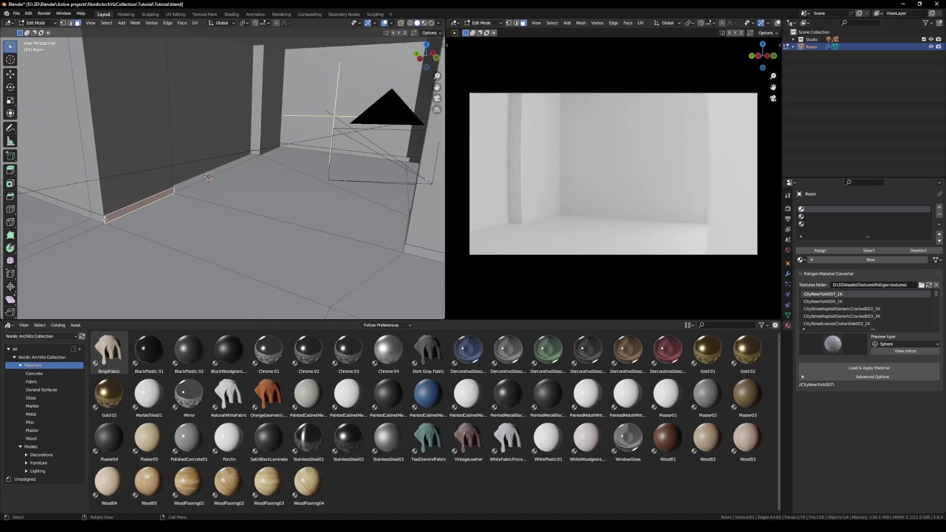
key("l")
scroll(400, 254, "down", 5)
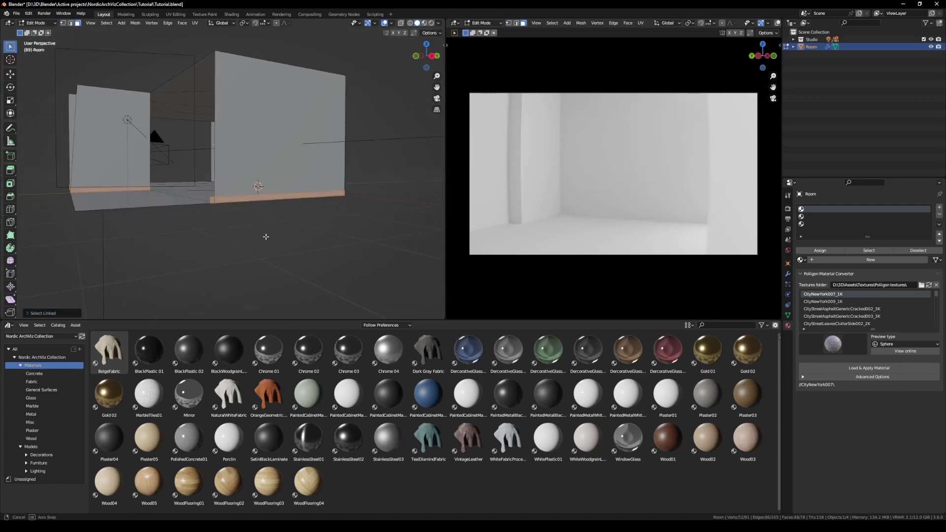
middle_click_drag(266, 237, 293, 240)
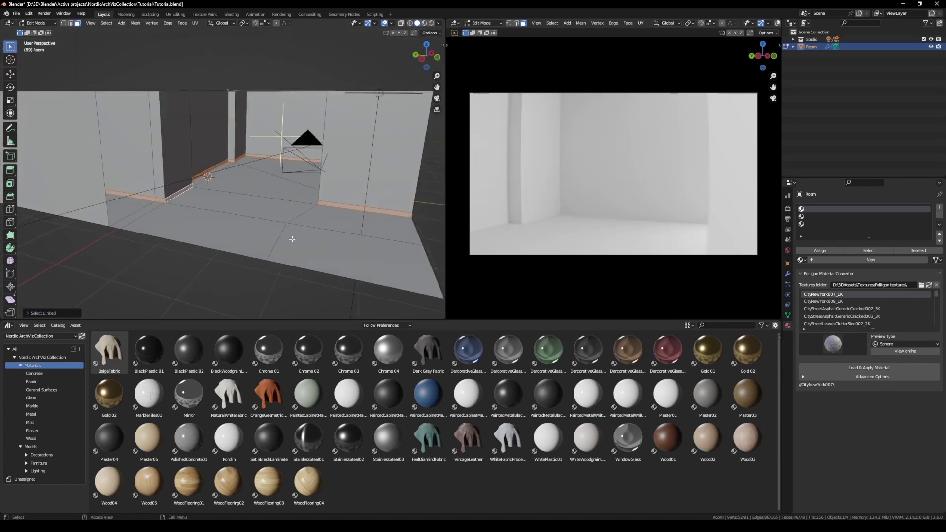
scroll(292, 239, "up", 2)
left_click(827, 217)
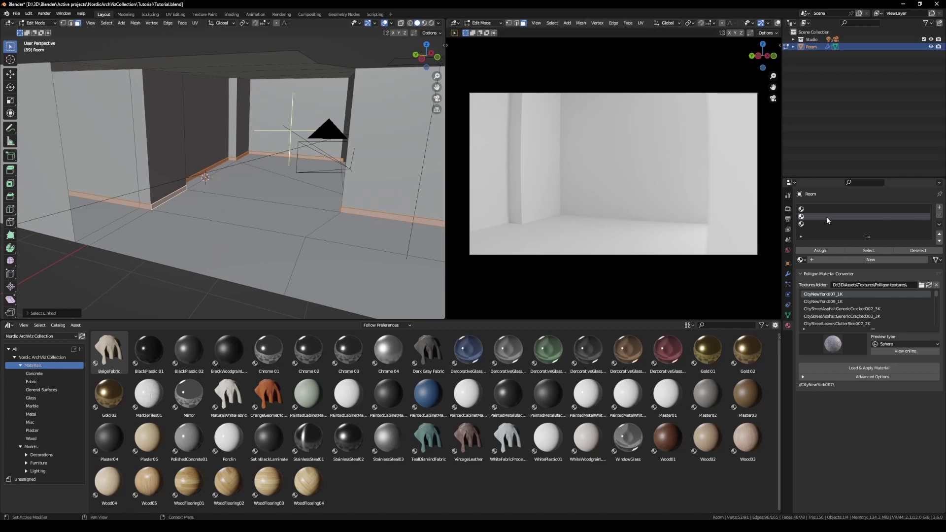
left_click(821, 250)
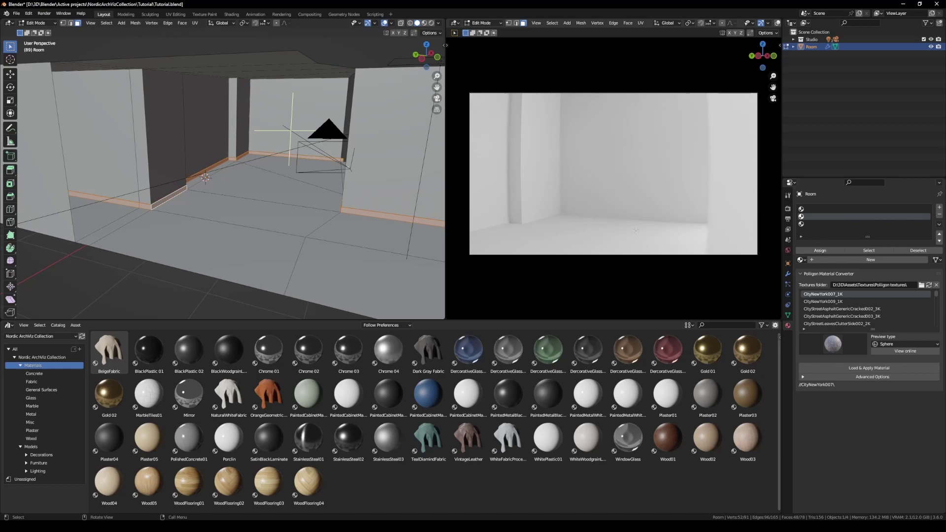
Step: Select all floor faces coplanar via Shift+G and assign them to the third slot
left_click(343, 227)
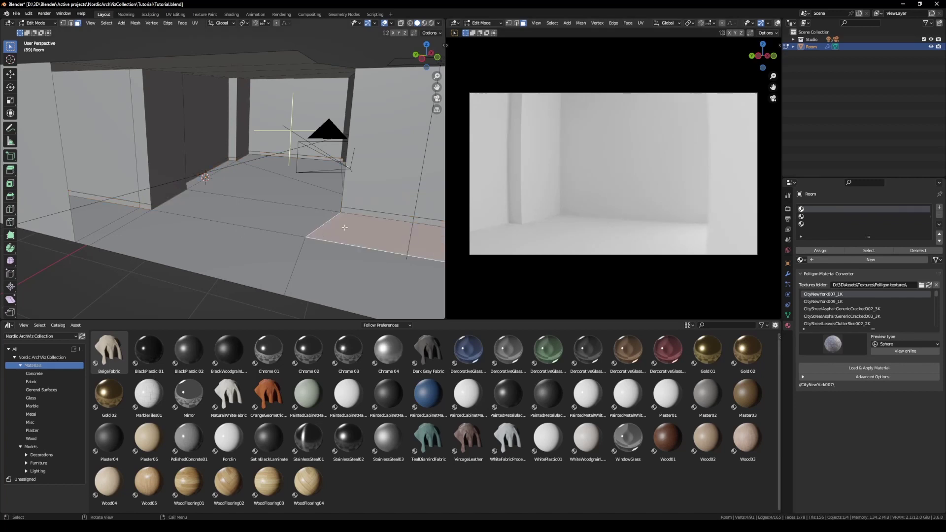
key("shift+g")
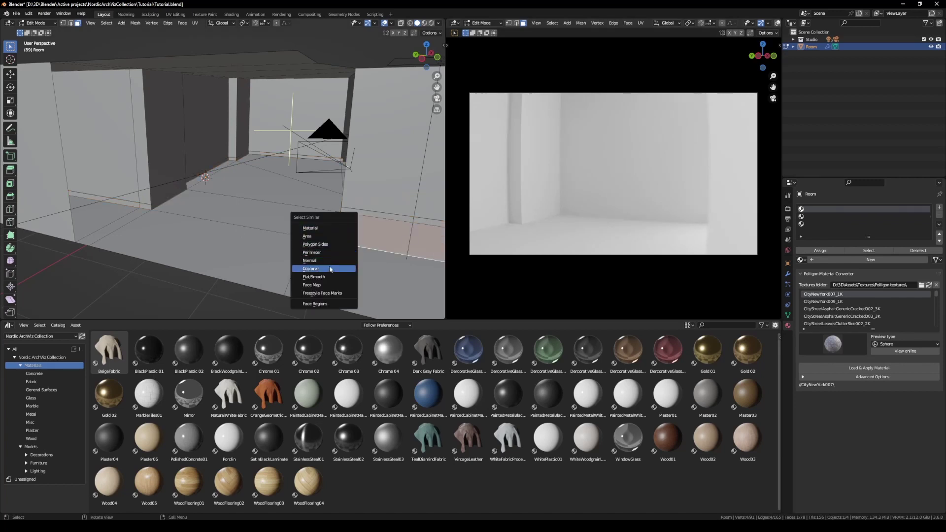
left_click(297, 272)
scroll(297, 272, "down", 6)
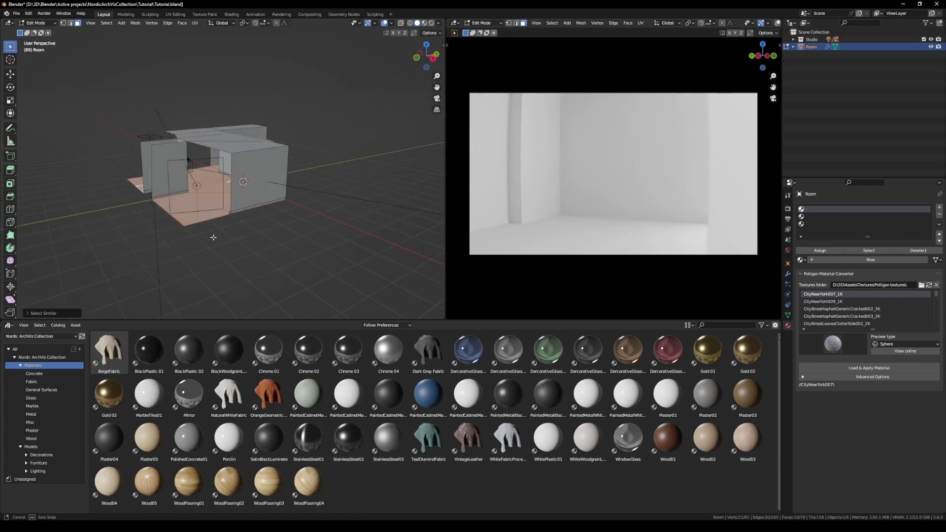
middle_click_drag(297, 272, 307, 239)
scroll(307, 238, "up", 3)
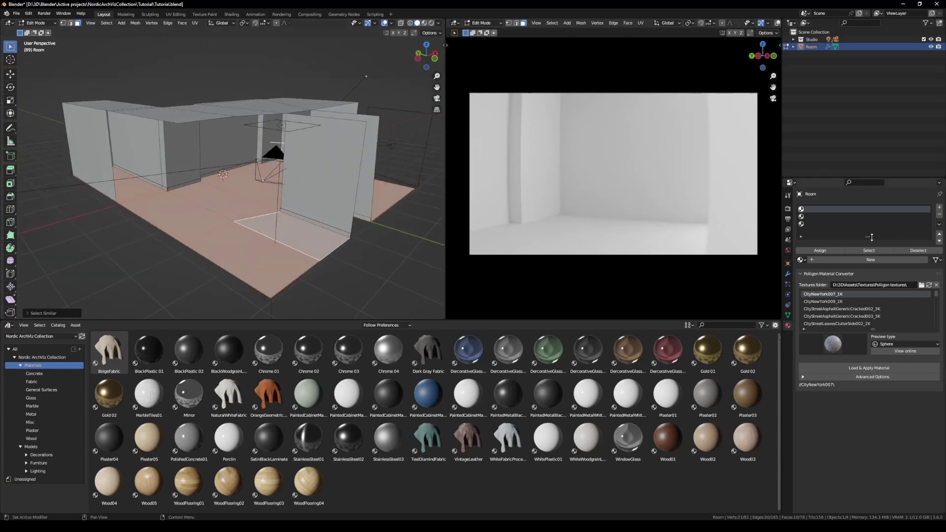
left_click(838, 223)
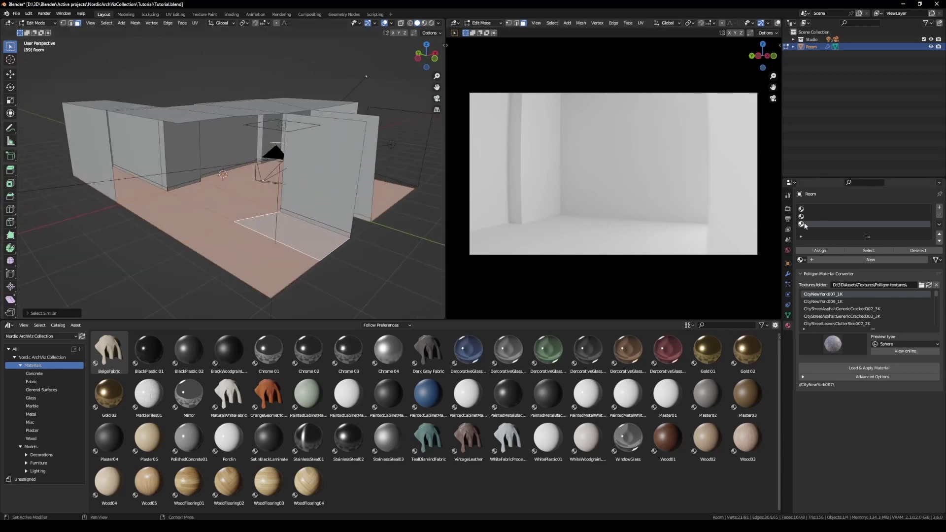
left_click(804, 253)
left_click(819, 251)
Step: Drag the WoodFlooring02 material from the asset library onto the room
key("Tab")
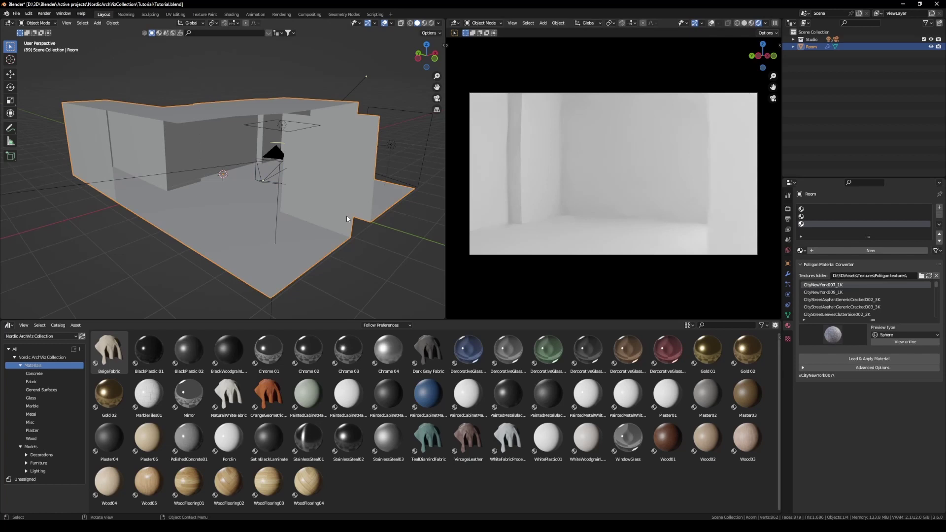
scroll(213, 265, "up", 5)
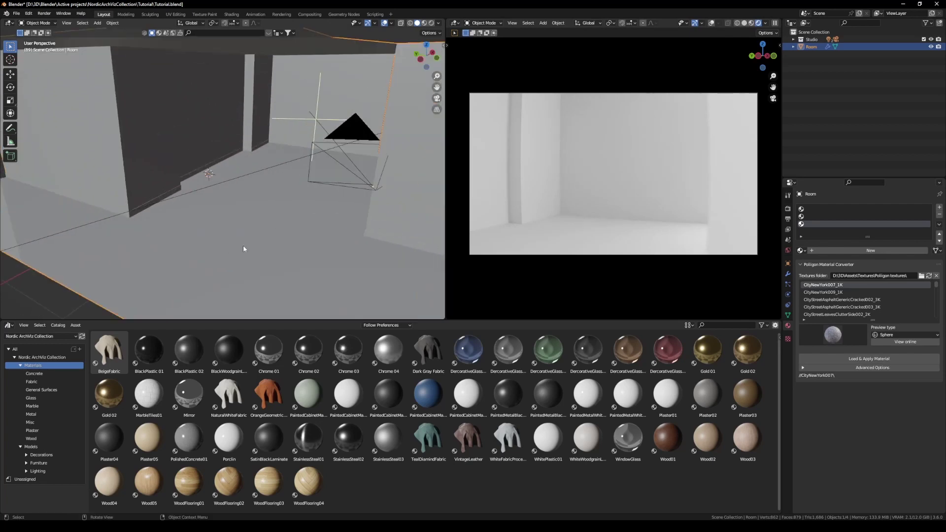
middle_click_drag(251, 226, 219, 213)
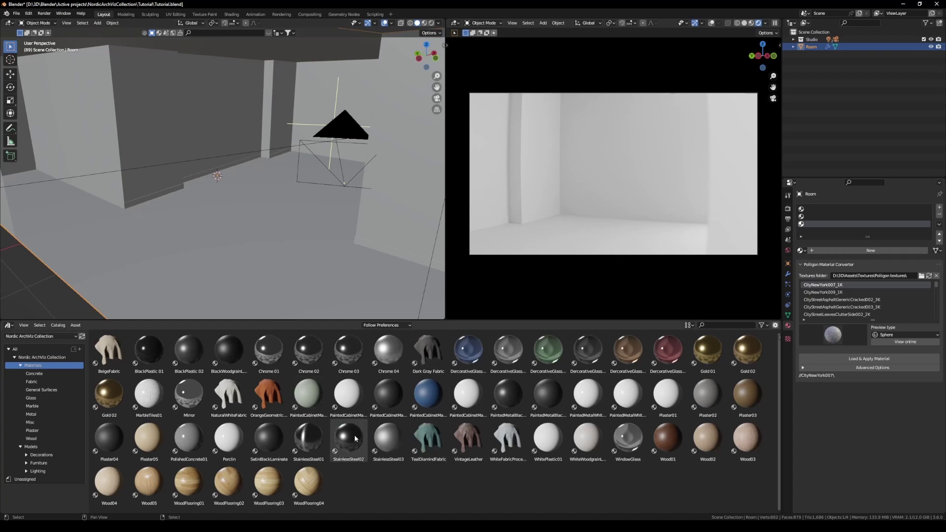
left_click_drag(228, 480, 27, 286)
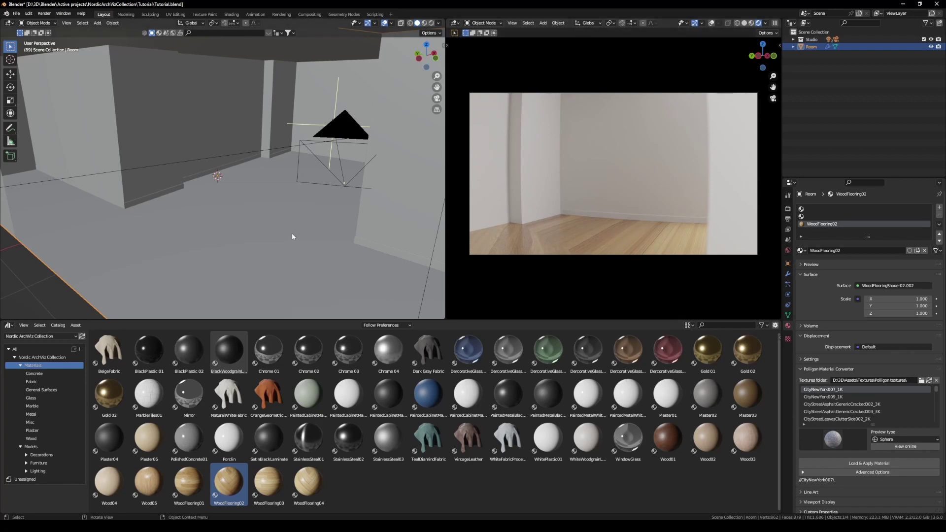
middle_click_drag(247, 231, 275, 235)
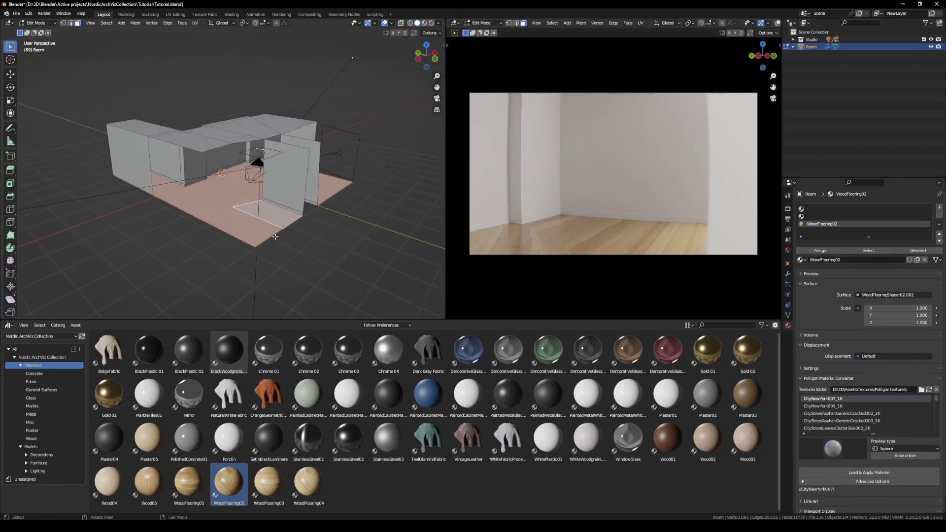
Step: Unwrap the floor faces and scale all their UVs about 5 times in the UV Editor
key("u")
left_click(277, 238)
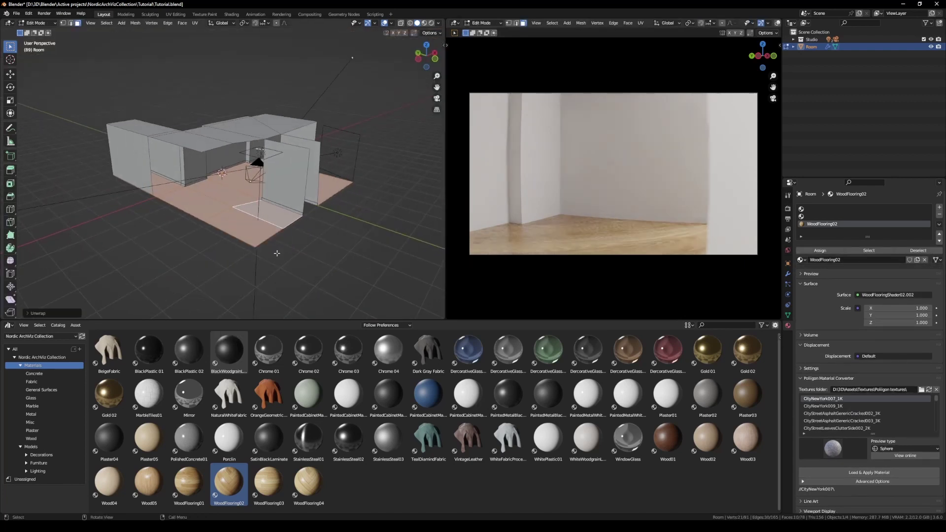
key("shift+F3")
left_click(8, 23)
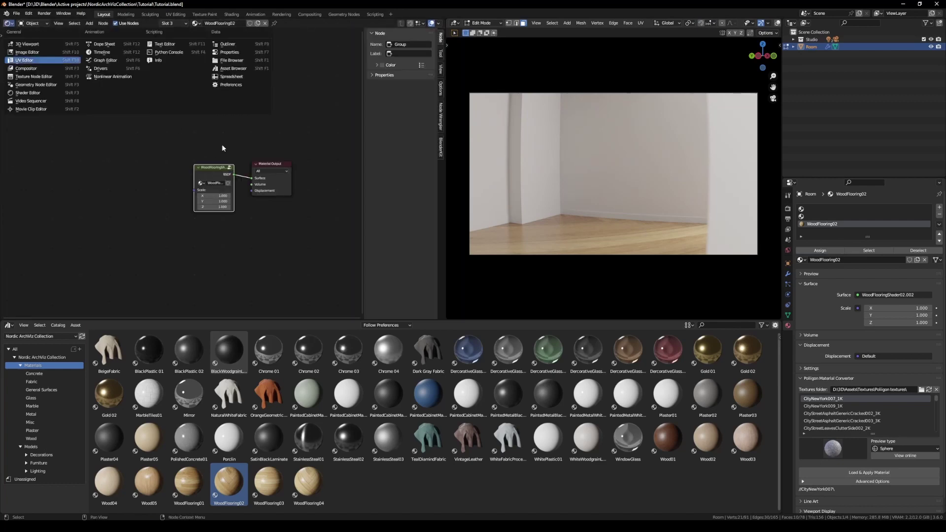
left_click(30, 60)
scroll(238, 165, "down", 5)
key("a")
key("s")
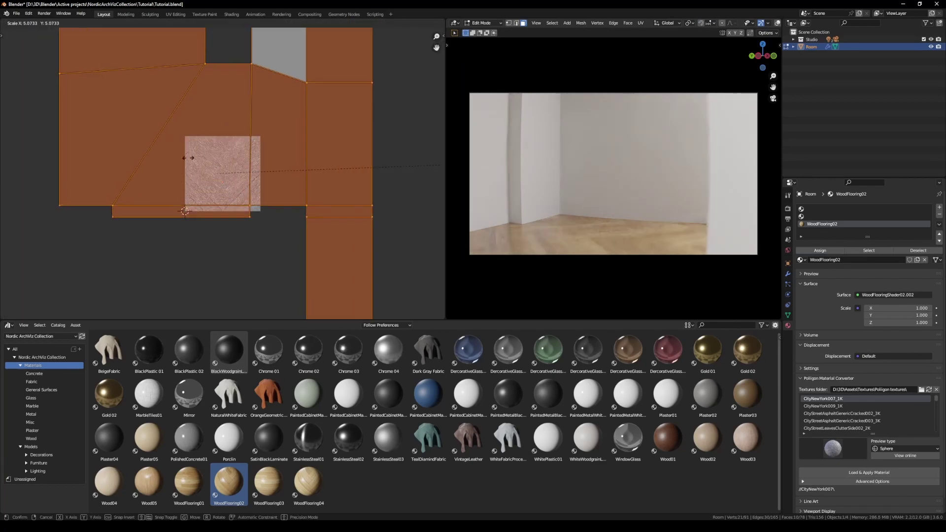
left_click(186, 157)
key("Tab")
scroll(605, 273, "up", 3)
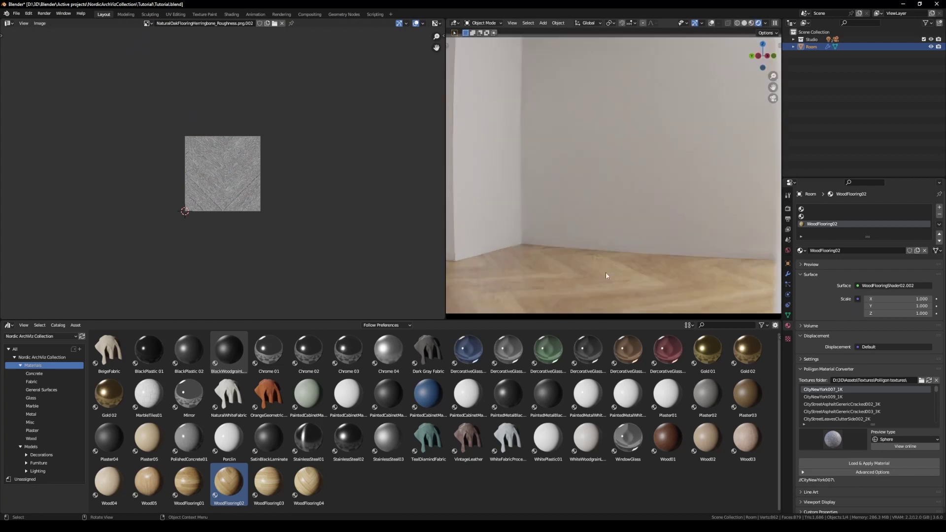
Step: Return the left area to the 3D view and apply Plaster04 to the room
left_click(8, 23)
left_click(36, 45)
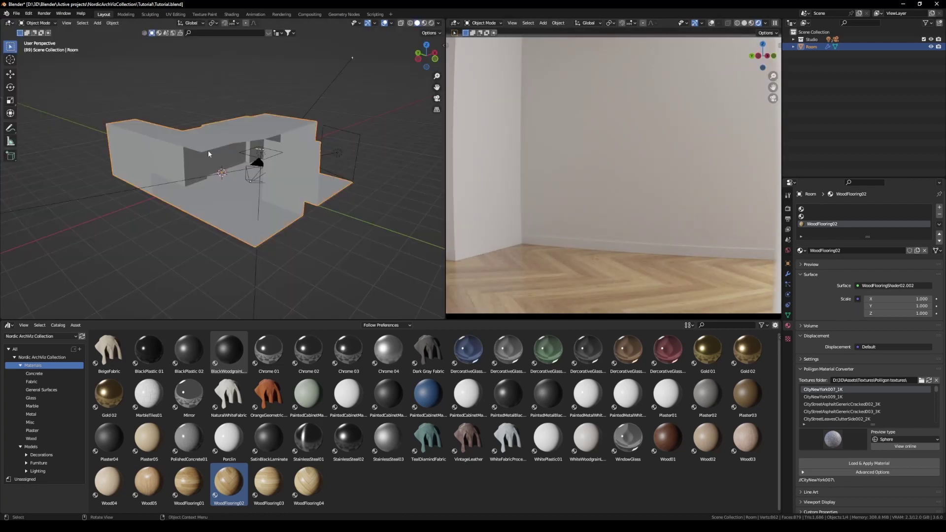
scroll(211, 154, "up", 4)
middle_click_drag(230, 171, 244, 163)
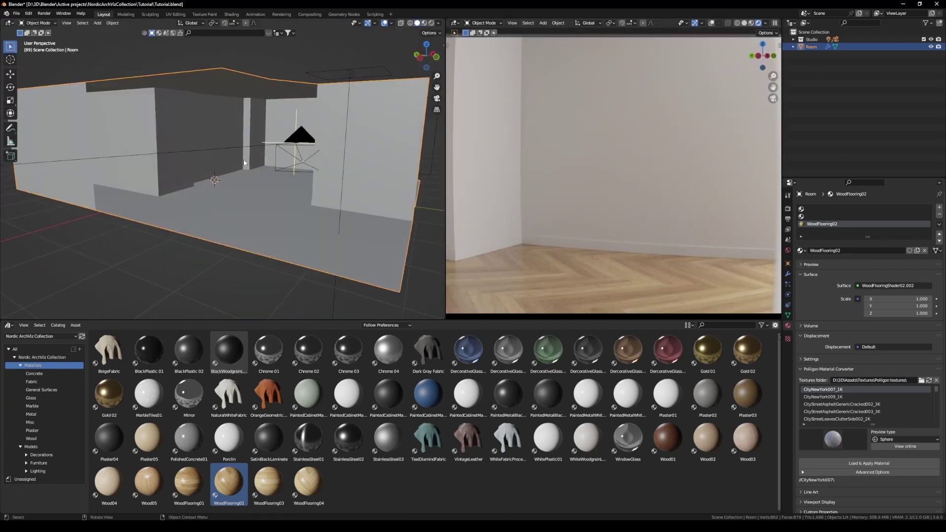
middle_click_drag(200, 249, 219, 246)
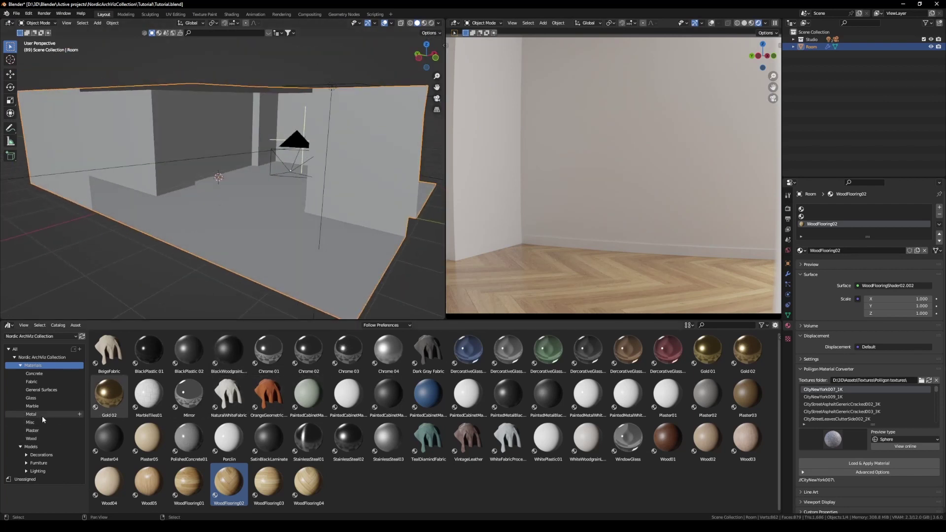
left_click(19, 430)
left_click_drag(228, 350, 175, 191)
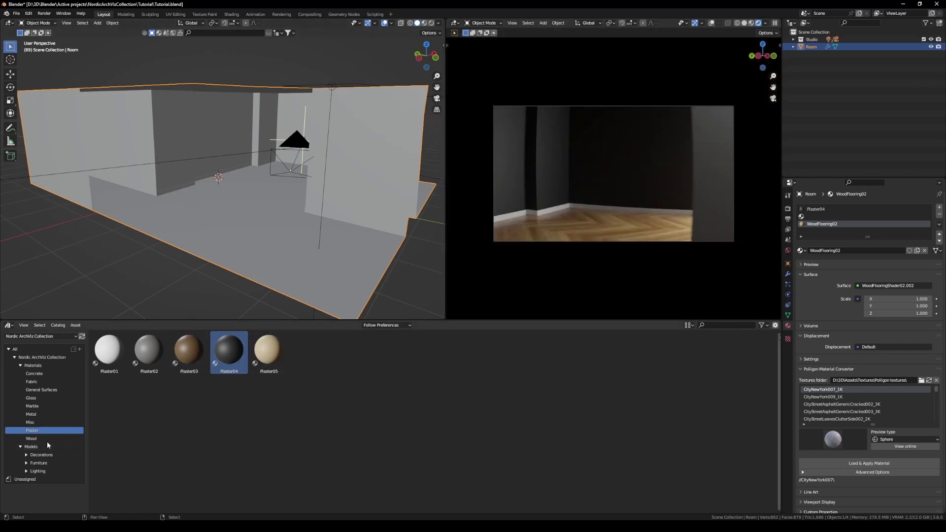
Step: Apply dark PaintedCabinetMaterial03 to the baseboards and reapply Plaster04 to the walls
left_click(40, 390)
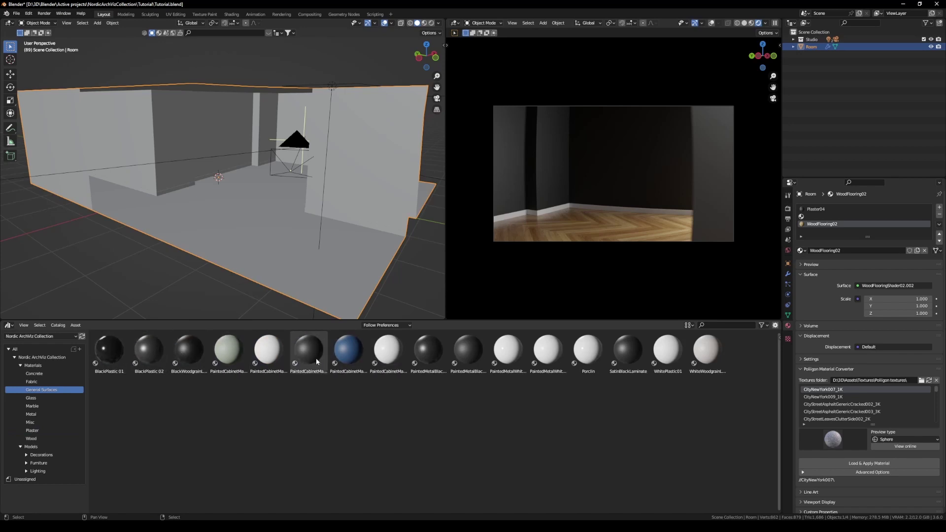
mouse_move(315, 357)
left_mouse_down()
mouse_move(158, 201)
mouse_move(167, 191)
left_mouse_up()
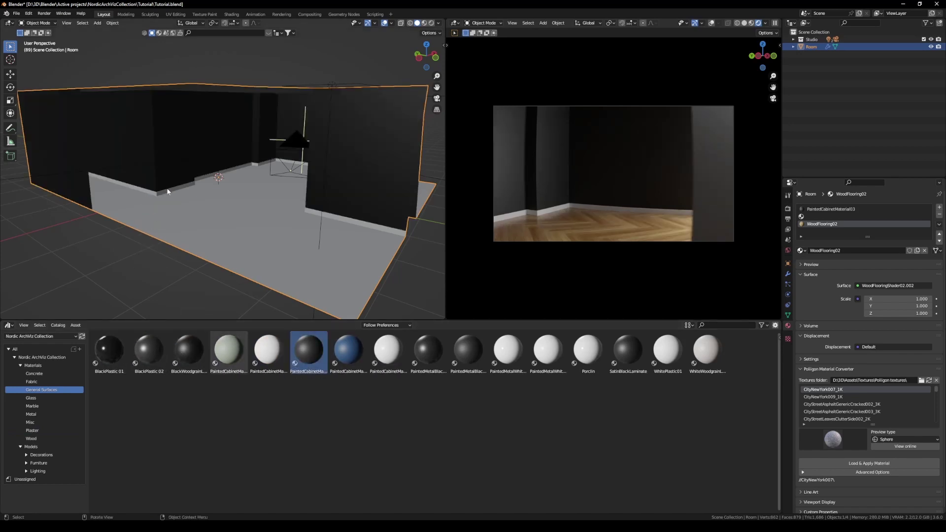
mouse_move(199, 211)
middle_mouse_down("shift")
mouse_move(229, 252)
mouse_move(264, 200)
mouse_move(249, 241)
mouse_move(270, 236)
mouse_move(256, 241)
mouse_move(261, 246)
middle_mouse_up("shift")
scroll(229, 252, "up", 5)
mouse_move(308, 352)
left_mouse_down()
mouse_move(167, 174)
mouse_move(196, 237)
left_mouse_up()
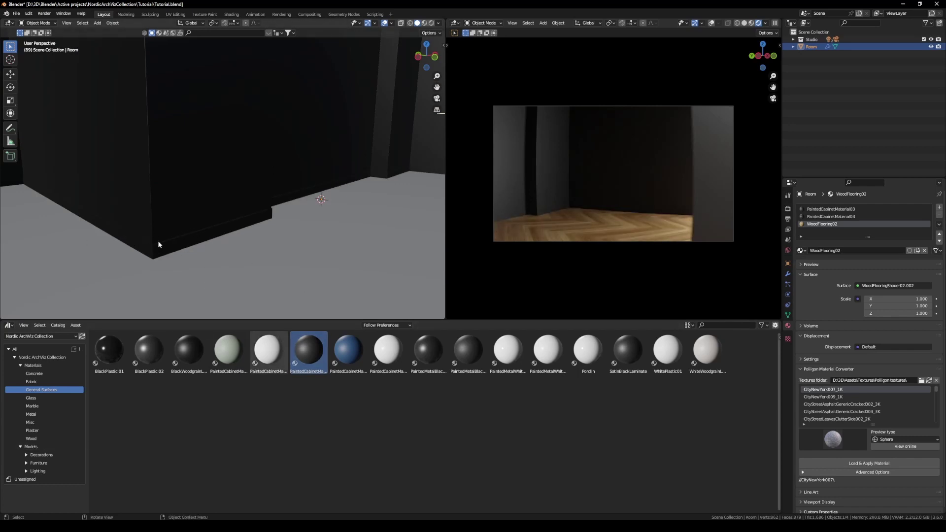
left_click(37, 430)
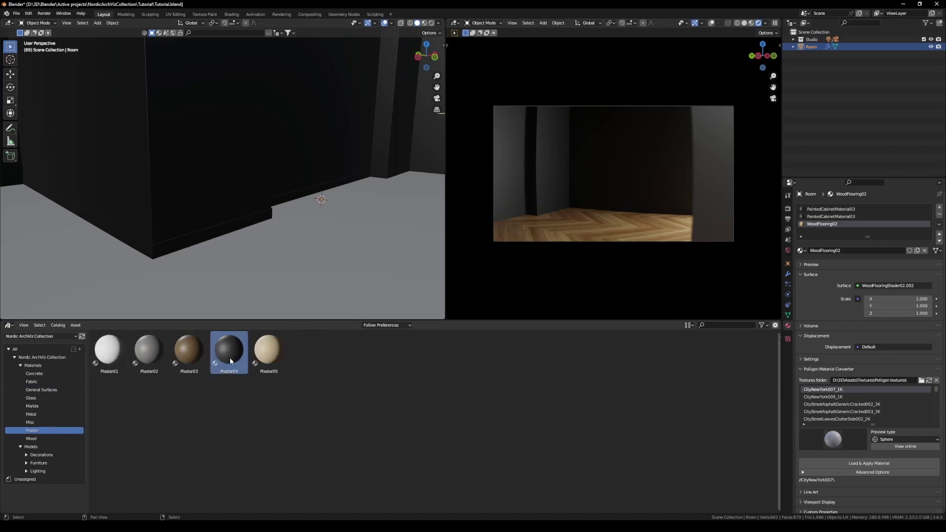
left_click_drag(230, 357, 193, 219)
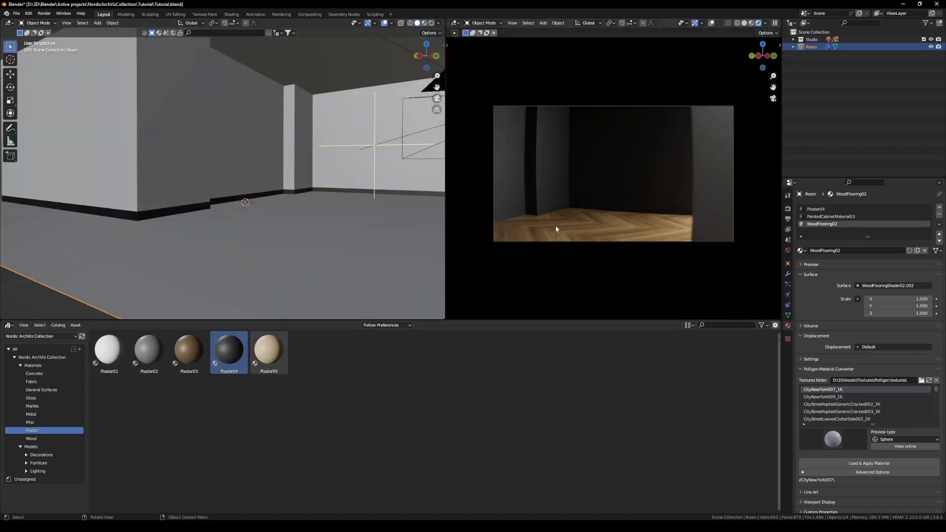
Step: Apply PolishedConcrete01 from the Concrete catalog to the floor
scroll(583, 254, "up", 3)
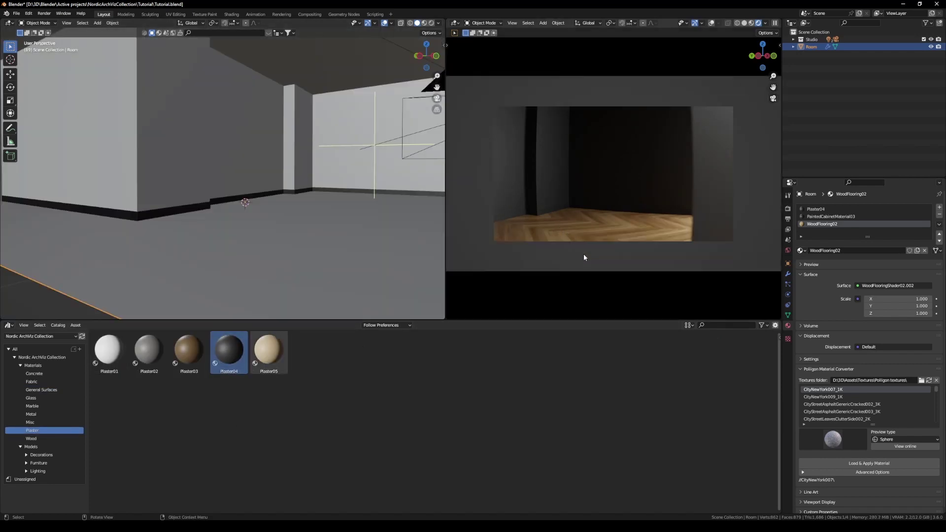
scroll(527, 239, "down", 2)
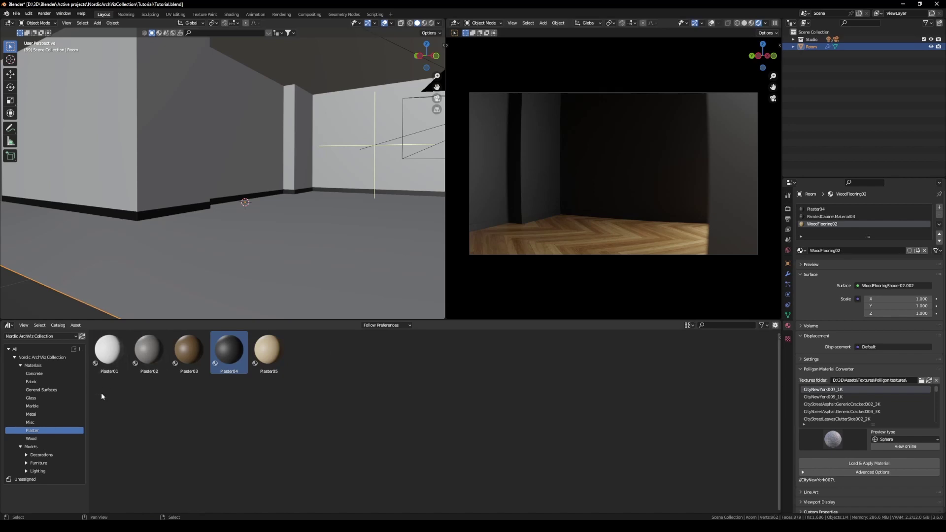
left_click(34, 373)
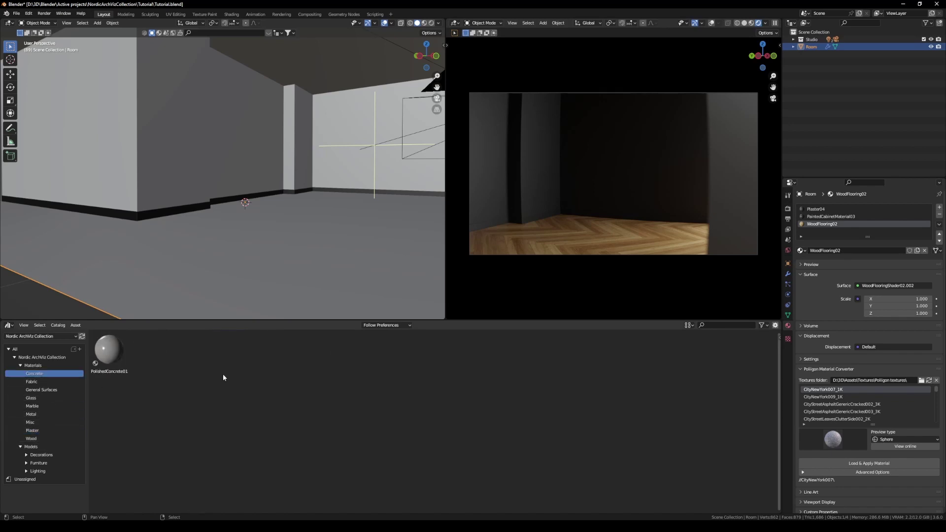
left_click_drag(109, 349, 253, 244)
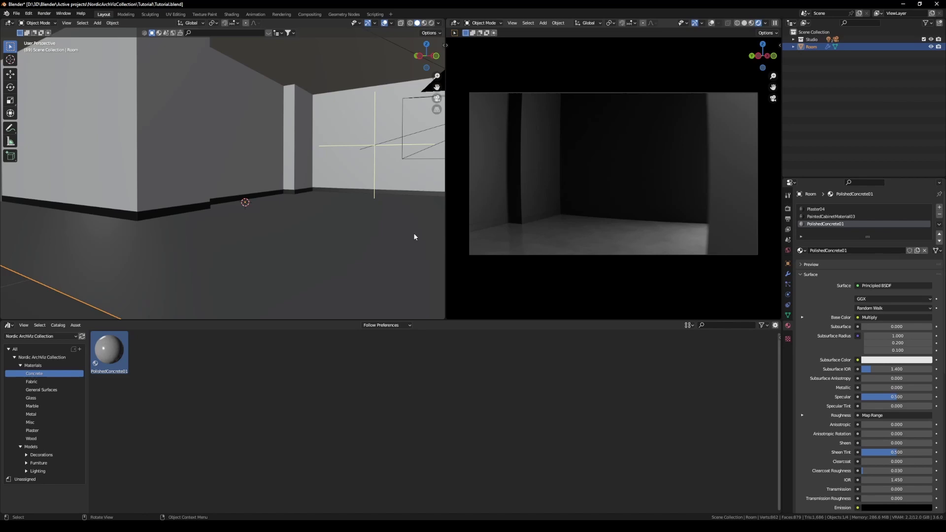
Step: Swap the walls to white Plaster01 and the baseboards to PaintedCabinetMaterial02
left_click(32, 430)
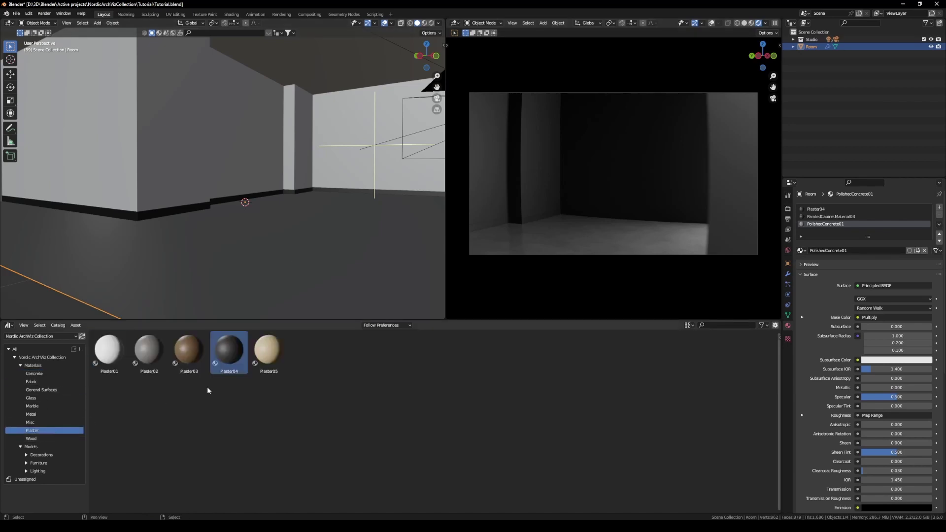
left_click_drag(109, 350, 195, 160)
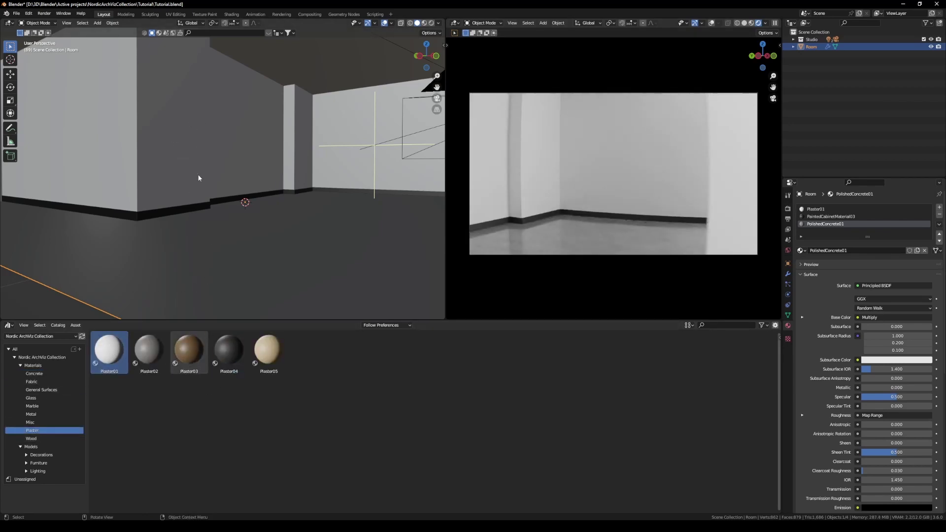
left_click(55, 389)
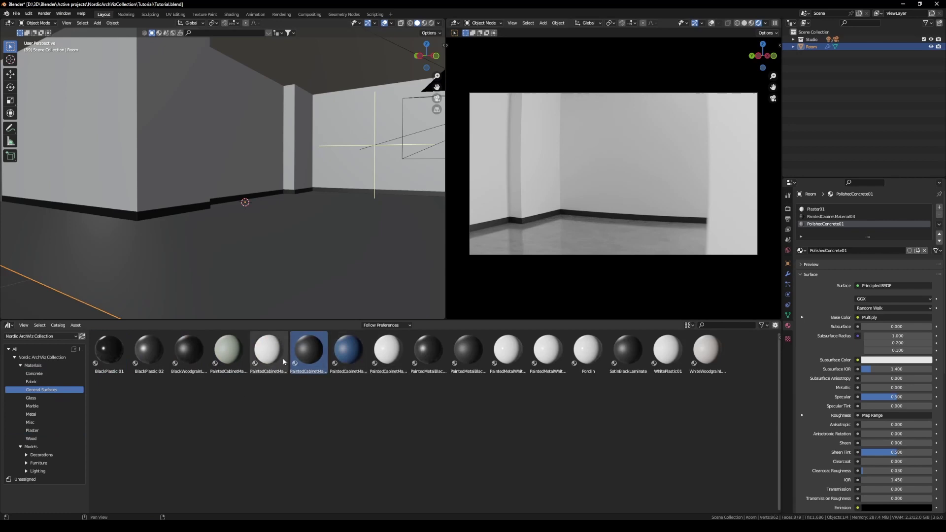
mouse_move(269, 351)
left_mouse_down()
mouse_move(189, 128)
mouse_move(300, 147)
mouse_move(170, 204)
left_mouse_up()
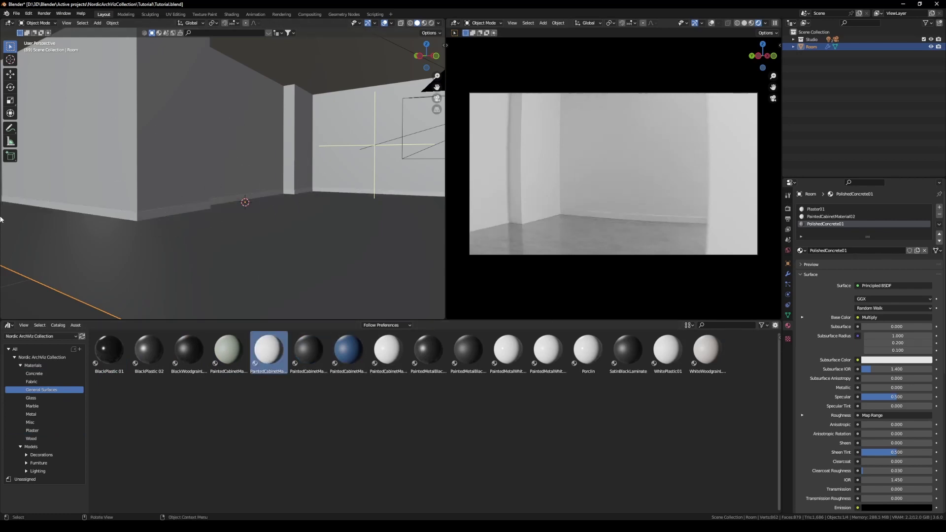
left_click(27, 447)
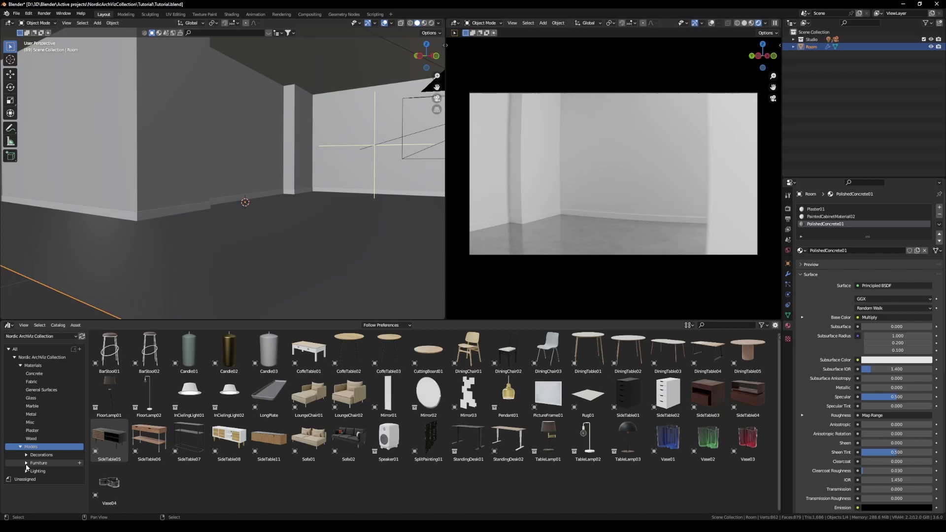
Step: Place DiningTable02 from Furniture > Dining Tables into the room
left_click(55, 463)
scroll(55, 463, "down", 2)
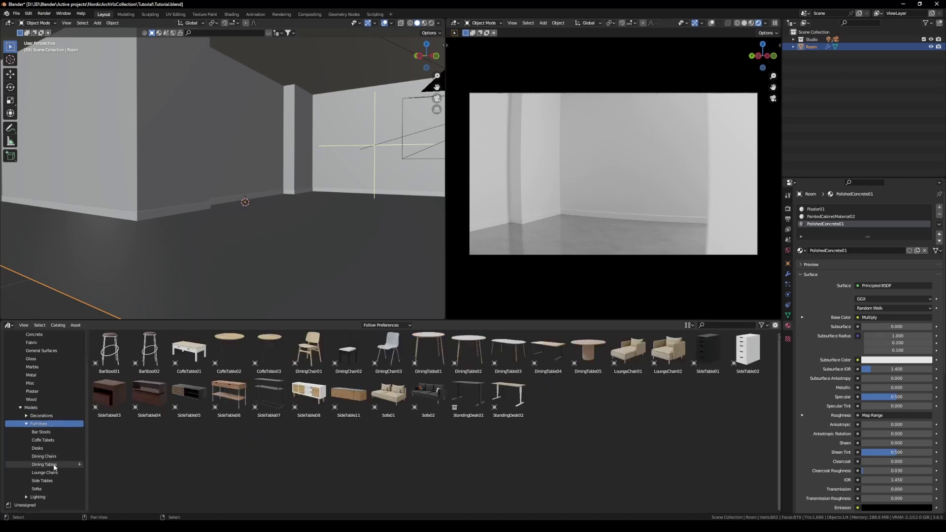
left_click(56, 464)
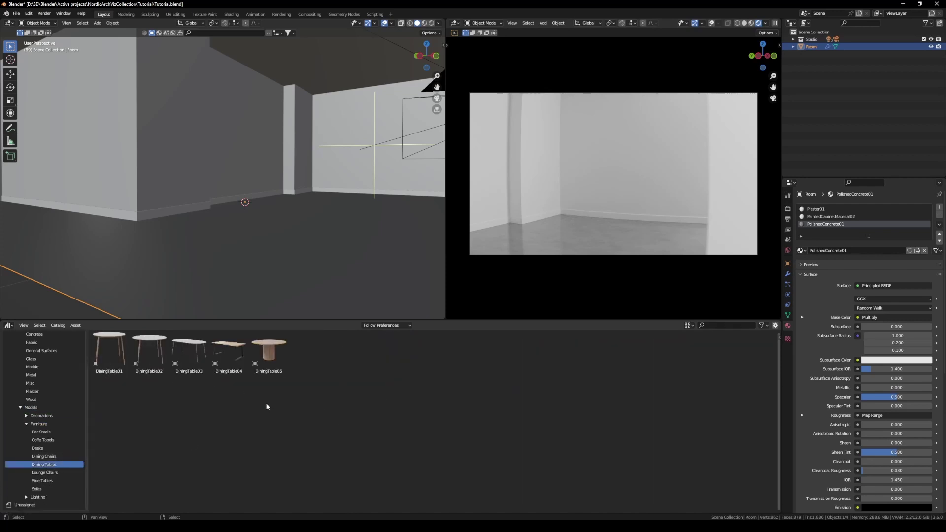
left_click_drag(152, 350, 369, 202)
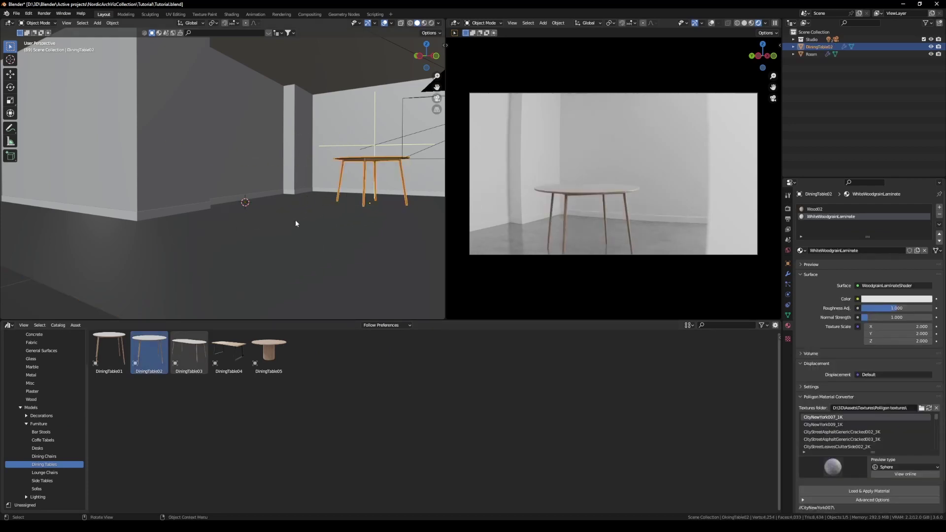
Step: Reposition the dining table on the floor from a top-down view
middle_click_drag(371, 213, 286, 178)
left_click(426, 45)
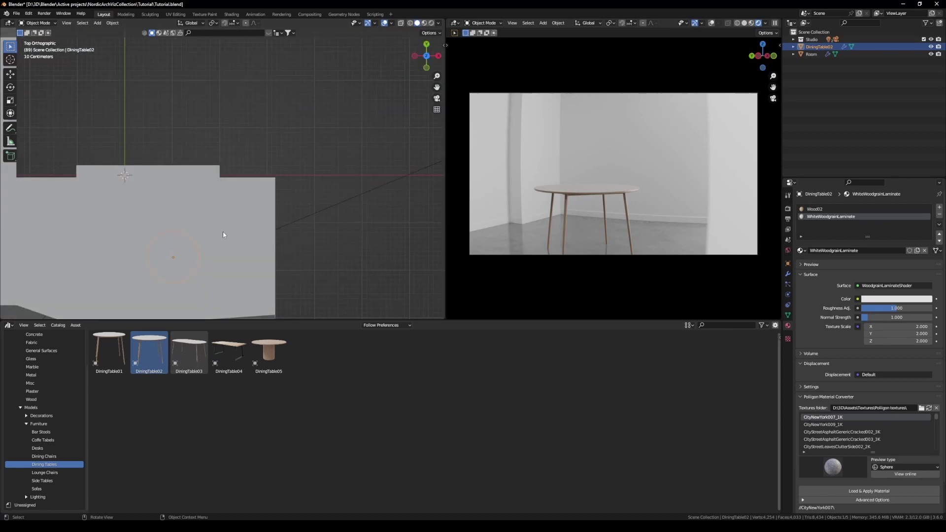
scroll(252, 175, "up", 3)
key("g")
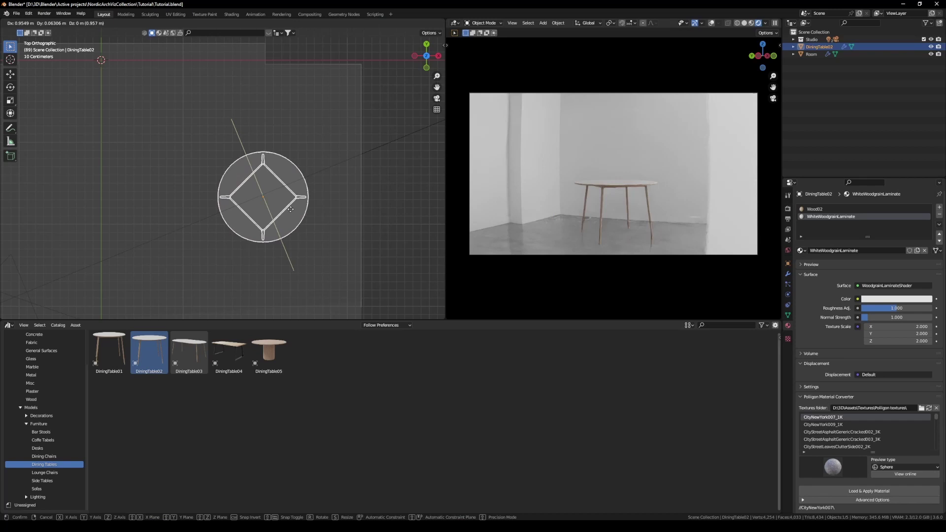
left_click(288, 212)
scroll(256, 249, "down", 2)
key("KP_4")
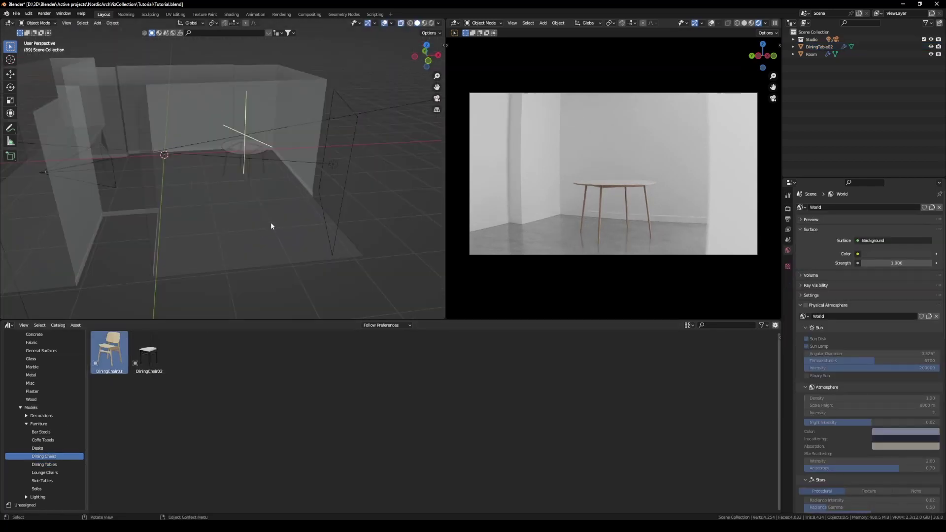
Step: Switch to solid view and drop DiningChair01 beside the round table, turning it around Z
key("alt+z")
scroll(270, 225, "up", 3)
middle_click_drag(270, 224, 239, 290, "shift")
left_click_drag(107, 367, 246, 231)
middle_click_drag(215, 277, 279, 242)
scroll(278, 241, "up", 2)
key("r")
key("z")
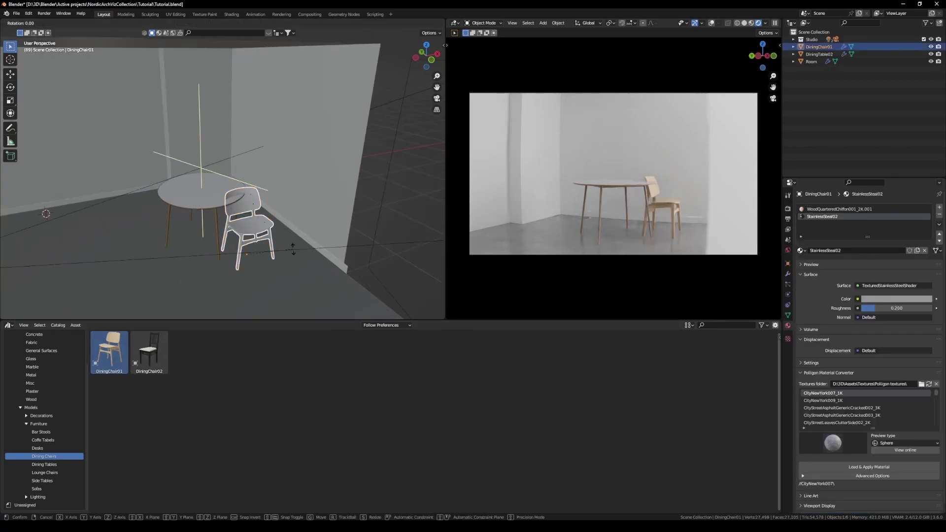
key("Return")
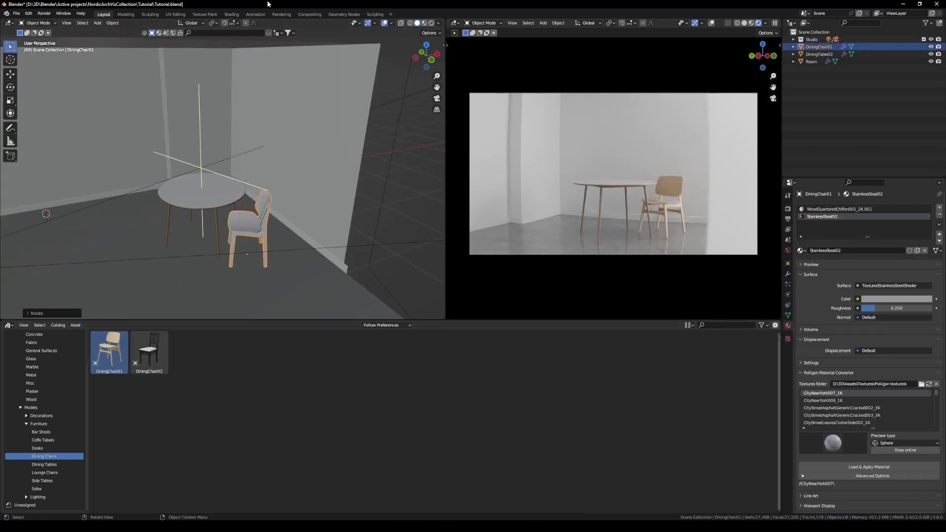
Step: Slide the chair along the floor into place and angle it slightly toward the table
key("g")
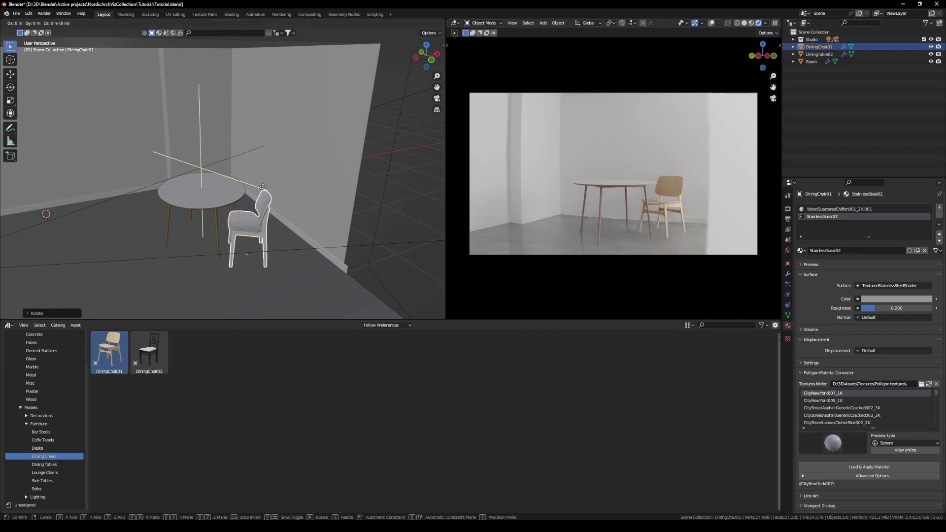
key("shift+z")
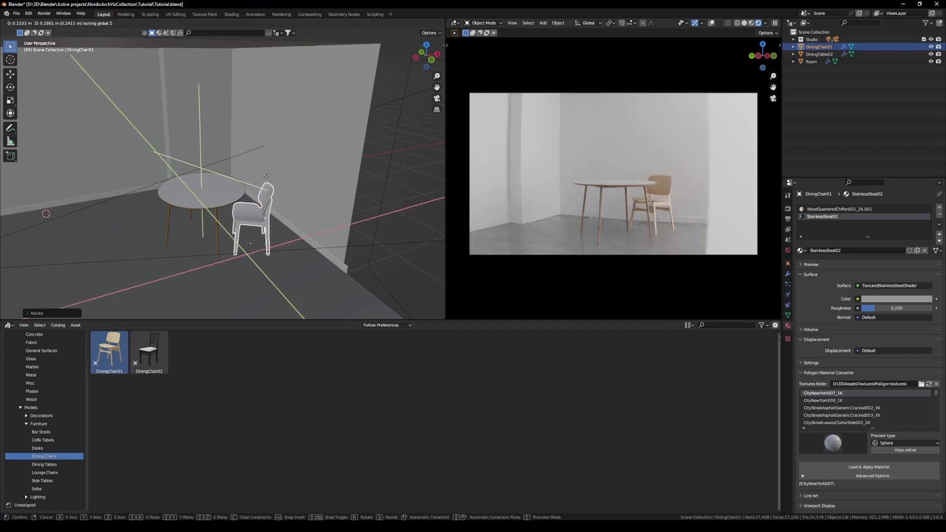
left_click(267, 178)
key("r")
key("z")
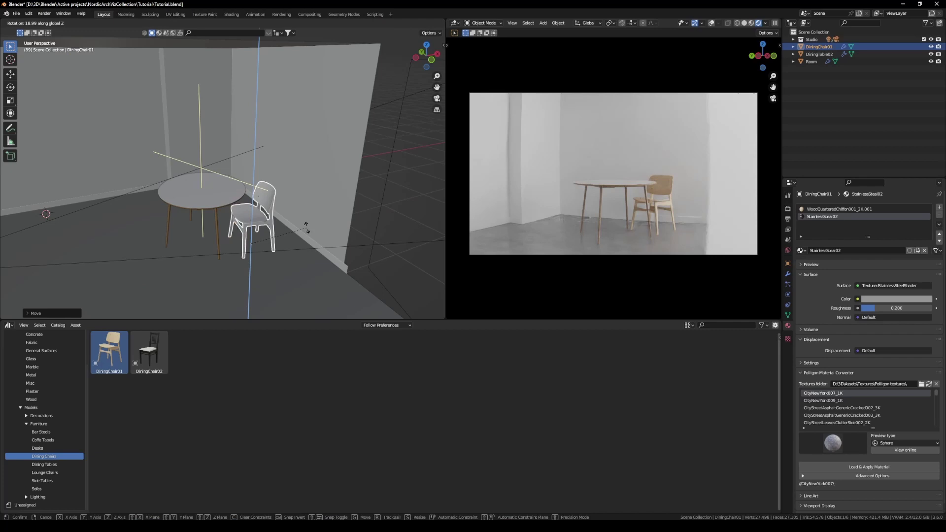
left_click(305, 238)
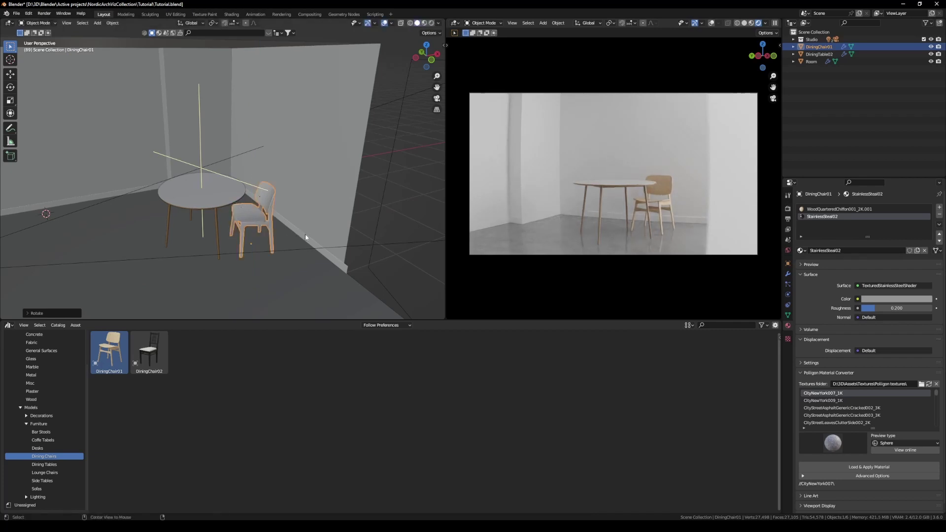
Step: Duplicate the chair, placing the copy on the floor and rotating it around Z
key("shift+d")
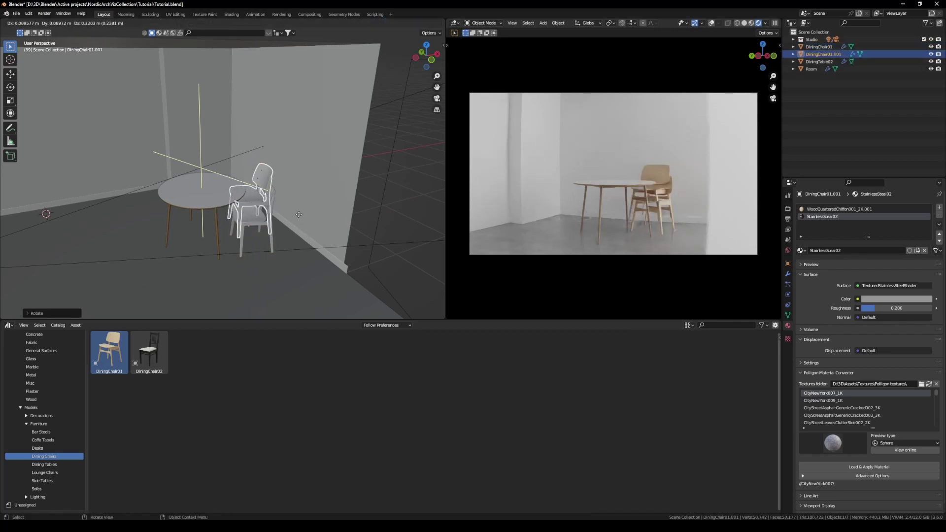
key("shift+z")
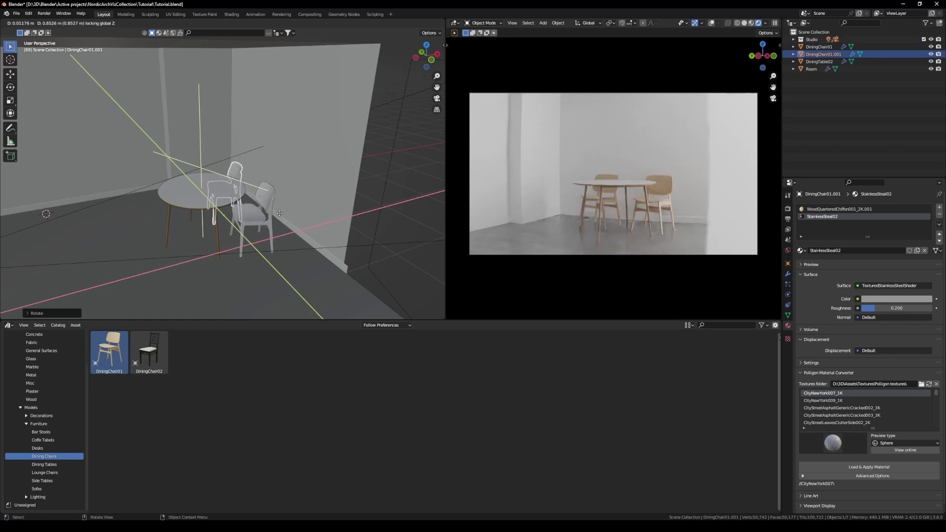
left_click(289, 222)
key("r")
key("z")
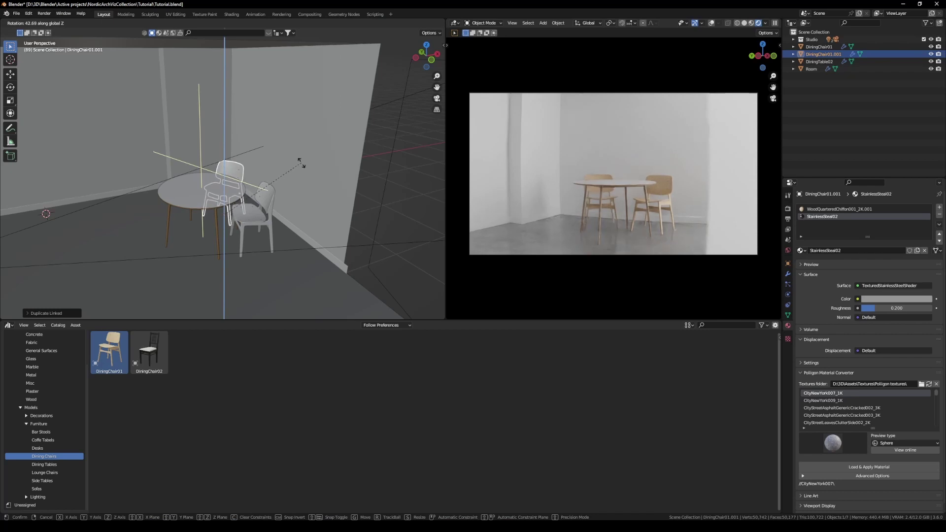
left_click(302, 163)
Step: Nudge the copied chair along Y and rotate it to face the table
key("g")
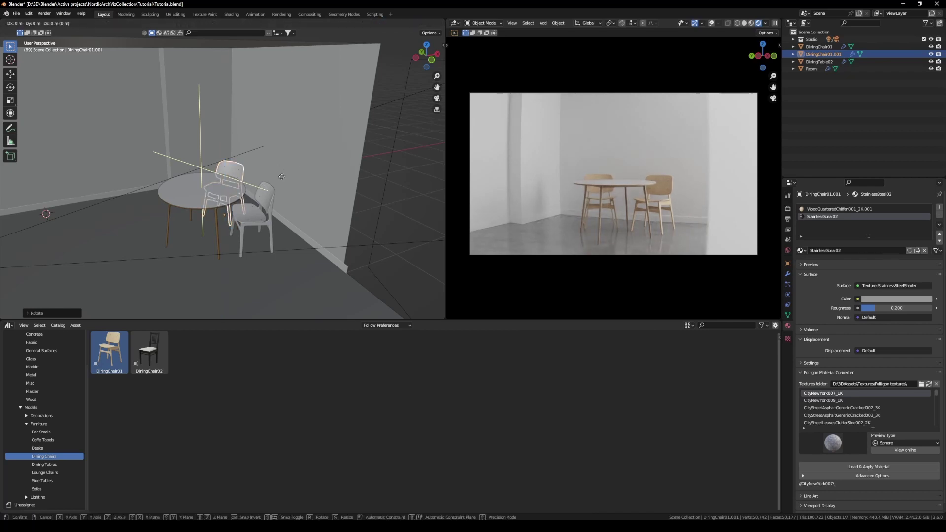
key("y")
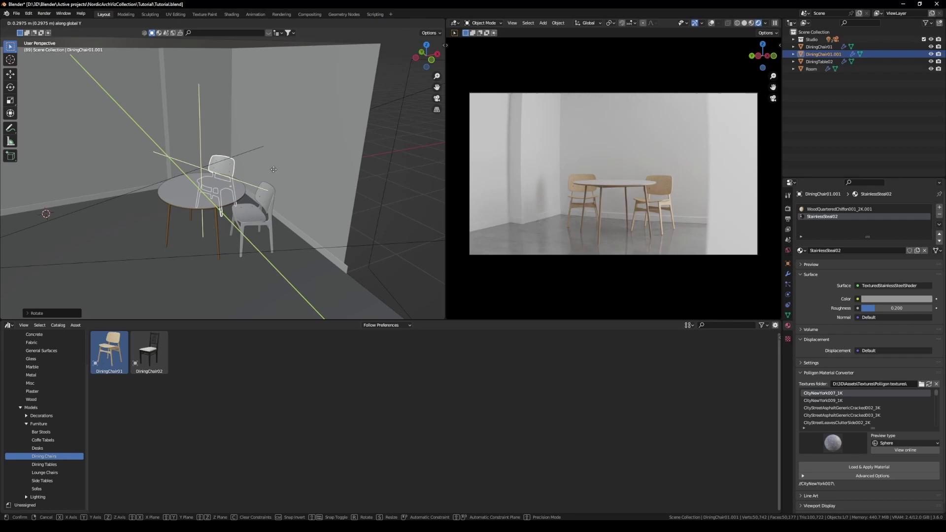
left_click(283, 184)
key("r")
key("z")
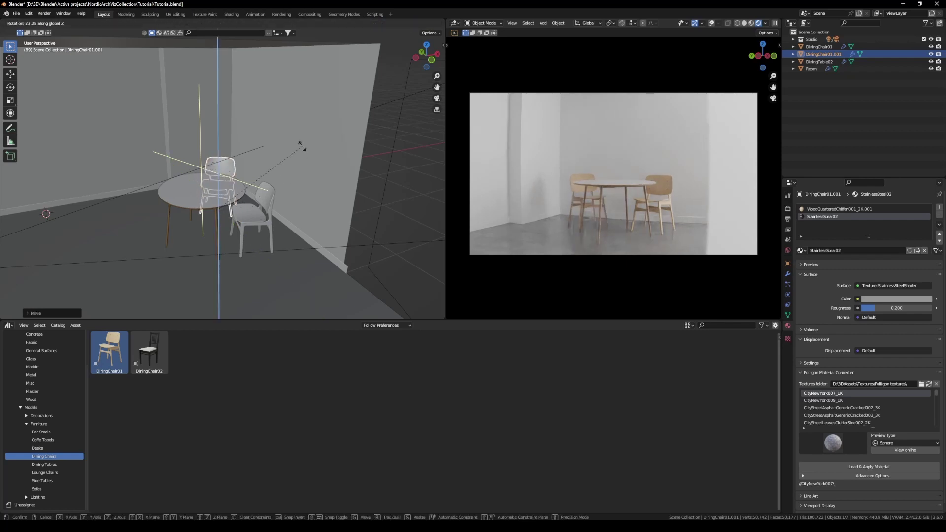
left_click(302, 146)
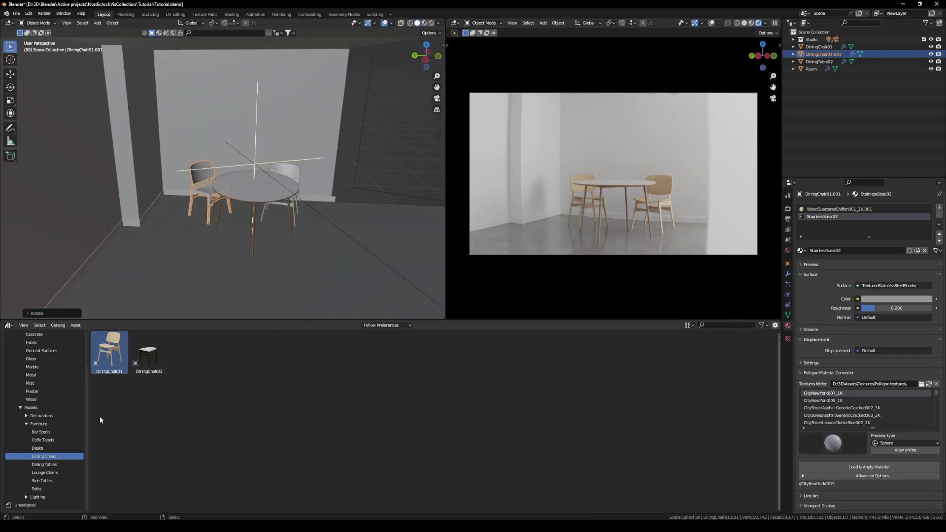
left_click(50, 424)
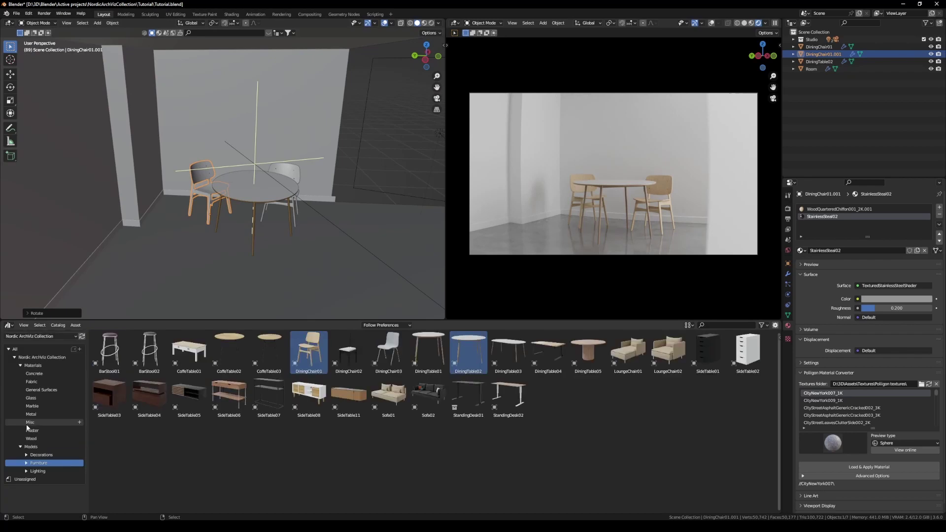
left_click(44, 470)
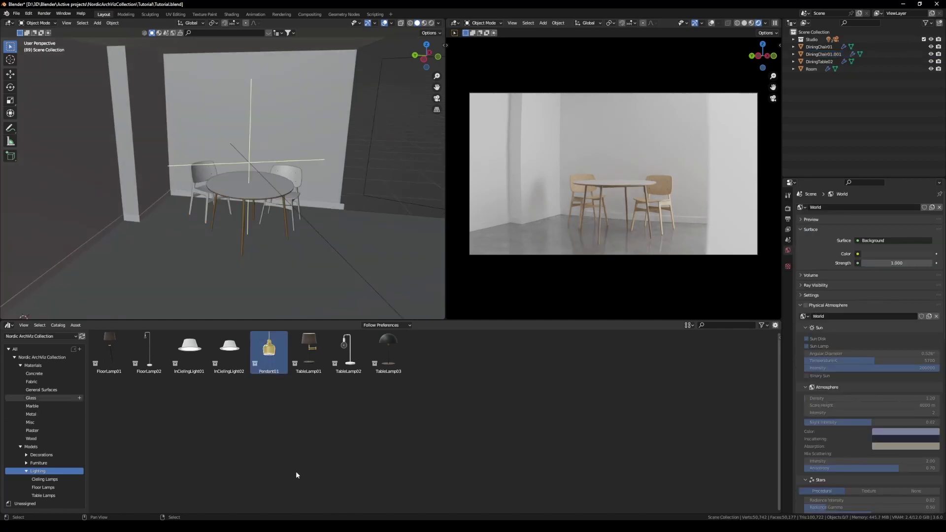
left_click_drag(399, 374, 255, 178)
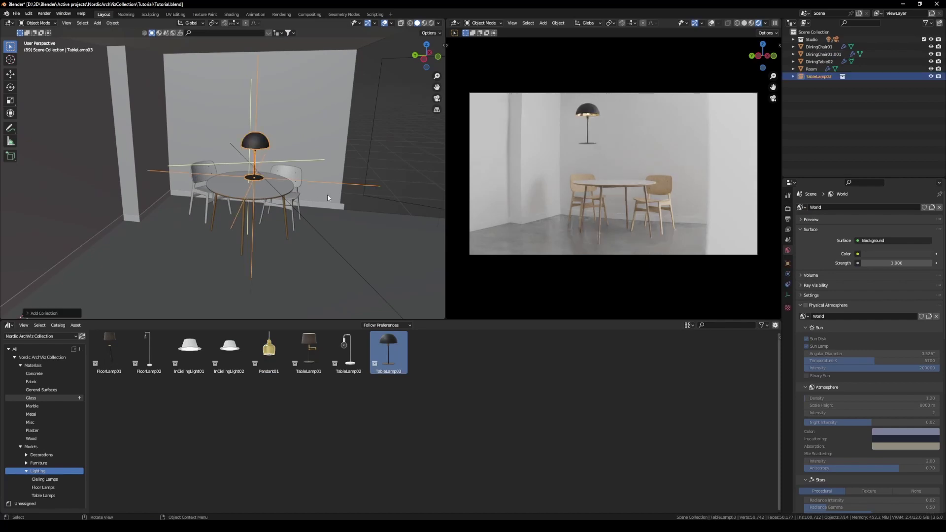
middle_click_drag(266, 170, 217, 195)
key("alt+g")
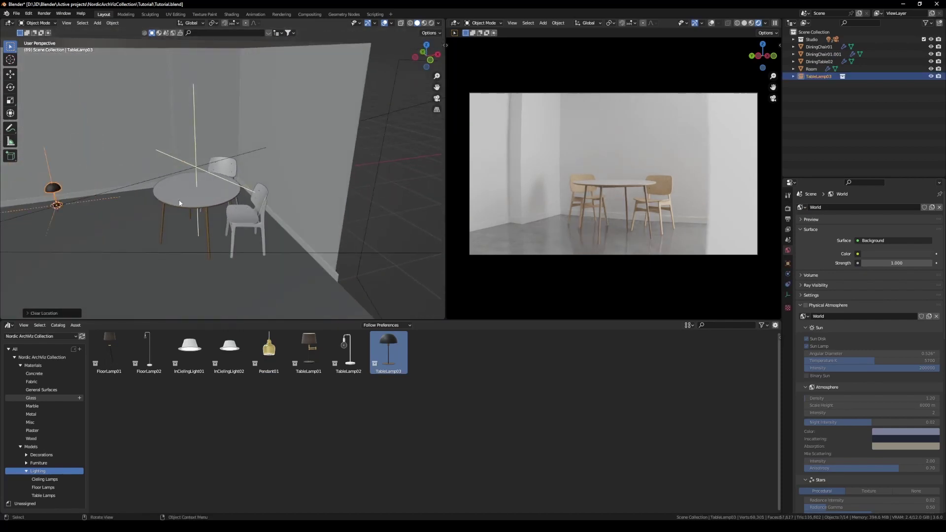
right_click(198, 190, "shift")
key("shift+s")
left_click(205, 119)
scroll(232, 181, "up", 3)
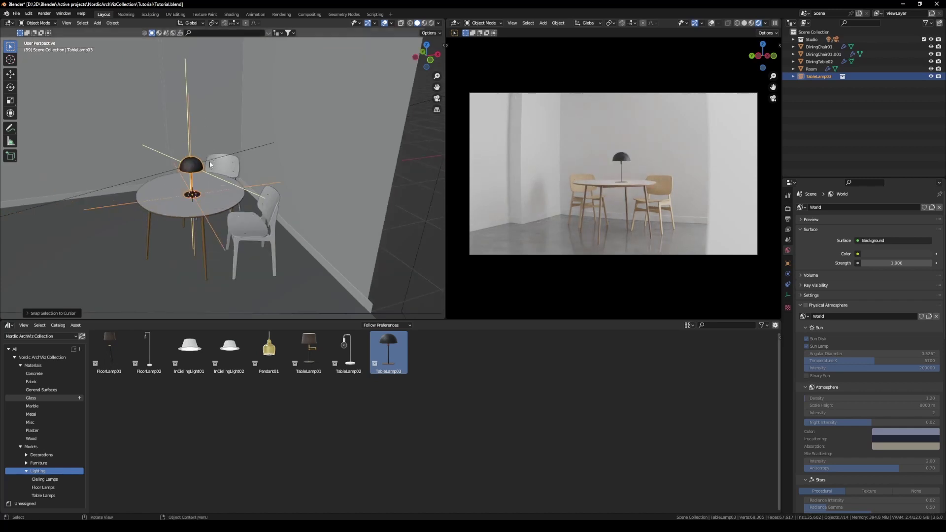
middle_click_drag(232, 182, 329, 206)
scroll(329, 207, "up", 2)
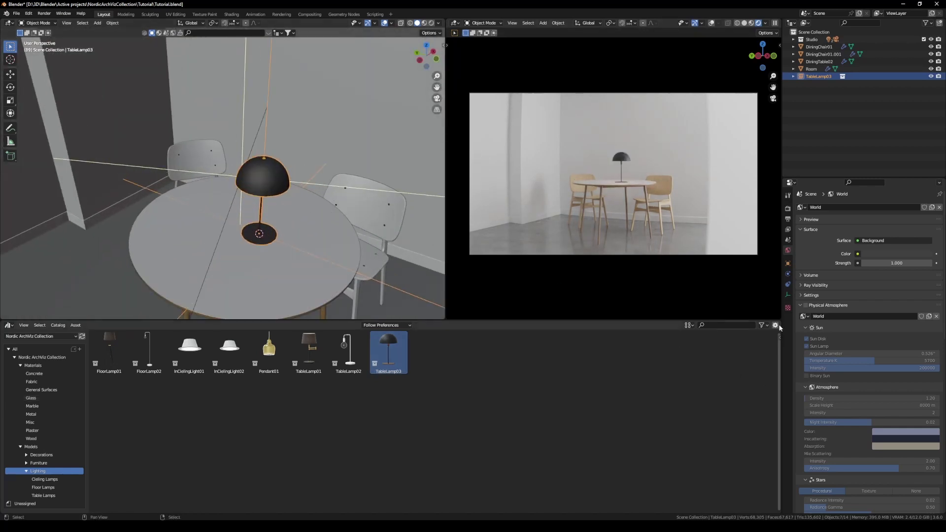
middle_click_drag(321, 187, 270, 66)
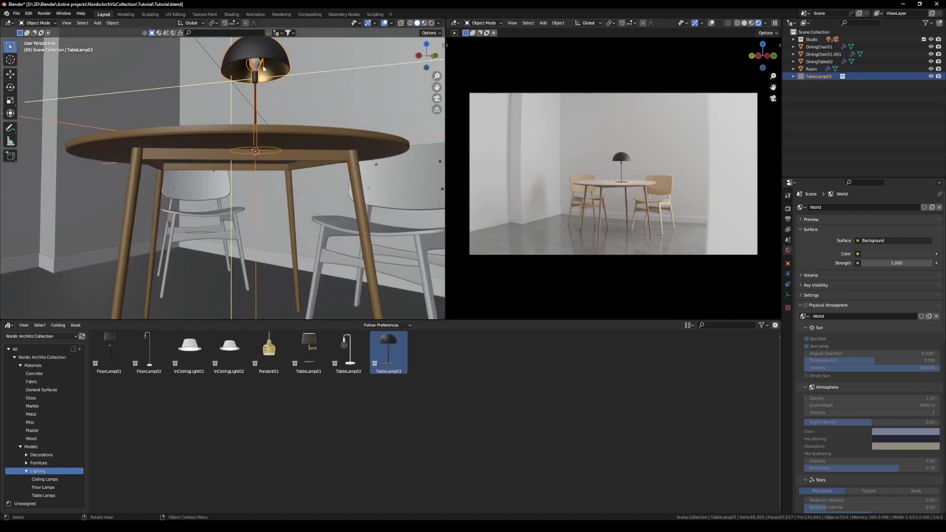
left_click_drag(262, 66, 257, 67)
middle_click_drag(270, 73, 327, 221)
key("g")
key("shift+z")
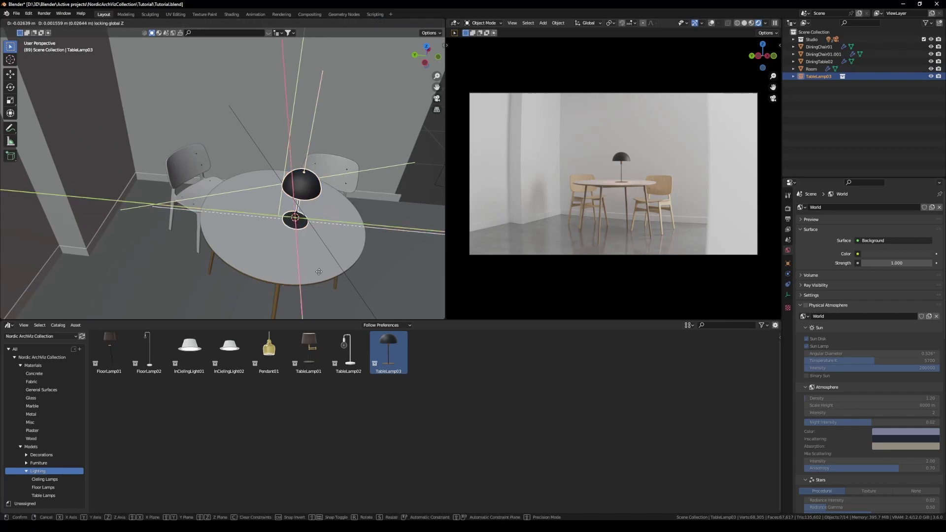
left_click(311, 246)
scroll(240, 197, "up", 5)
middle_click_drag(240, 163, 320, 152)
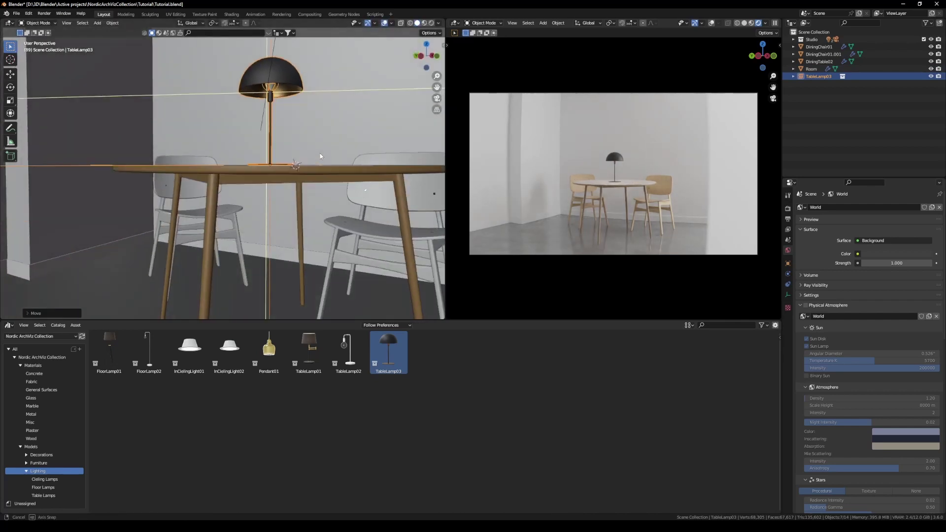
scroll(223, 103, "down", 3)
middle_click_drag(222, 103, 253, 131)
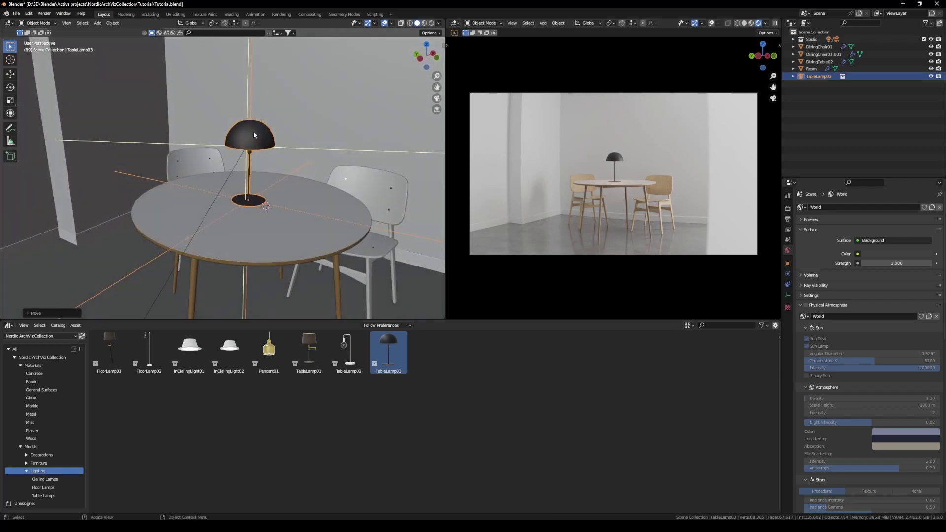
scroll(253, 131, "up", 4)
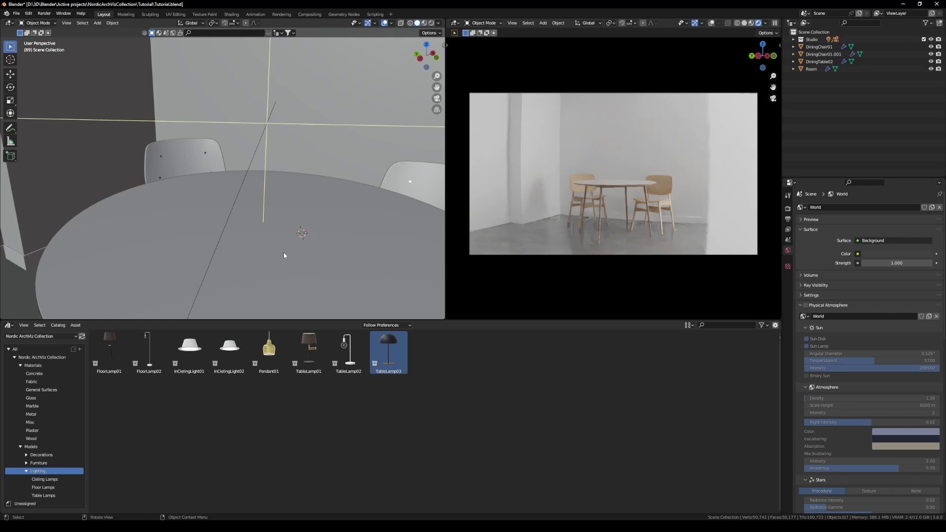
Step: Set the Asset Browser import method to Link
left_click(403, 327)
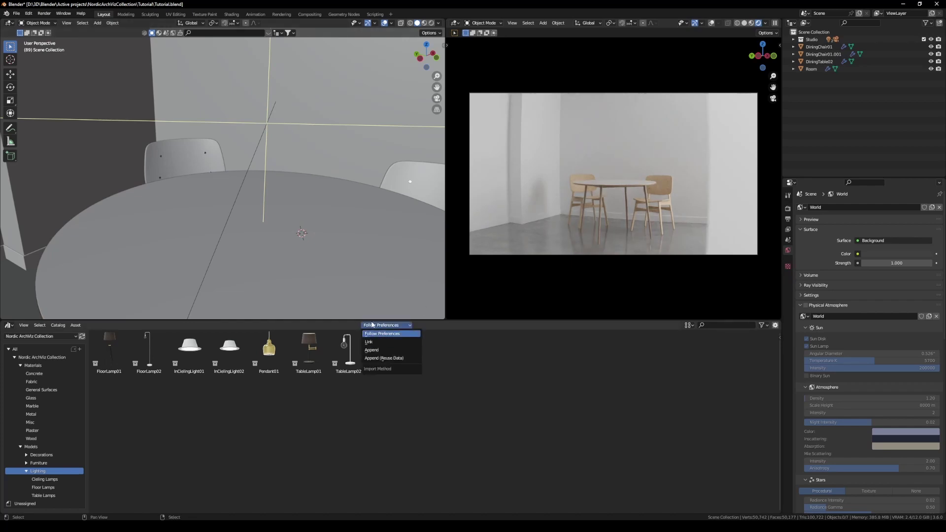
left_click(403, 333)
left_click(394, 326)
left_click(374, 342)
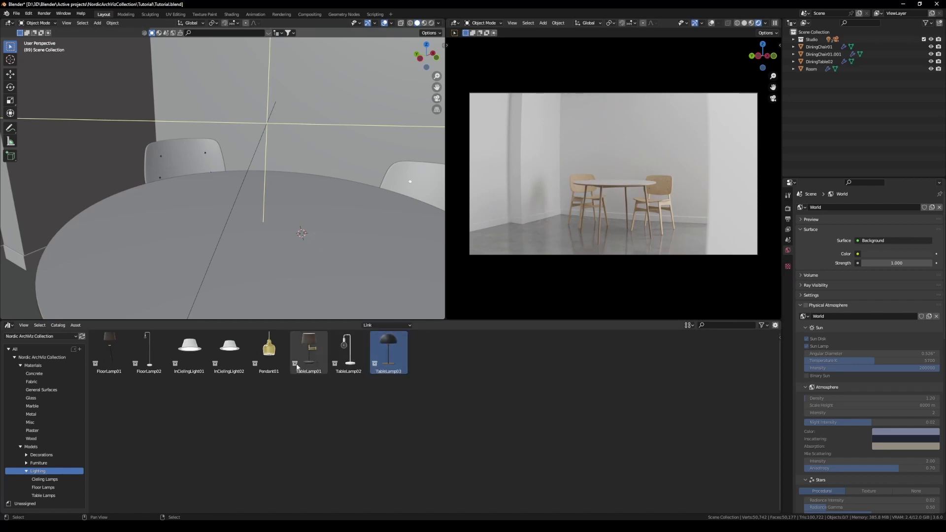
Step: Link Pendant01 into the scene and make it a Library Override with Selected & Content
left_click_drag(282, 340, 241, 223)
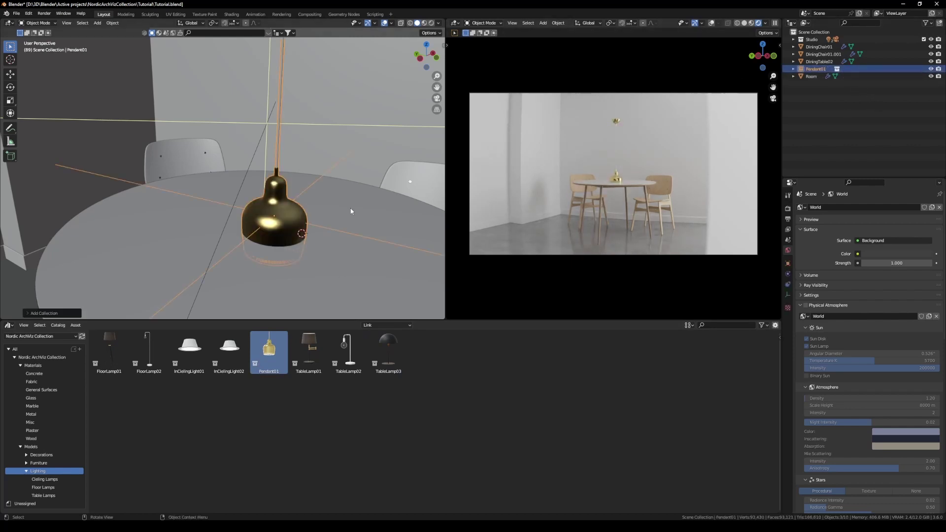
right_click(810, 70)
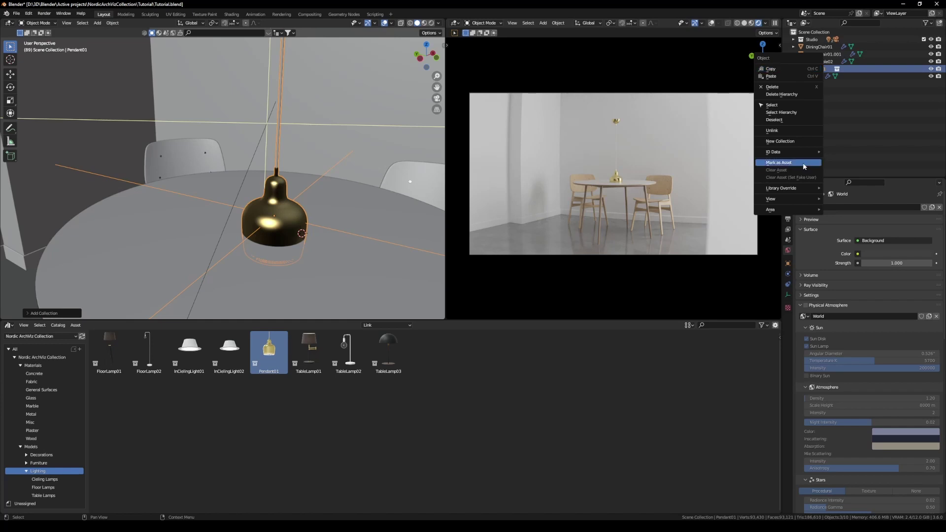
mouse_move(796, 189)
mouse_move(838, 188)
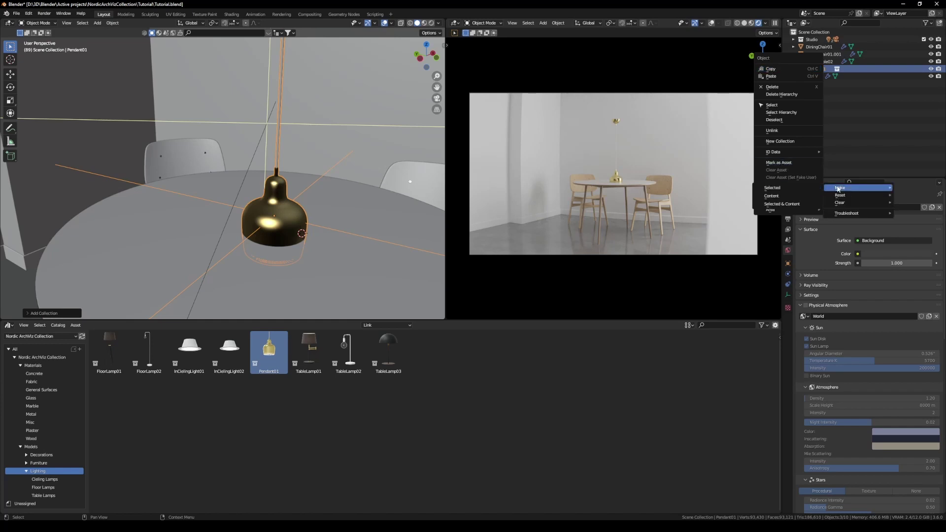
left_click(798, 206)
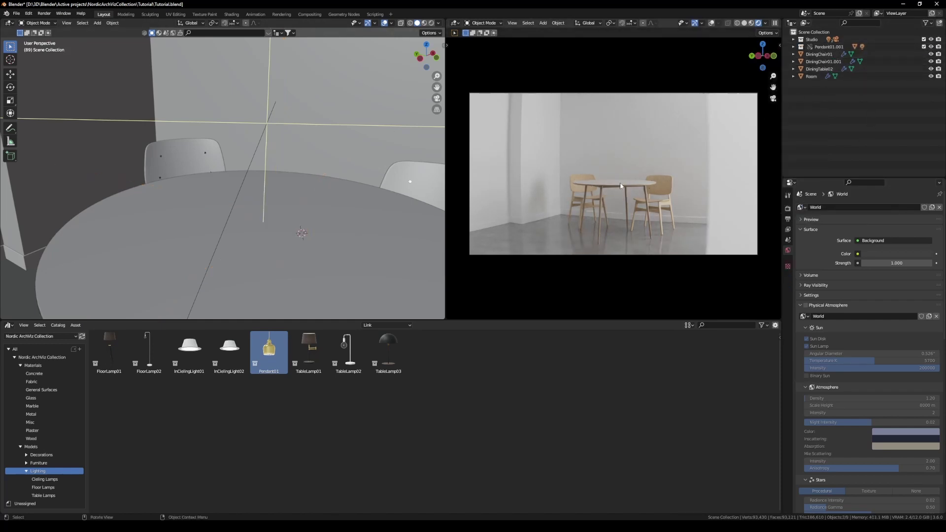
Step: Select the pendant body above the table and show its Object transform properties
middle_click_drag(336, 211, 30, 254)
scroll(176, 203, "down", 3)
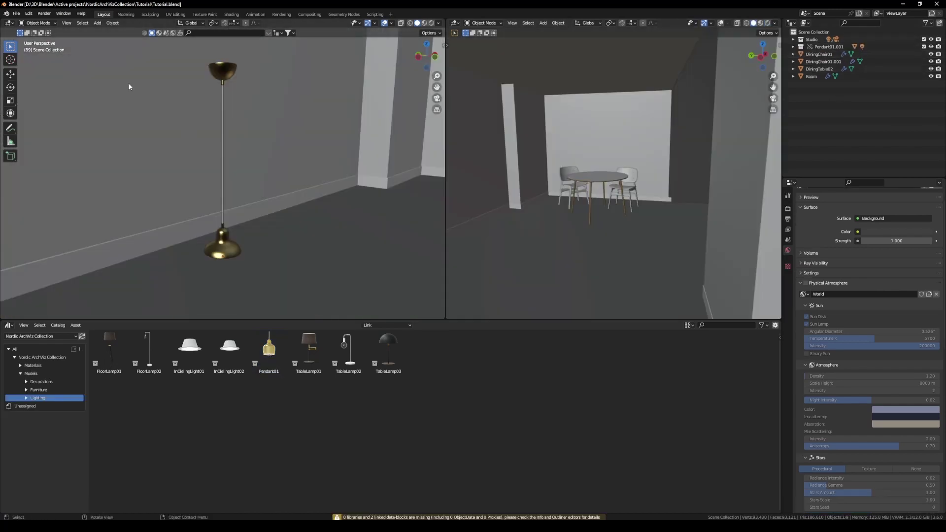
left_click(223, 74)
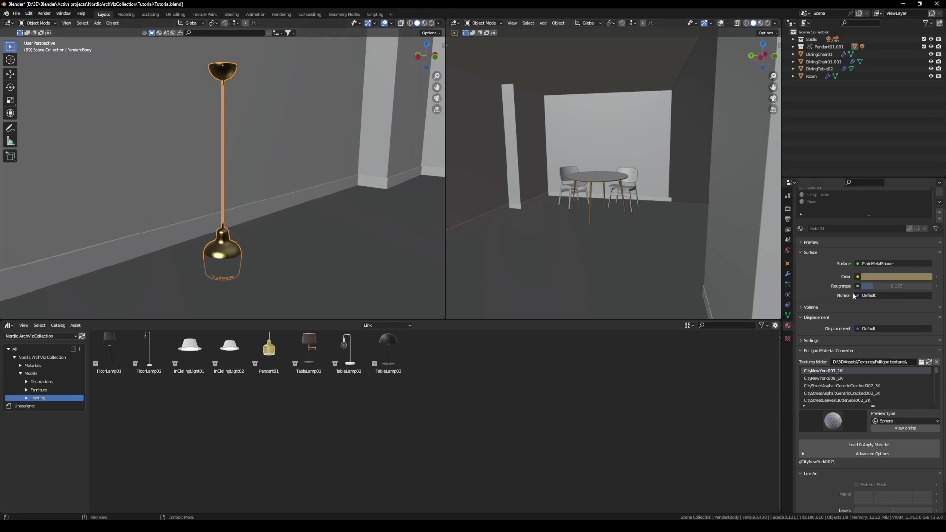
scroll(838, 237, "up", 2)
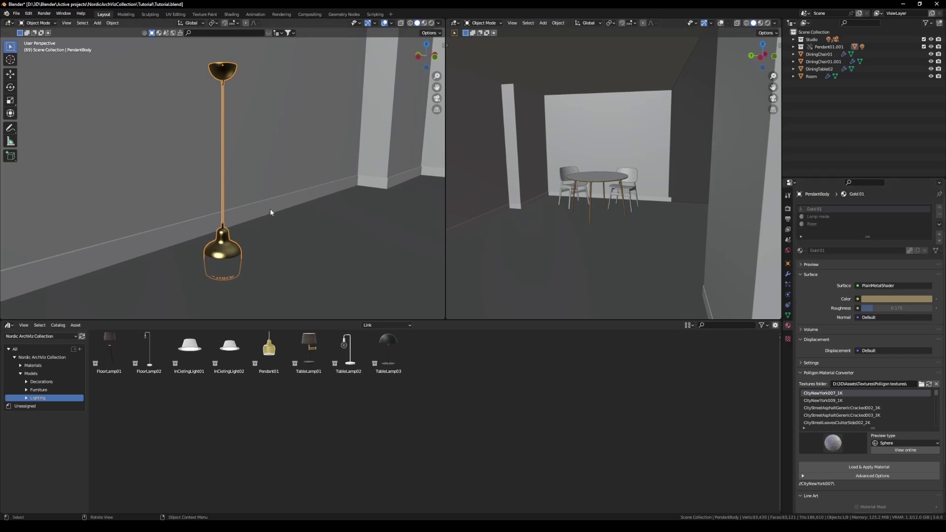
middle_click_drag(270, 208, 278, 294)
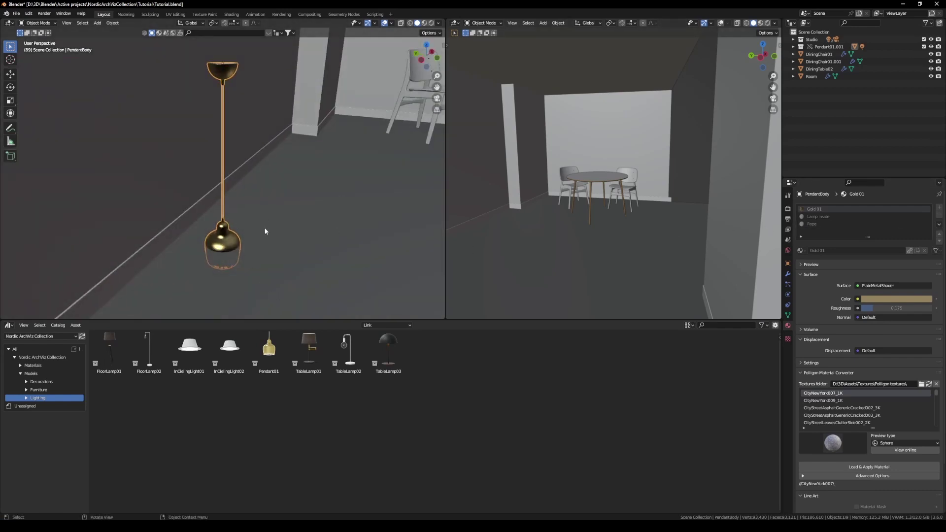
key("g")
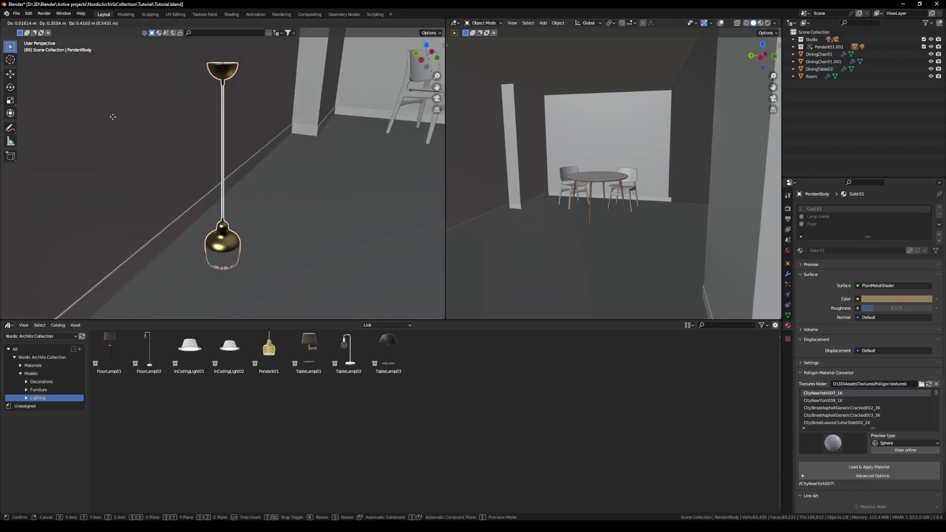
left_click(212, 124)
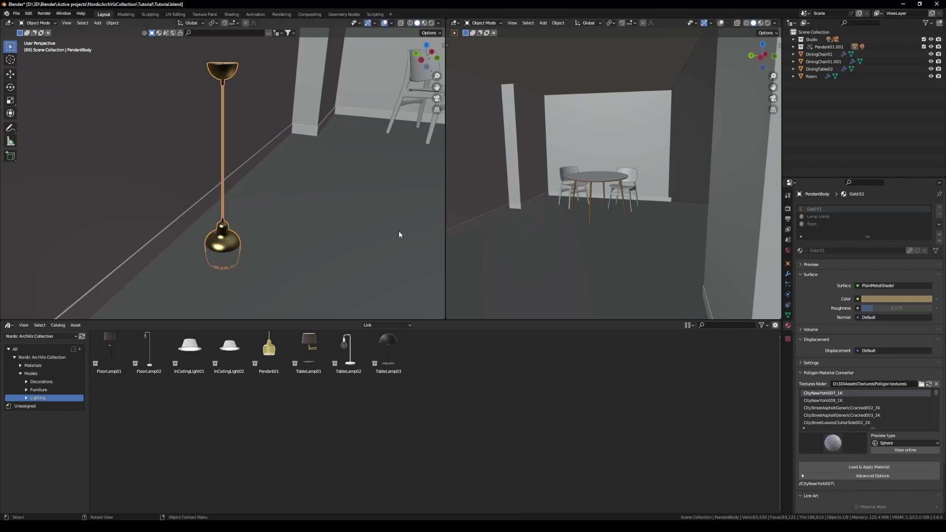
key("g")
right_click(338, 182)
left_click(788, 264)
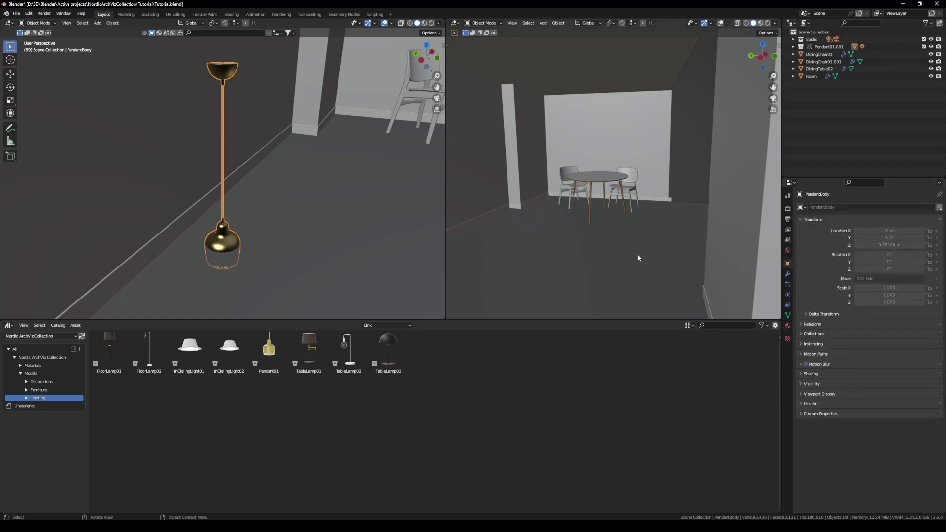
Step: Make the PendantBody fully local via its library override icon
left_click(939, 208)
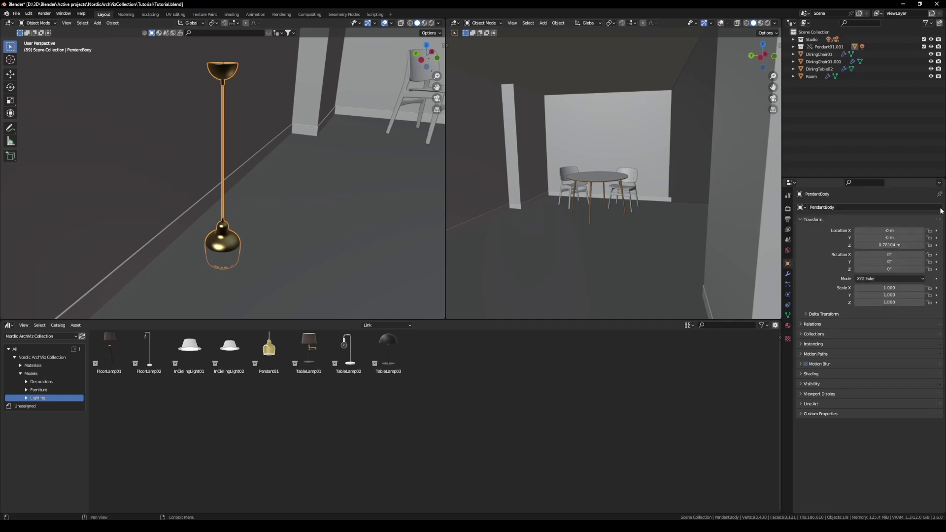
key("g")
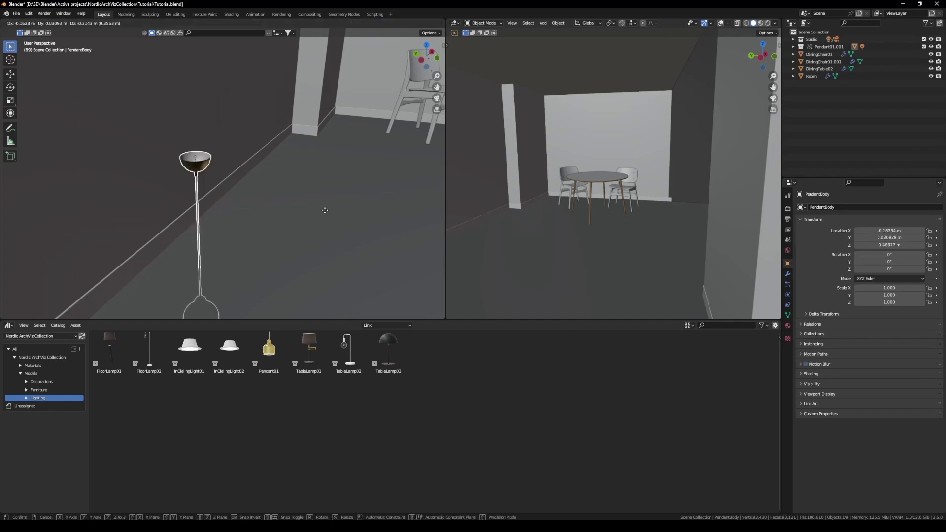
right_click(323, 160)
scroll(323, 158, "down", 5)
middle_click_drag(327, 163, 275, 119)
scroll(280, 159, "down", 3)
Step: Snap the pendant to the 3D cursor above the table
key("shift+s")
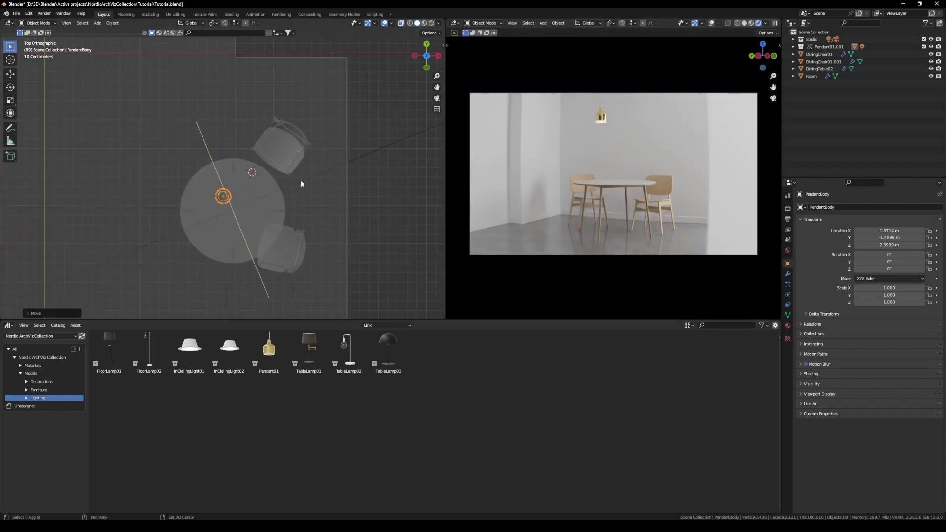
key("shift+d")
left_click(332, 197)
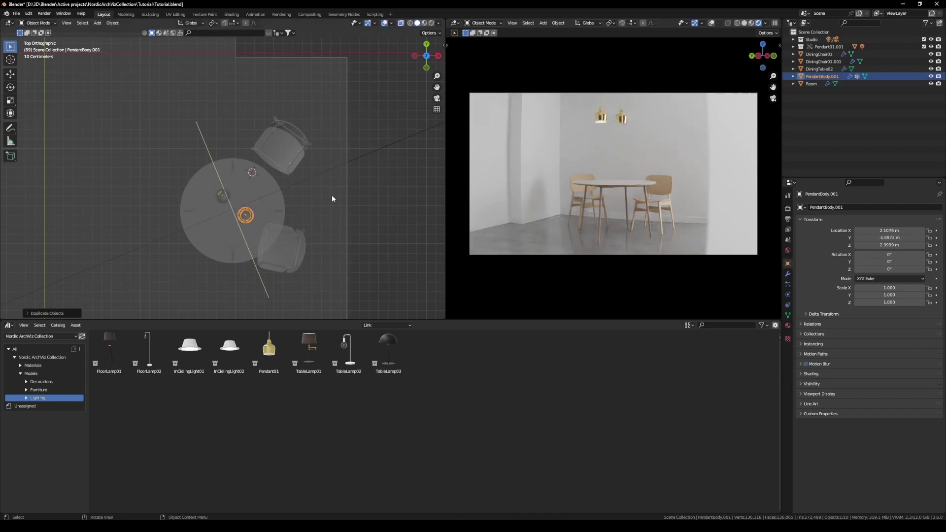
key("ctrl+z")
Step: Duplicate the Pendant01.001 collection and select the copied pendant in top view
left_click(816, 46)
right_click(816, 46)
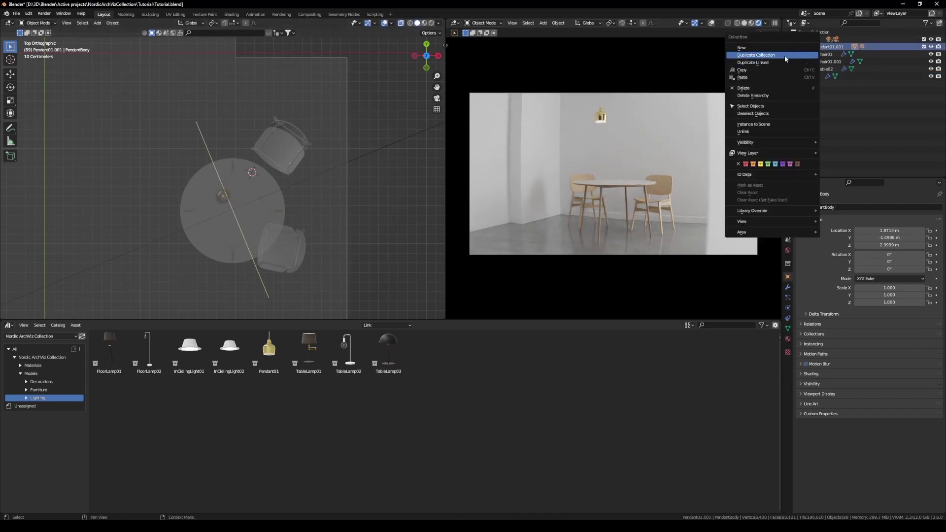
left_click(755, 54)
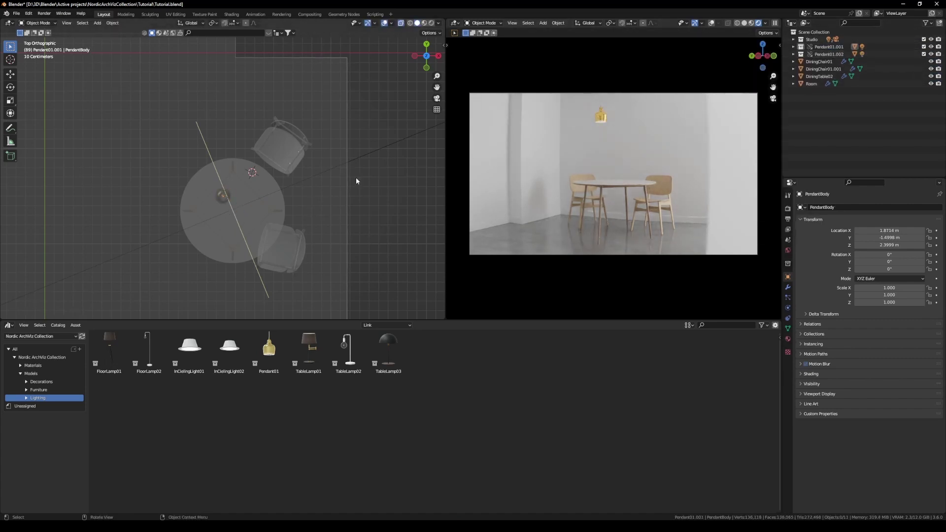
middle_click_drag(234, 204, 236, 114)
left_click(238, 147)
left_click(236, 116)
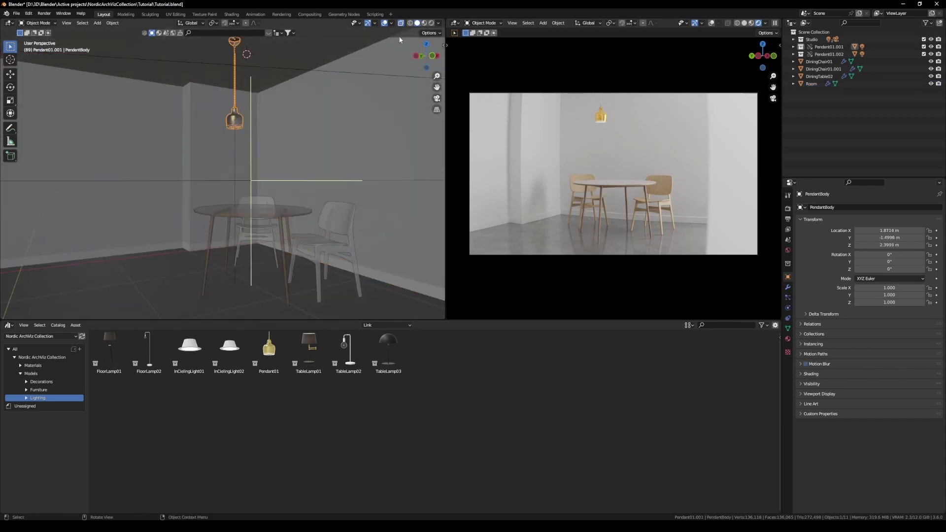
left_click(426, 46)
key("g")
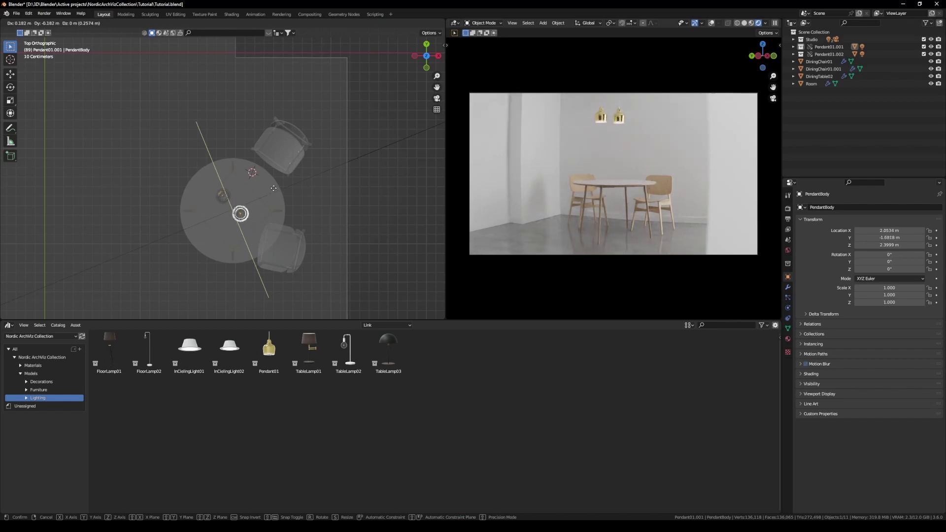
Step: Set the second pendant beside the first, then reposition both together in top view
left_click(274, 193)
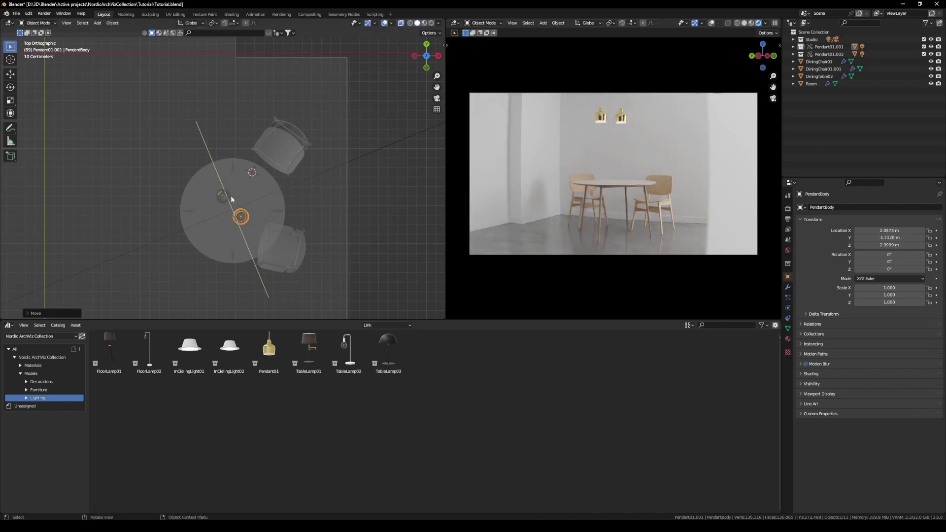
middle_click_drag(230, 195, 286, 139)
scroll(285, 138, "up", 2)
left_click(253, 99, "shift")
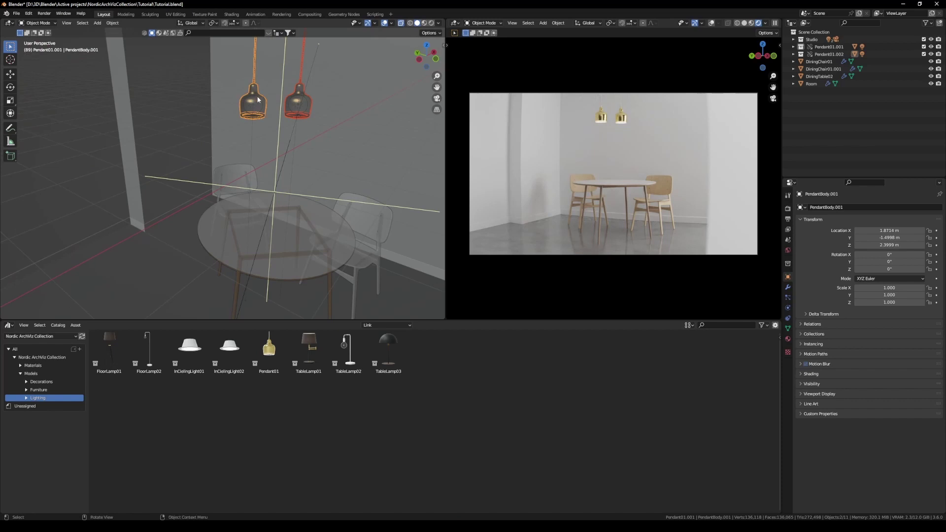
left_click(426, 44)
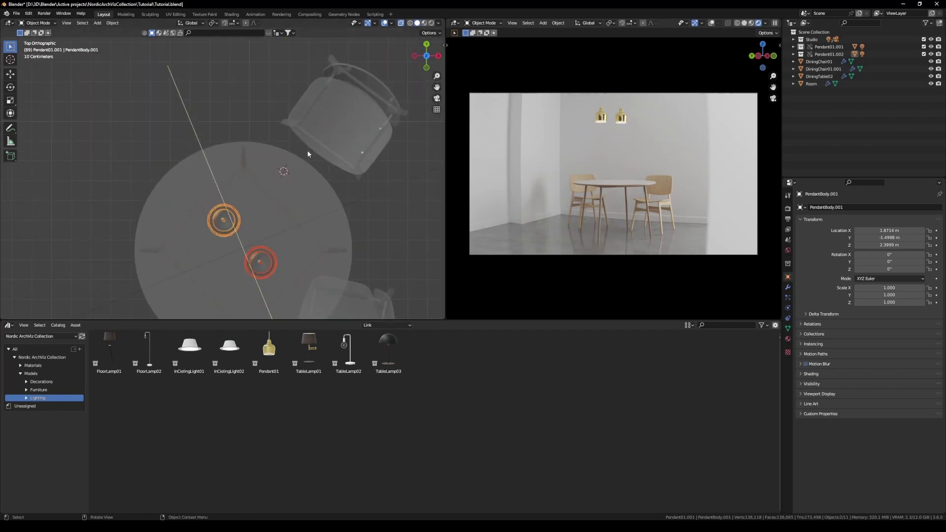
key("g")
left_click(305, 164)
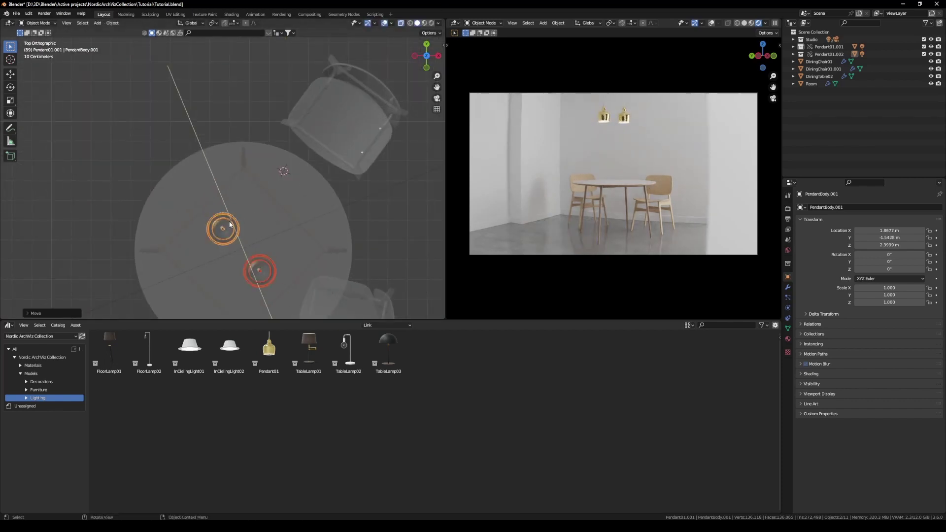
Step: Lower the left pendant along Z to 2.1871 m in left view
middle_click_drag(251, 215, 244, 146)
left_click(244, 146)
left_click(229, 146)
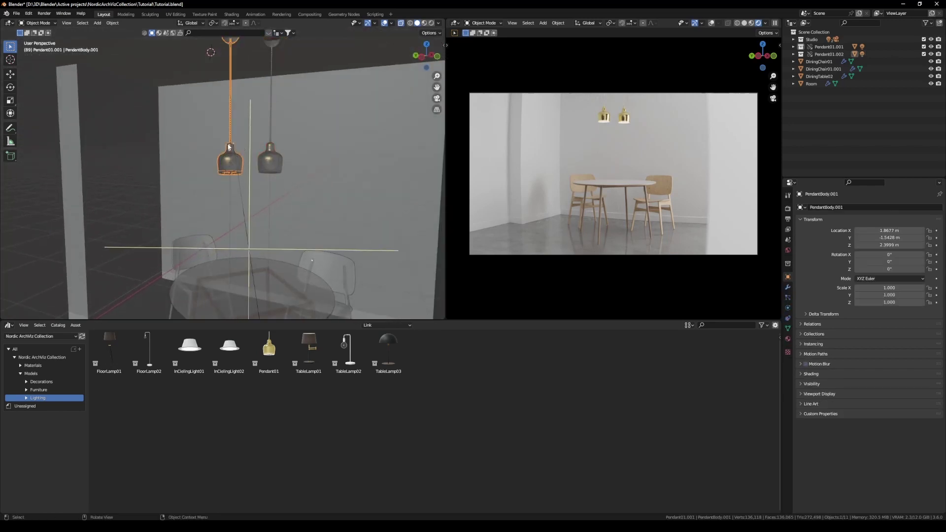
left_click(432, 55)
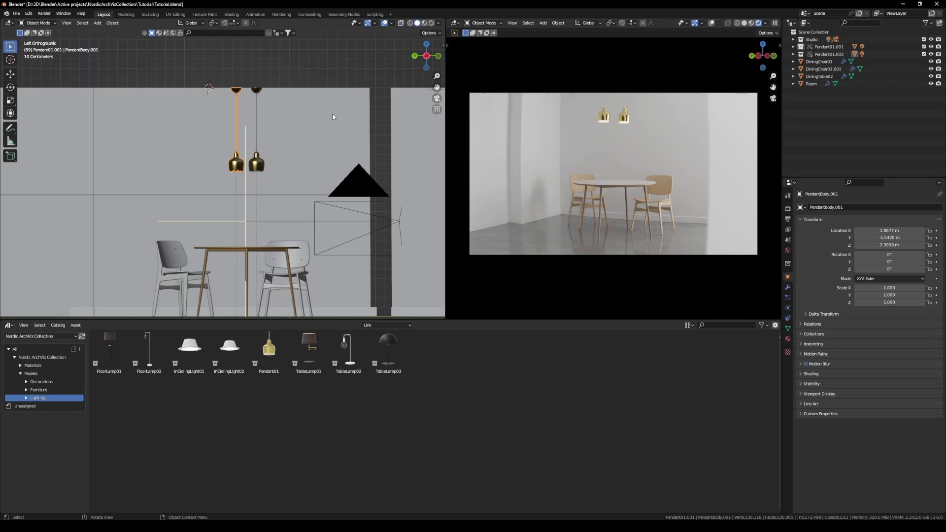
key("g")
key("z")
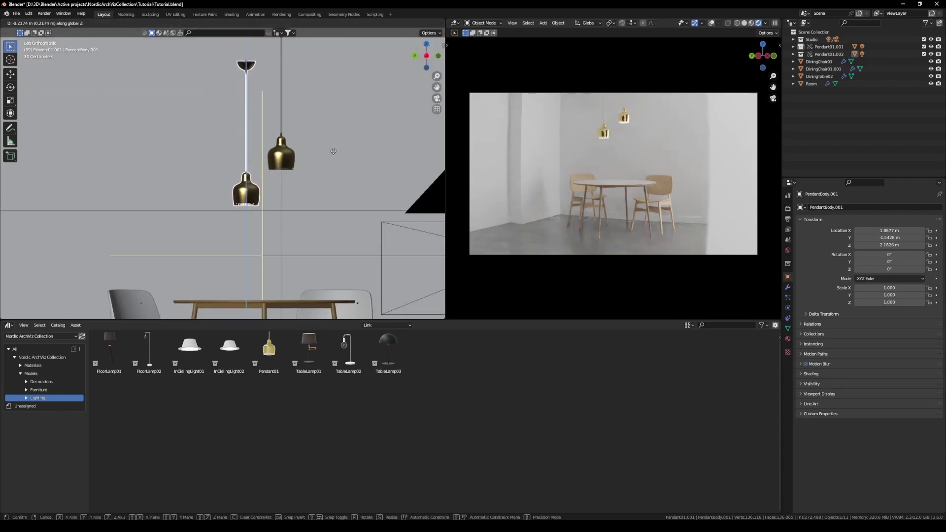
left_click(334, 150)
scroll(273, 126, "down", 4)
scroll(233, 147, "up", 6)
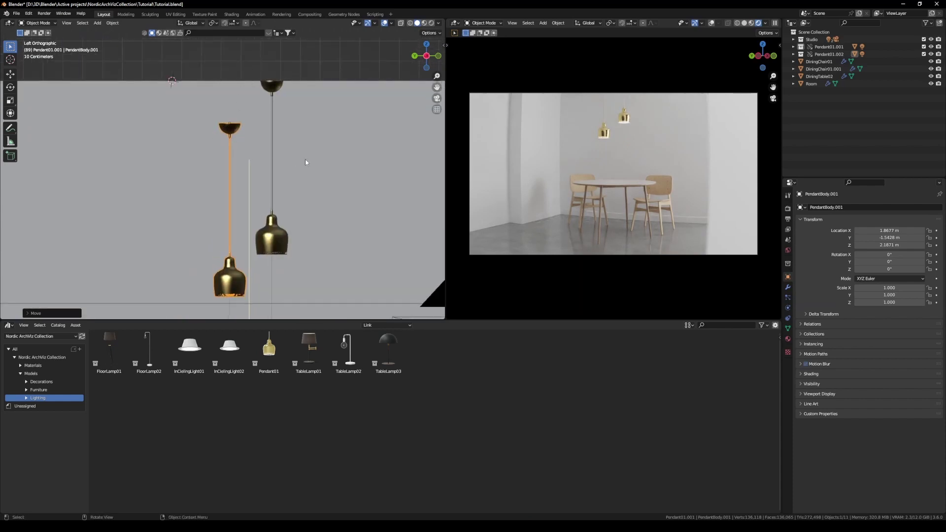
Step: Shift the left pendant along X and the right pendant along Y
key("g")
key("x")
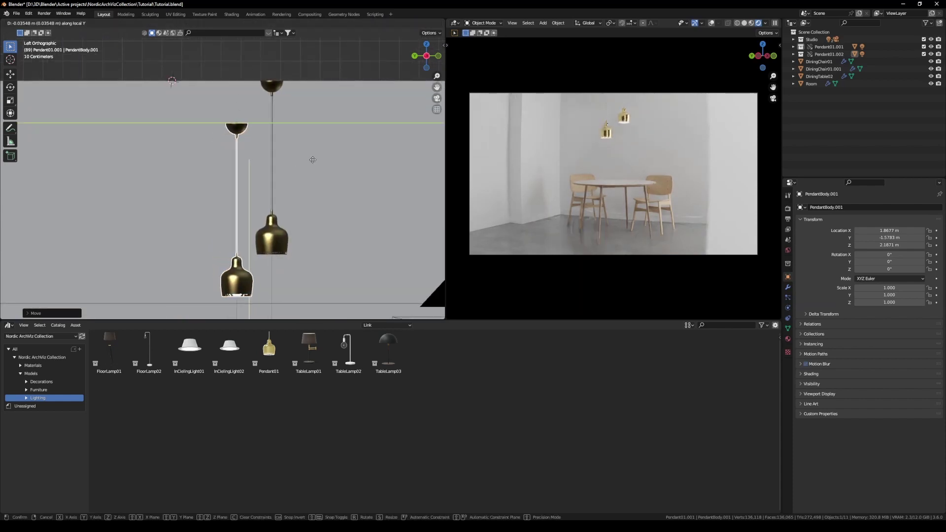
left_click(317, 162)
left_click(272, 219)
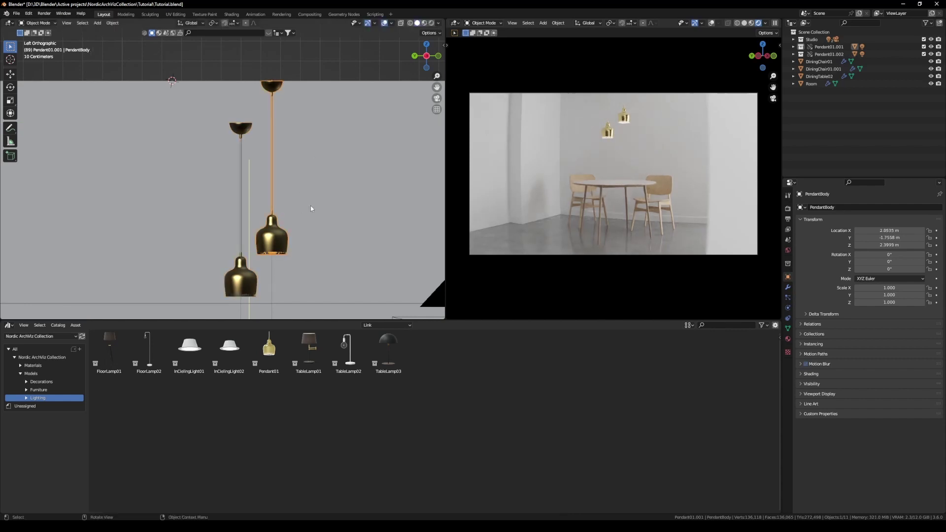
key("g")
key("y")
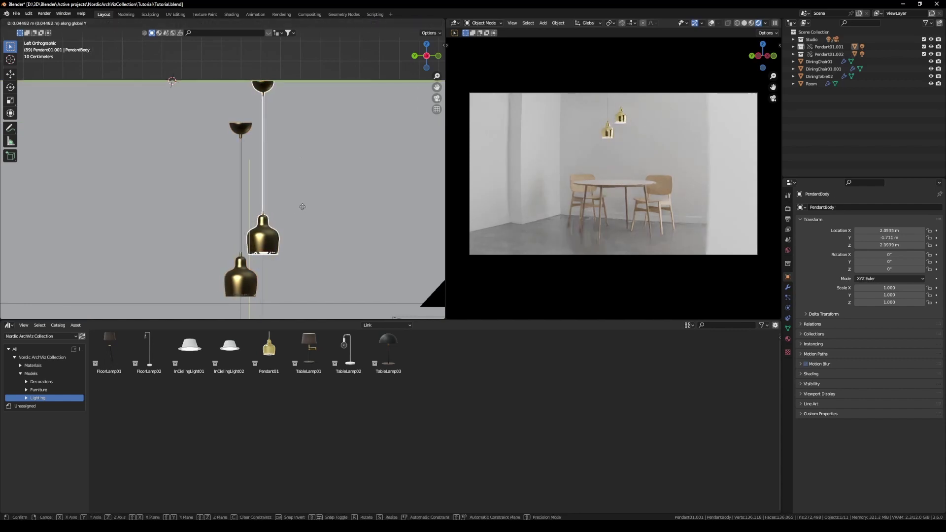
left_click(232, 208)
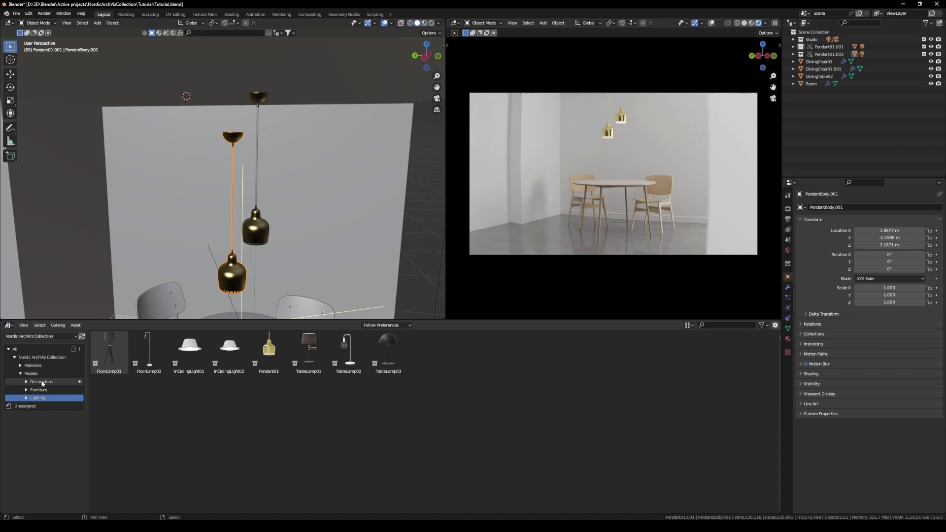
Step: Drag the Vase02 asset from the Decorations catalog onto the dining table
left_click(37, 382)
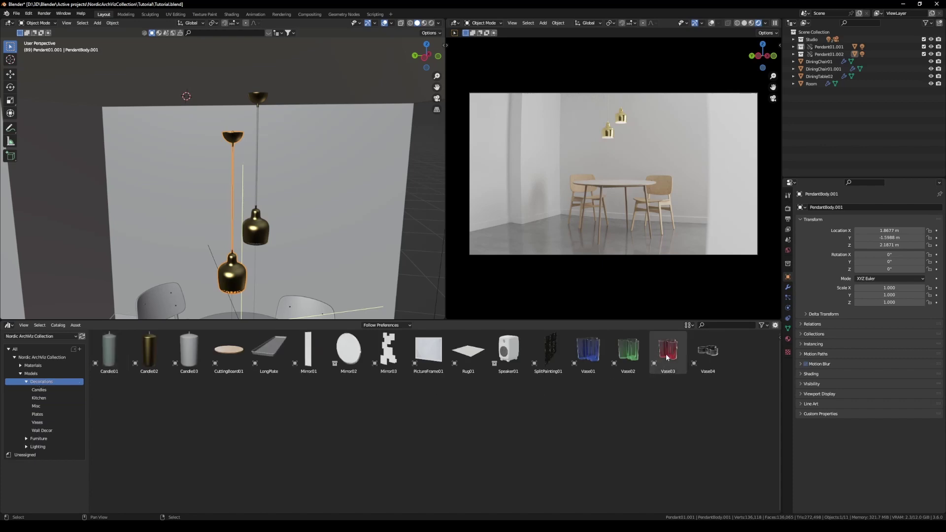
scroll(309, 261, "down", 4)
scroll(289, 272, "up", 4)
middle_click_drag(287, 272, 257, 170, "shift")
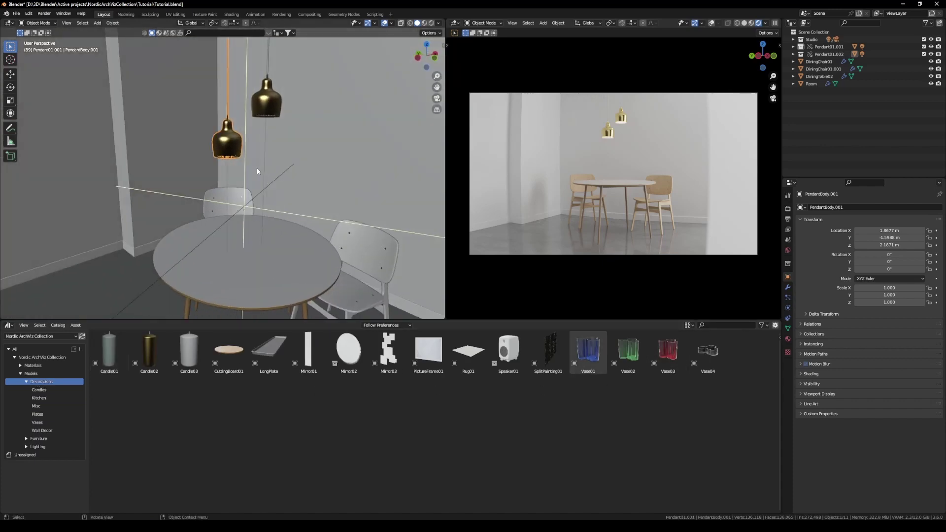
middle_click_drag(282, 249, 285, 188, "shift")
scroll(293, 196, "up", 2)
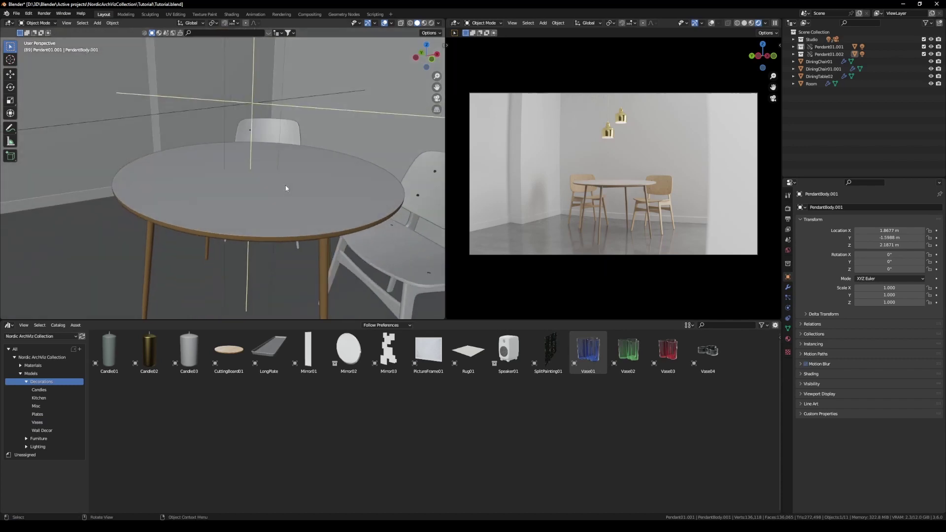
left_click(665, 356)
left_click_drag(628, 351, 259, 177)
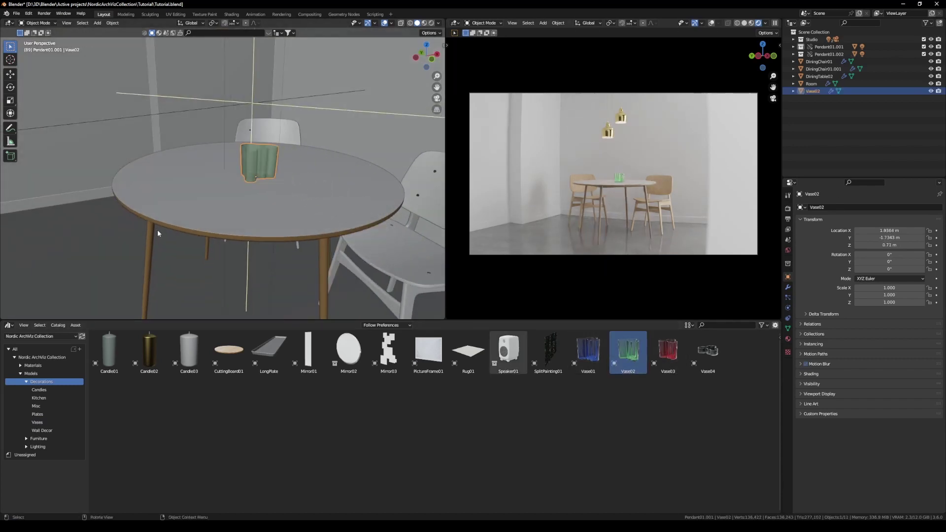
Step: Slide the vase across the tabletop into its final position
middle_click_drag(158, 229, 307, 224)
key("g")
key("shift+z")
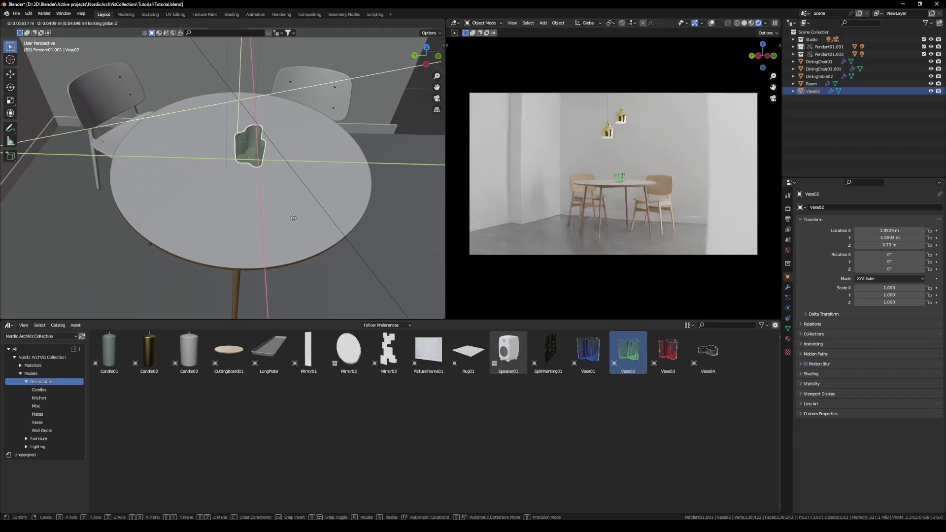
left_click(288, 217)
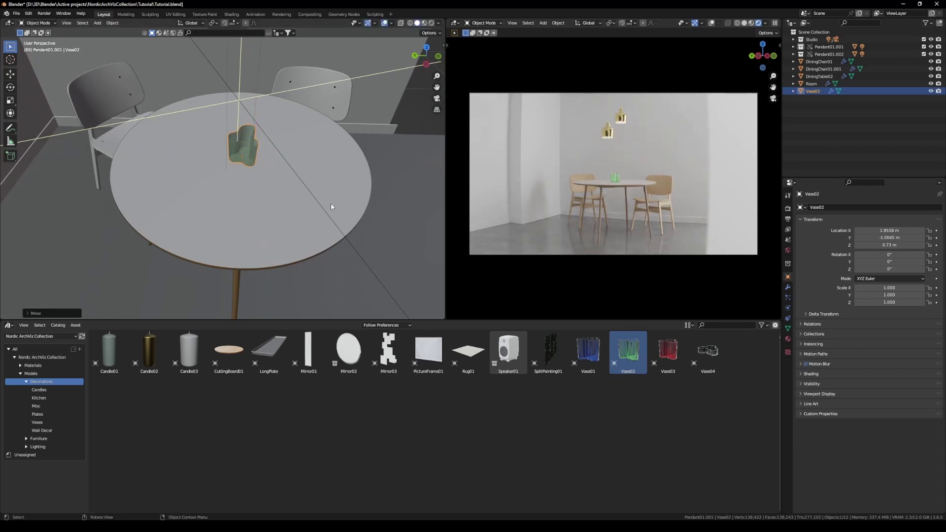
scroll(330, 201, "up", 3)
middle_click_drag(331, 202, 320, 167)
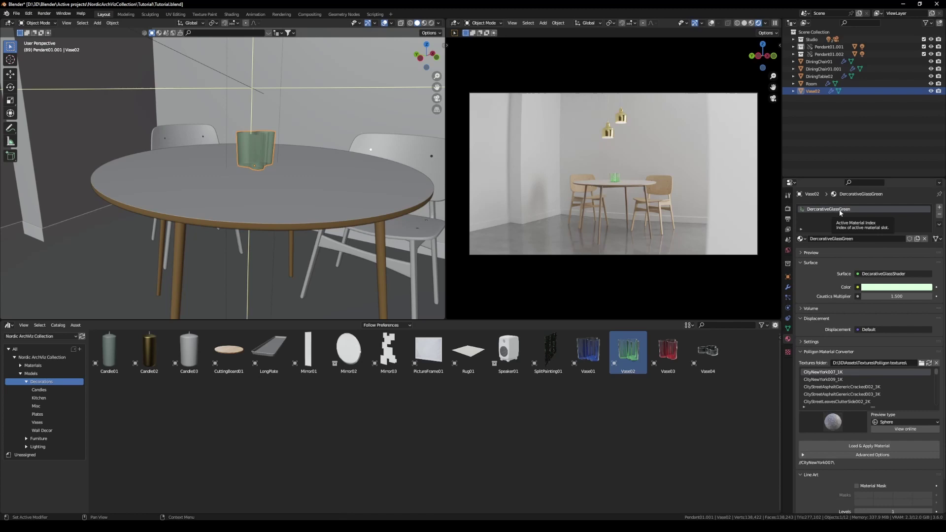
middle_click_drag(298, 187, 292, 207)
scroll(329, 215, "up", 4)
scroll(330, 216, "down", 3)
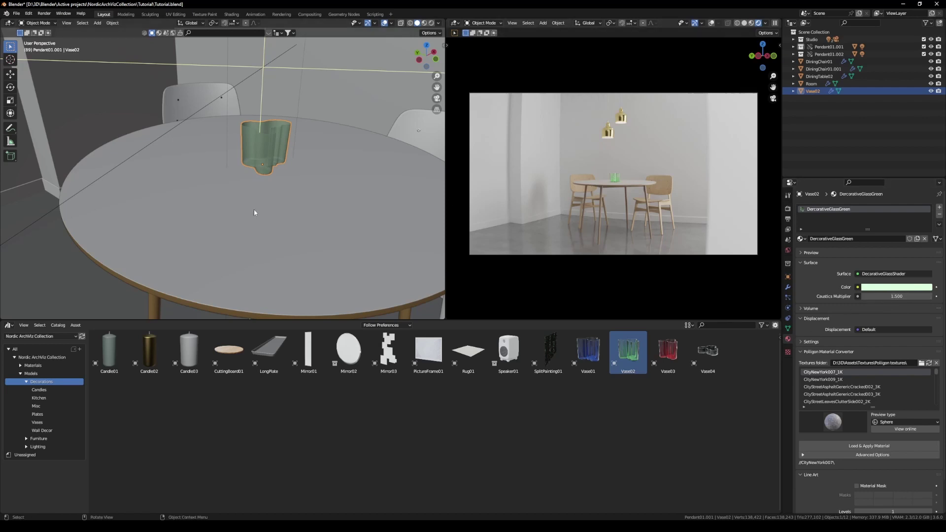
Step: Enable Receive Shadow Caustics in DiningTable02's Object > Shading > Caustics settings
left_click(301, 221)
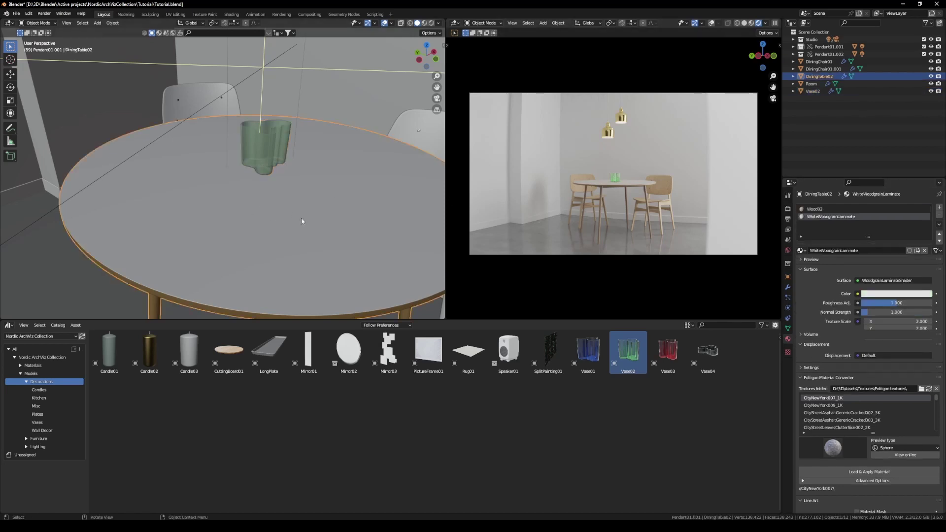
left_click(788, 276)
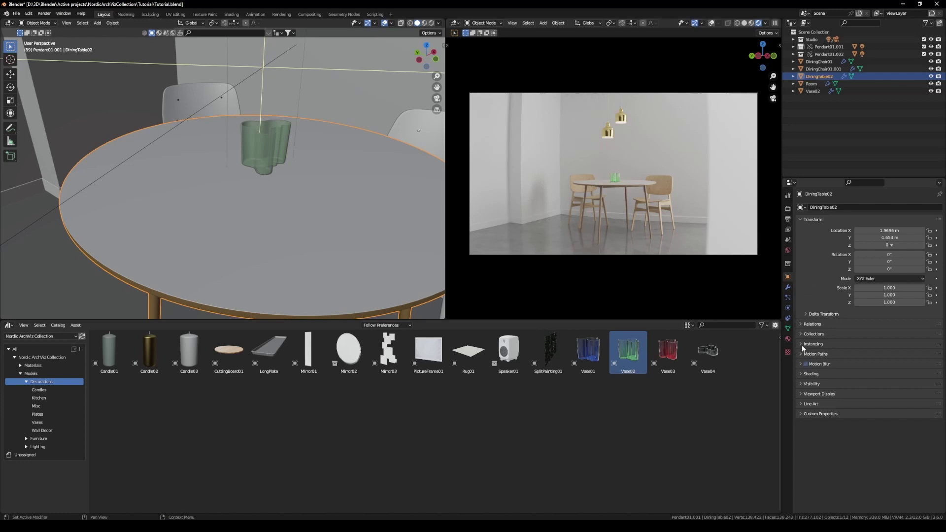
left_click(801, 325)
left_click(800, 324)
left_click(802, 374)
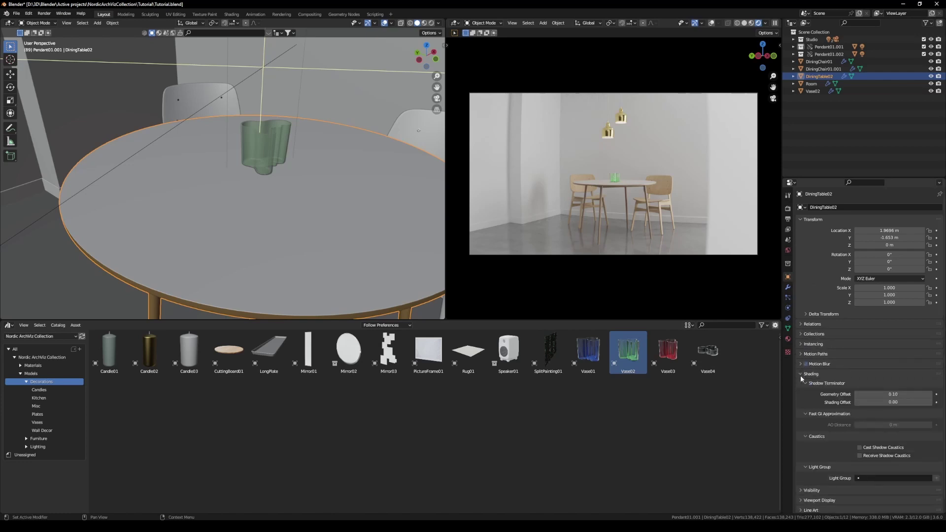
left_click(860, 456)
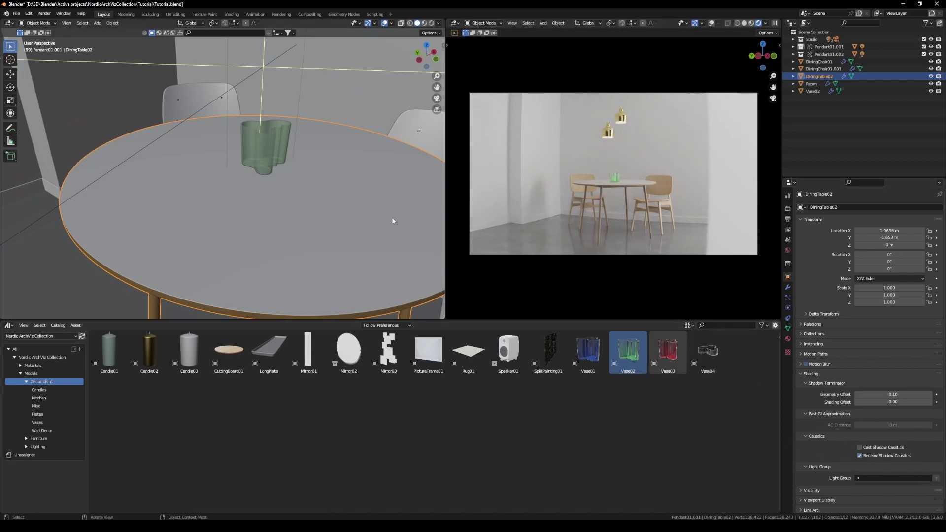
middle_click_drag(387, 205, 308, 209)
middle_click_drag(610, 199, 579, 221)
scroll(691, 240, "up", 3)
middle_click_drag(691, 243, 724, 169)
Step: Set the Vase02 DecorativeGlassGreen material's Caustics Multiplier to 15.000
left_click(700, 157)
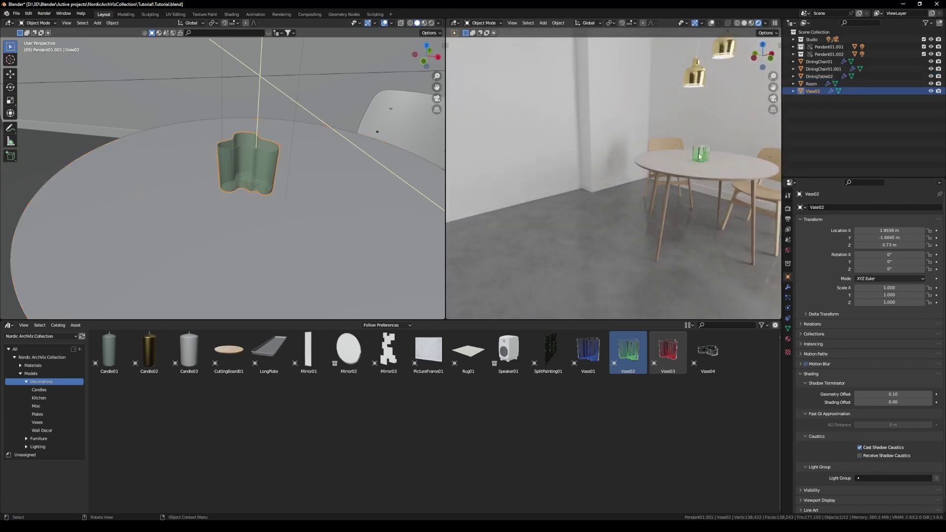
key("KP_Decimal")
scroll(566, 207, "down", 7)
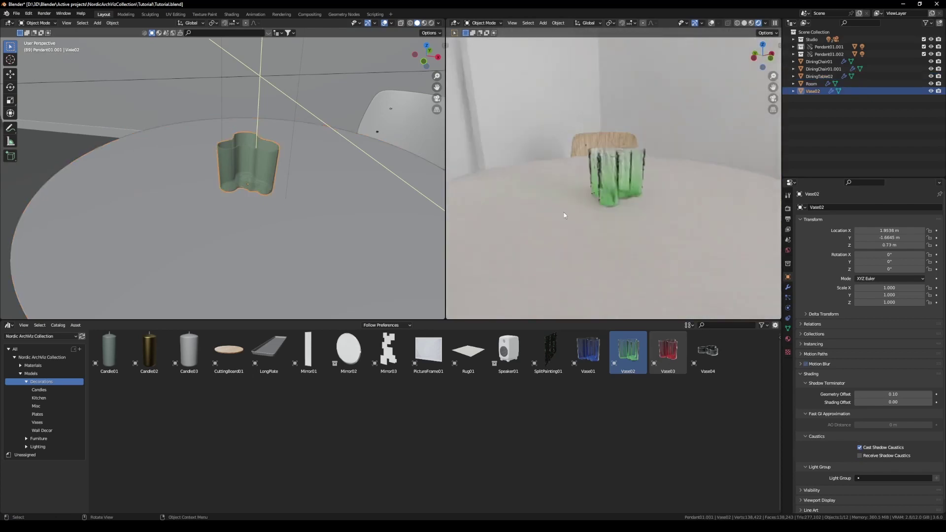
middle_click_drag(564, 212, 580, 216)
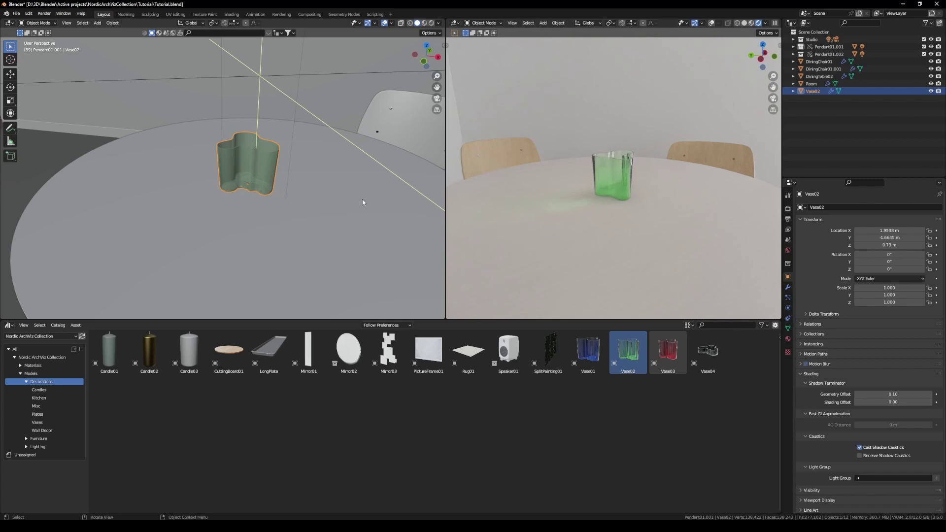
left_click(787, 339)
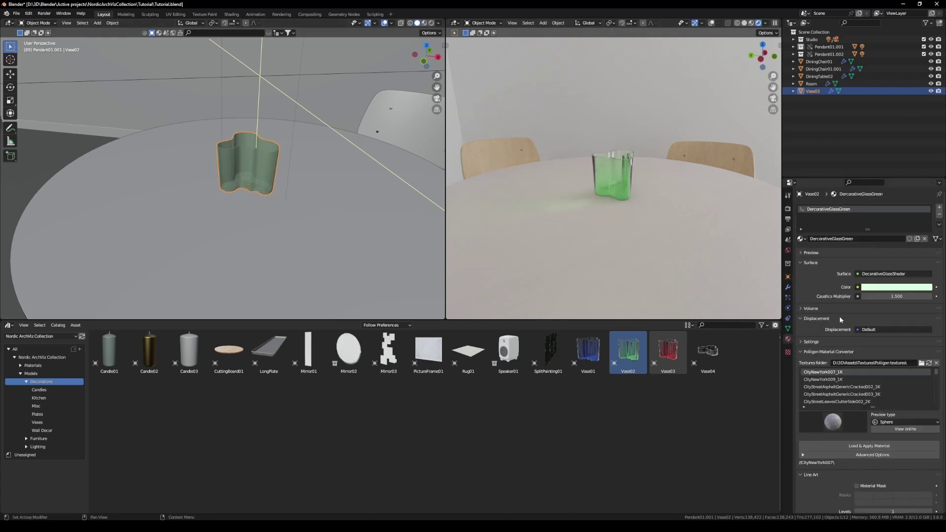
left_click_drag(894, 297, 931, 297)
left_click(887, 297)
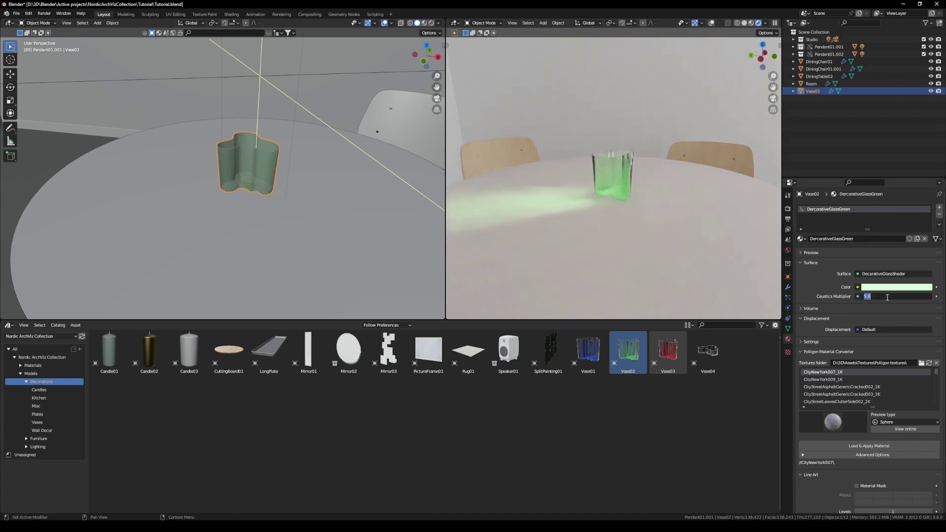
type("15")
key("Return")
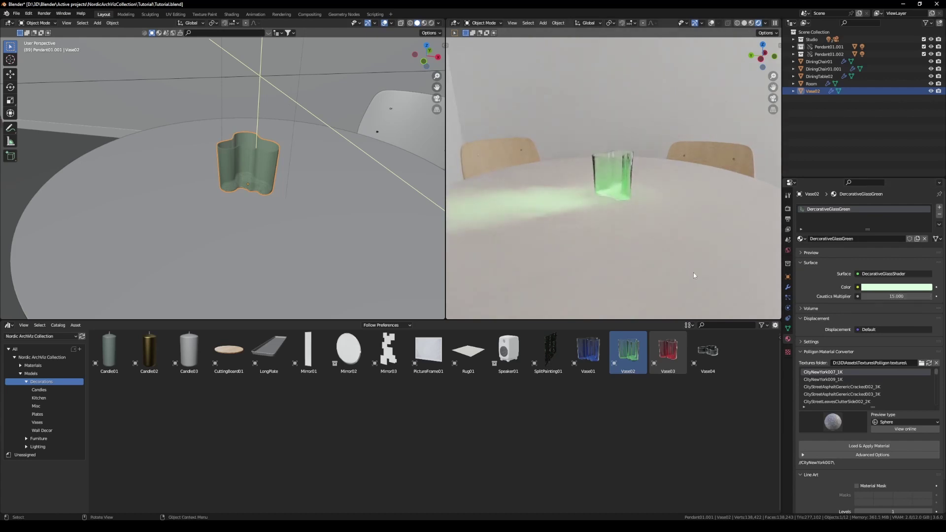
key("KP_0")
middle_click_drag(717, 221, 737, 160)
scroll(722, 169, "down", 3)
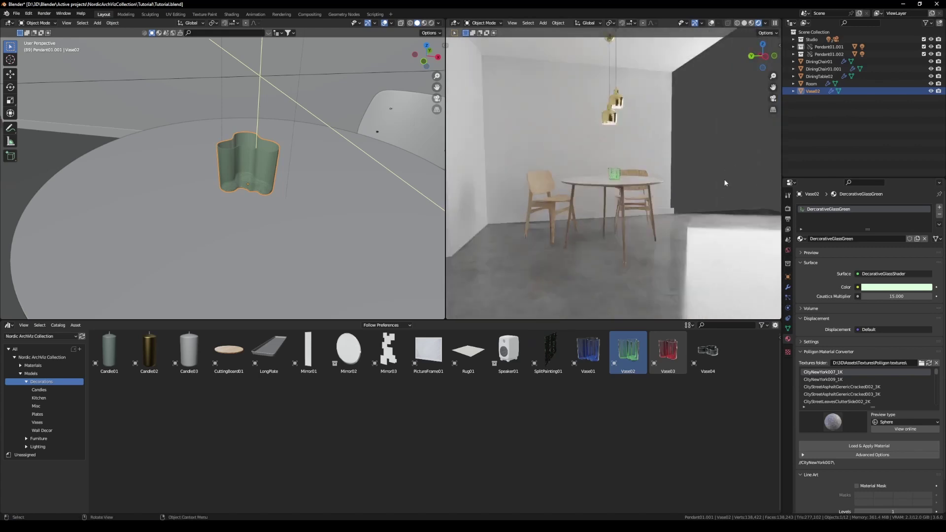
Step: Inspect the Area.002 studio light's settings, then return the preview to camera view
left_click(862, 54)
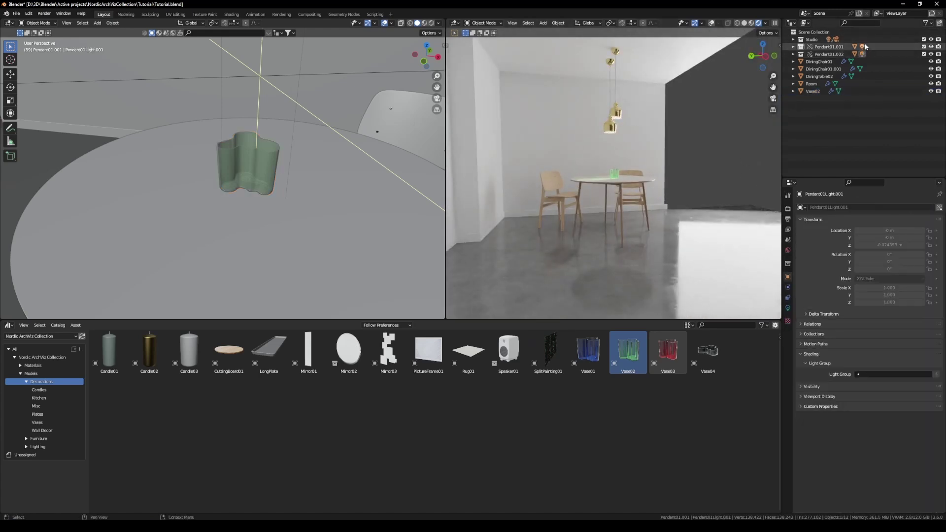
left_click(828, 40)
left_click(815, 45)
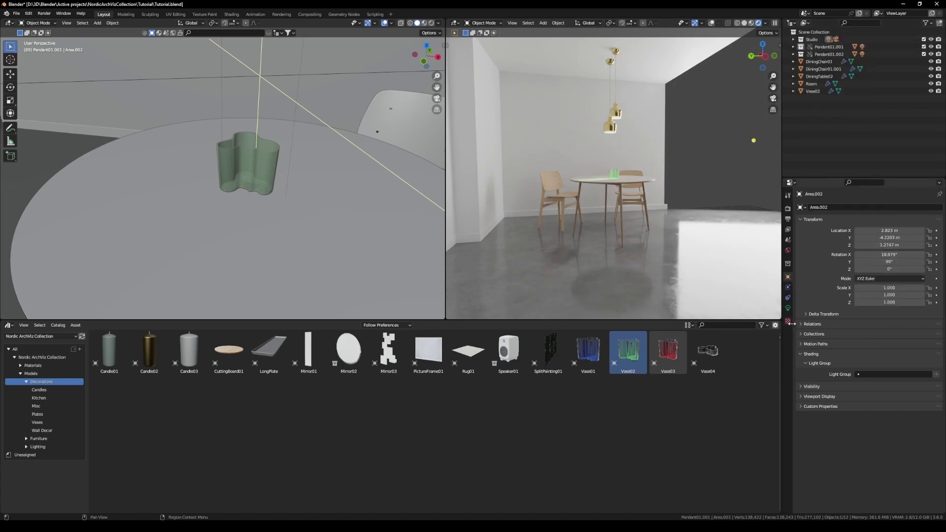
left_click(787, 308)
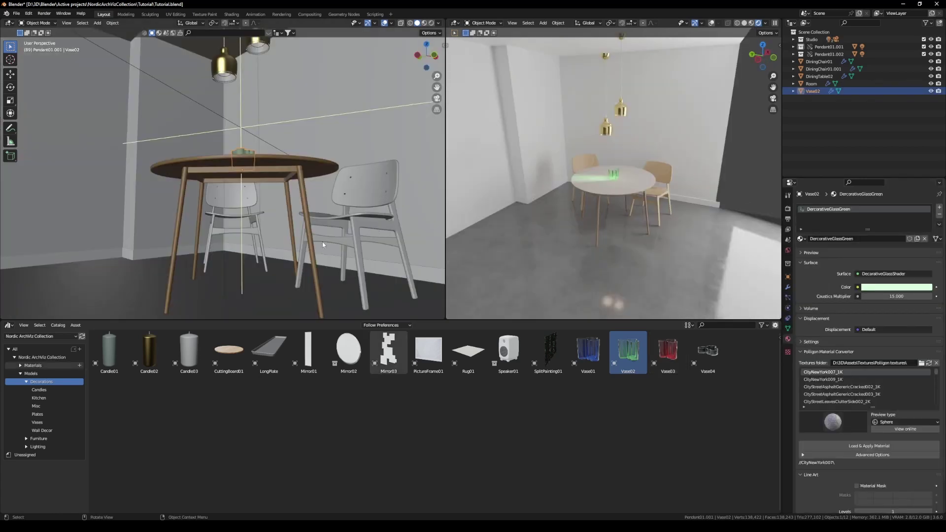
key("KP_0")
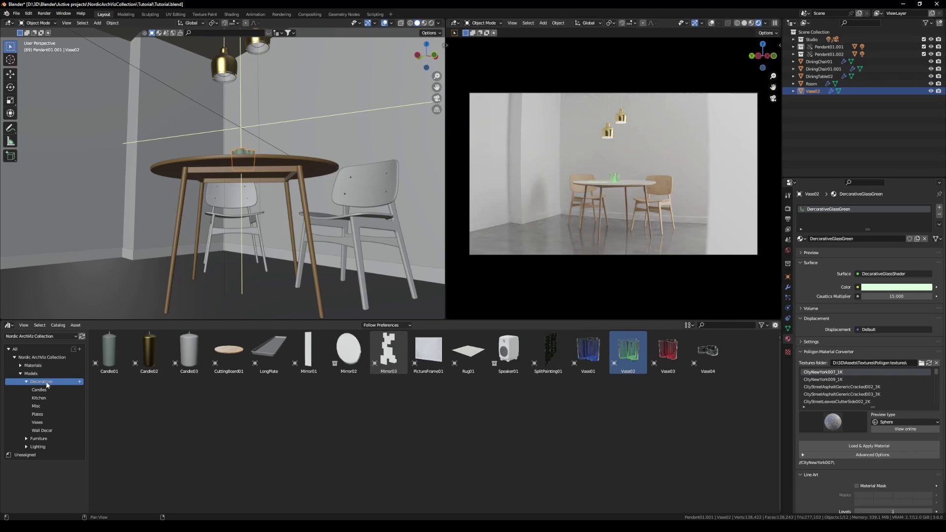
Step: Apply the orange DecorativeGlassOrange material from the Materials catalog to the vase
left_click(28, 367)
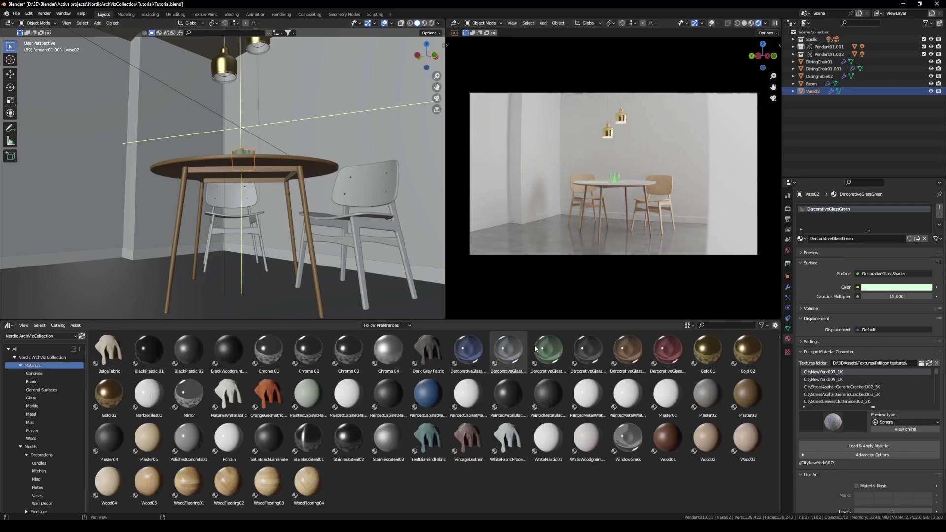
key("KP_Decimal")
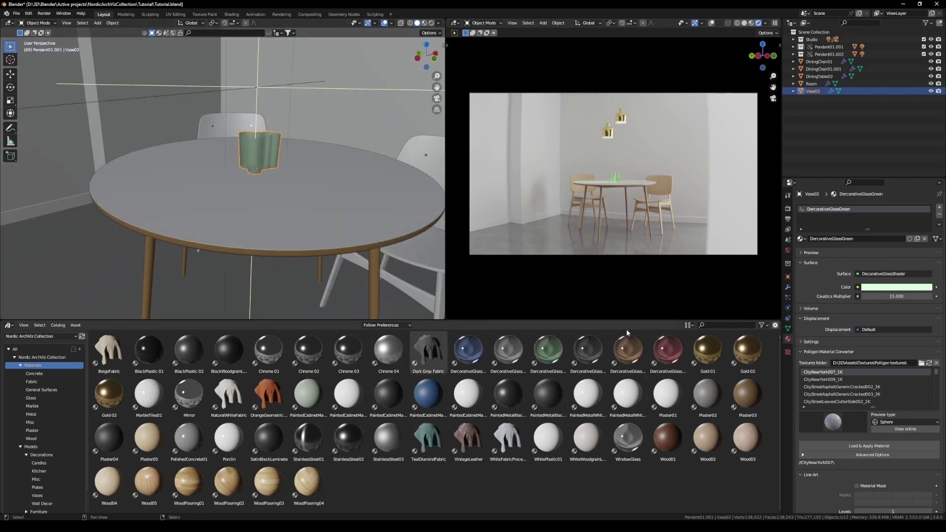
left_click_drag(628, 350, 258, 151)
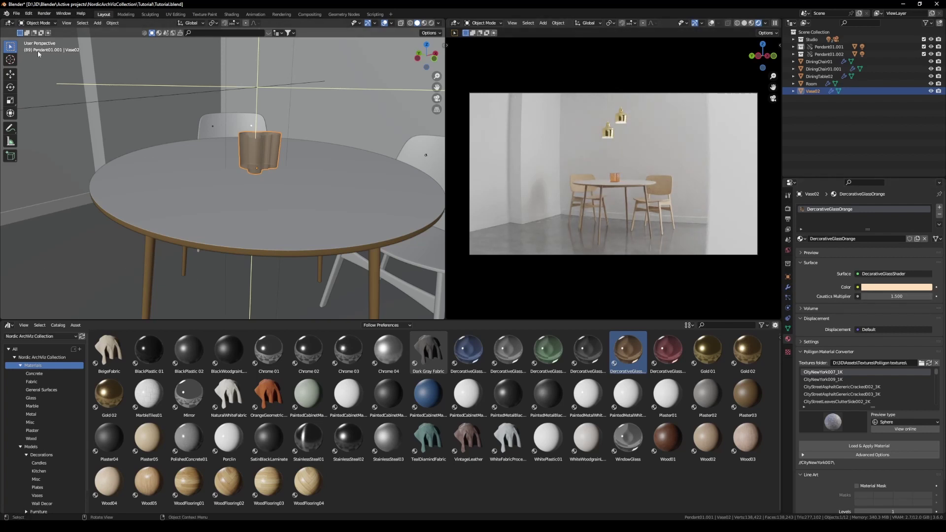
left_click(13, 22)
Step: Show the vase's nodes in the shader editor and zoom in on the DecorativeGlass node
left_click(30, 88)
key("Home")
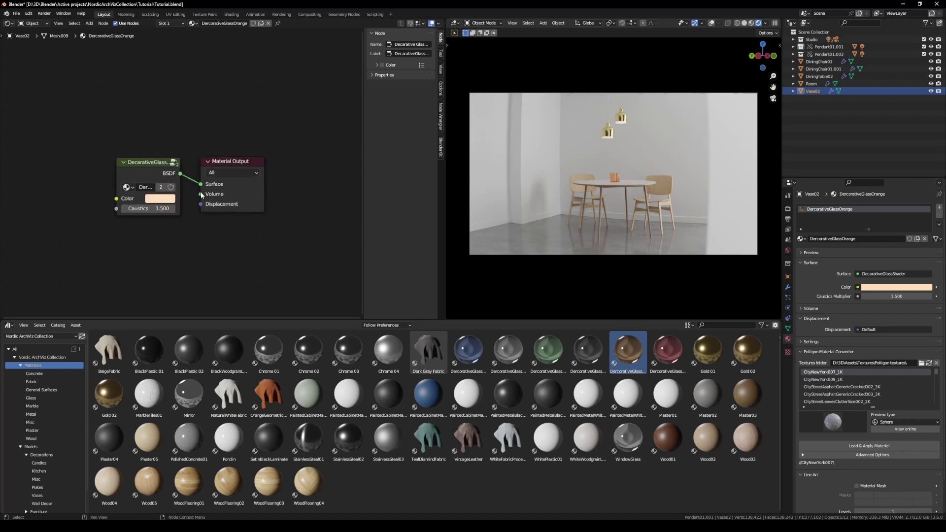
left_click(145, 170)
key("KP_Decimal")
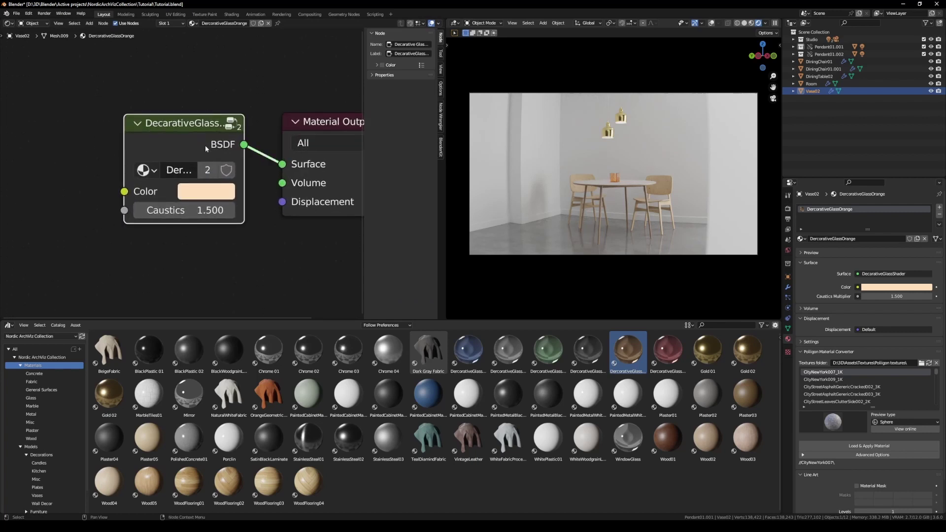
mouse_move(181, 147)
left_mouse_down()
mouse_move(200, 141)
mouse_move(191, 146)
left_mouse_up()
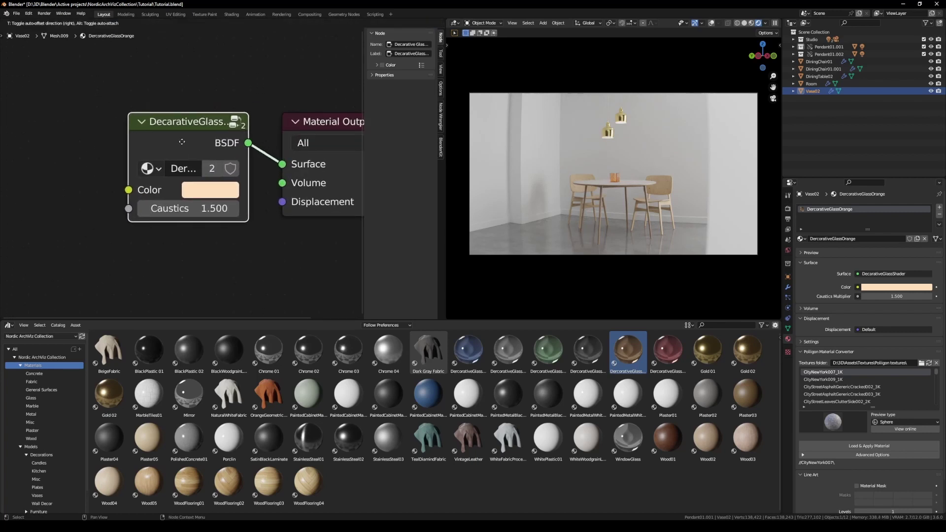
Step: Try a redder DecorativeGlass colour, cancel it, and deselect the glass node
left_click(208, 191)
mouse_move(252, 292)
left_mouse_down()
mouse_move(251, 238)
mouse_move(186, 255)
mouse_move(230, 305)
mouse_move(223, 300)
left_mouse_up()
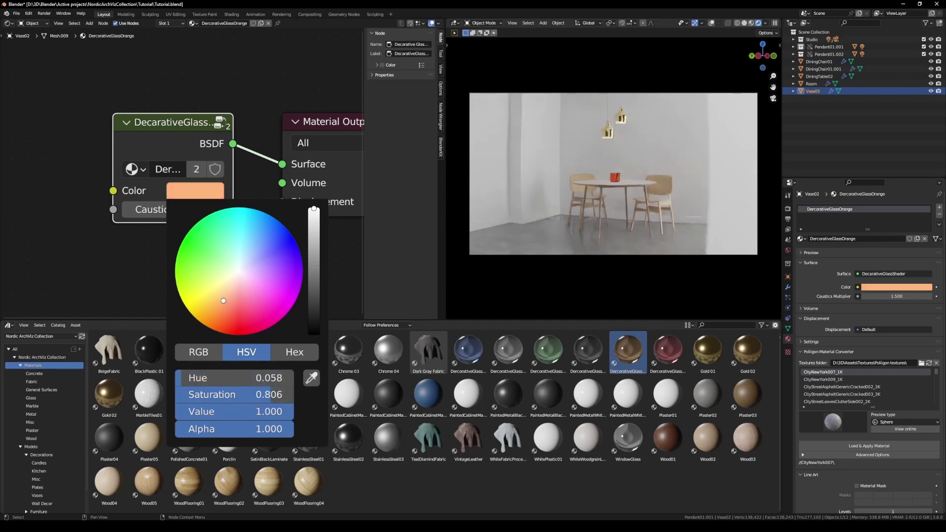
right_click(223, 301)
left_click(53, 224)
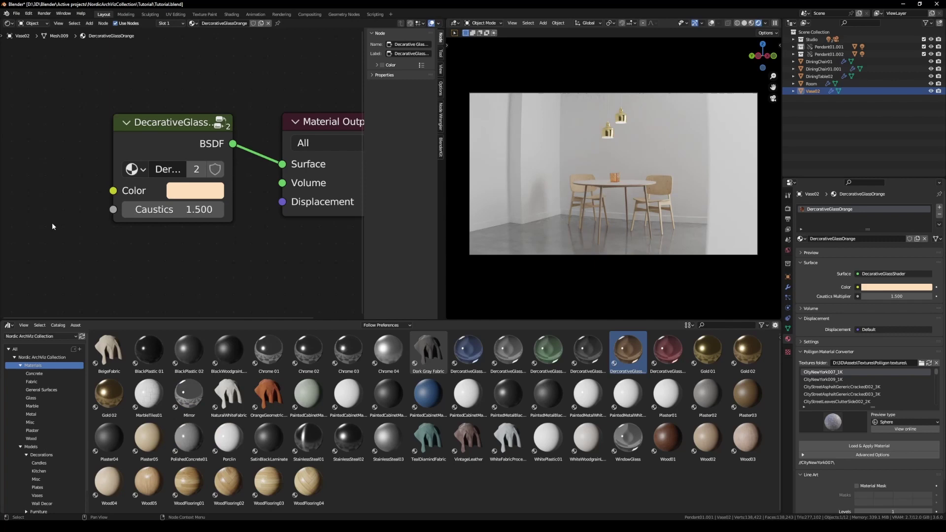
scroll(53, 226, "down", 1)
Step: Select the Room and inspect its PolishedConcrete01 node tree, moving the Musgrave Texture node
left_click(498, 169)
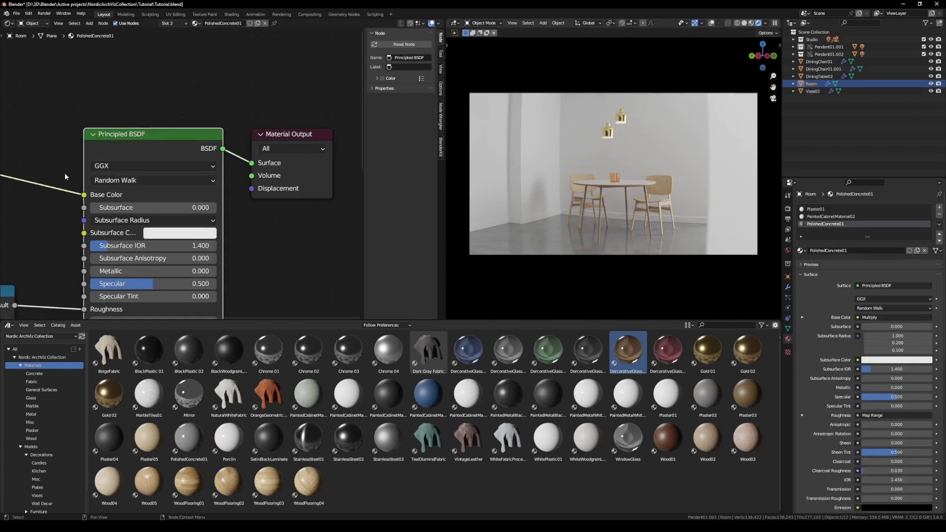
scroll(65, 176, "down", 5)
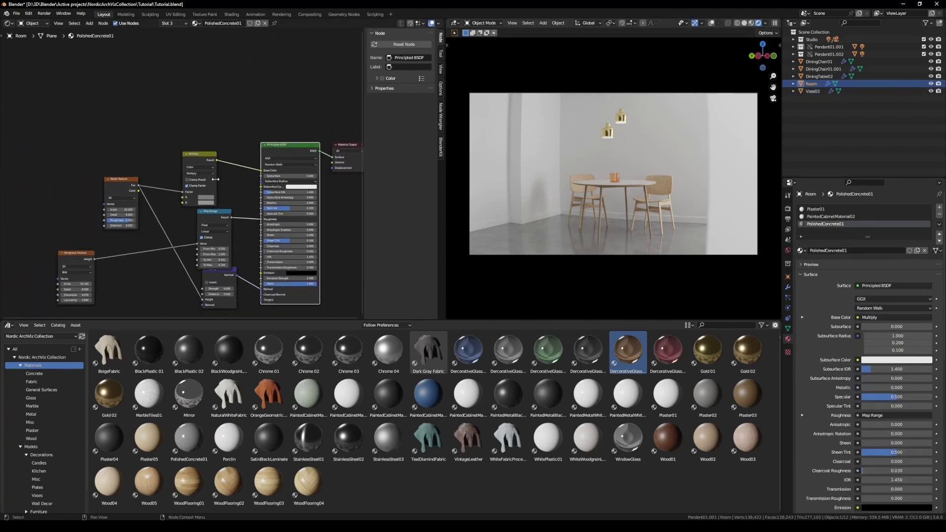
scroll(215, 179, "down", 1)
middle_click_drag(215, 179, 207, 130)
left_click_drag(88, 199, 139, 205)
middle_click_drag(149, 195, 118, 207)
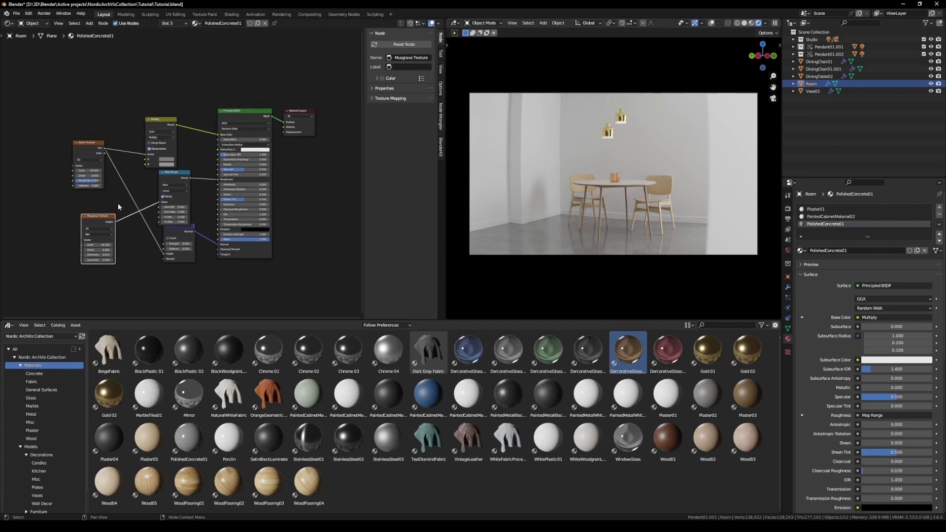
scroll(118, 207, "down", 1)
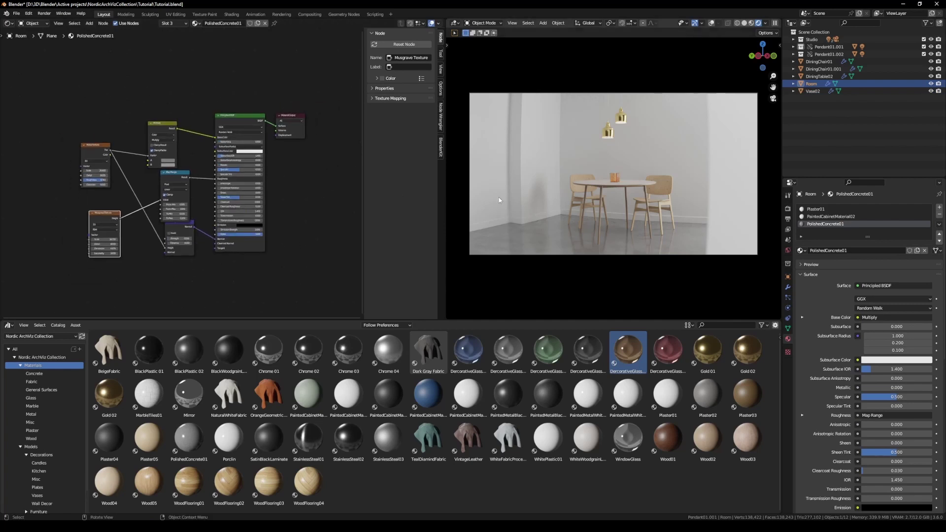
Step: Switch to the Plaster01 material, test a blue PlasterShader colour, then undo it
left_click(148, 40)
middle_click_drag(163, 74, 152, 180)
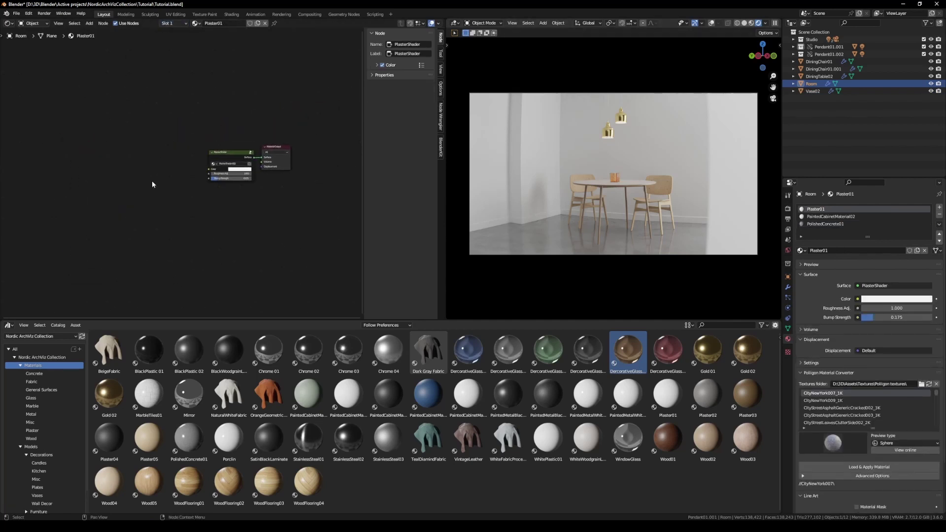
scroll(151, 180, "up", 4)
left_click(239, 192)
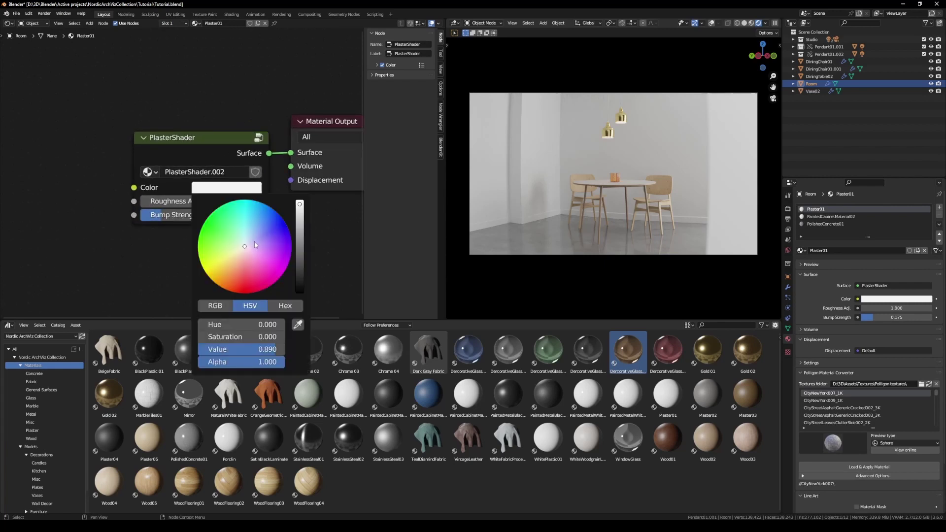
left_click_drag(255, 242, 266, 217)
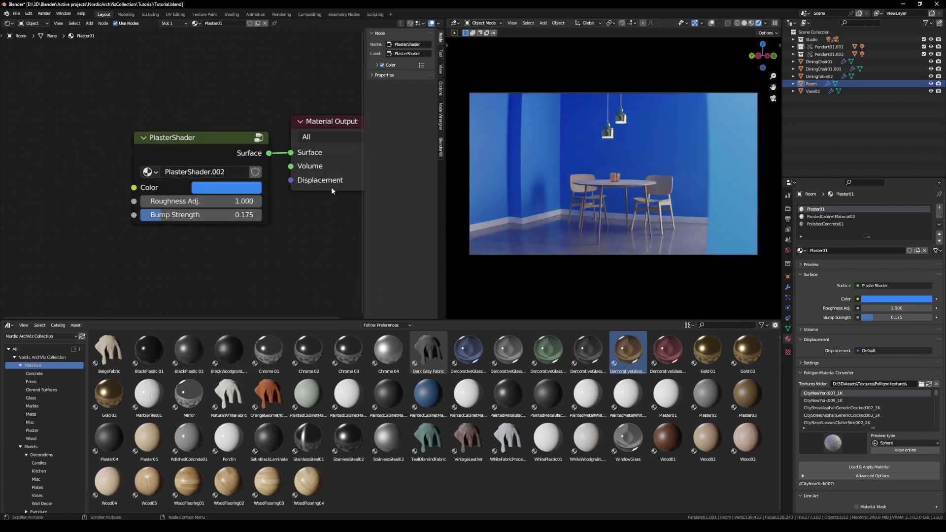
key("ctrl+z")
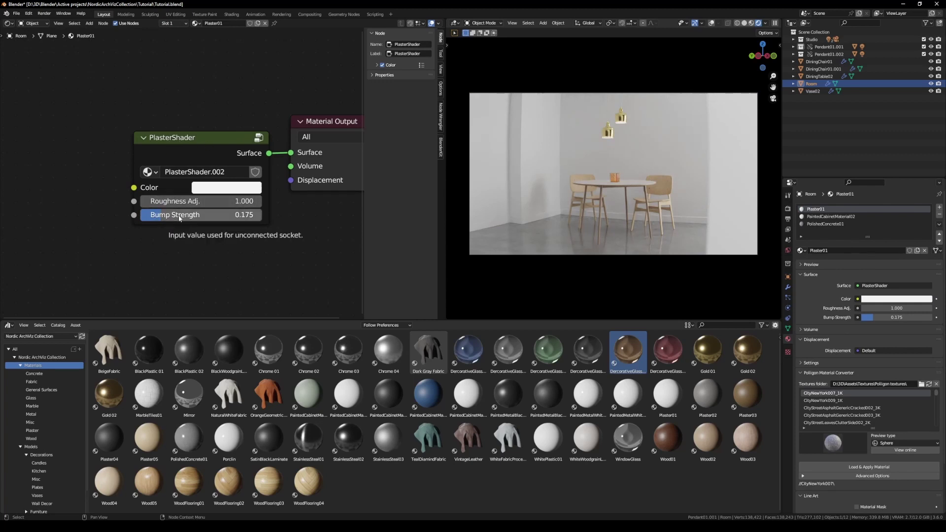
scroll(189, 147, "down", 5)
scroll(8, 24, "up", 6, "ctrl")
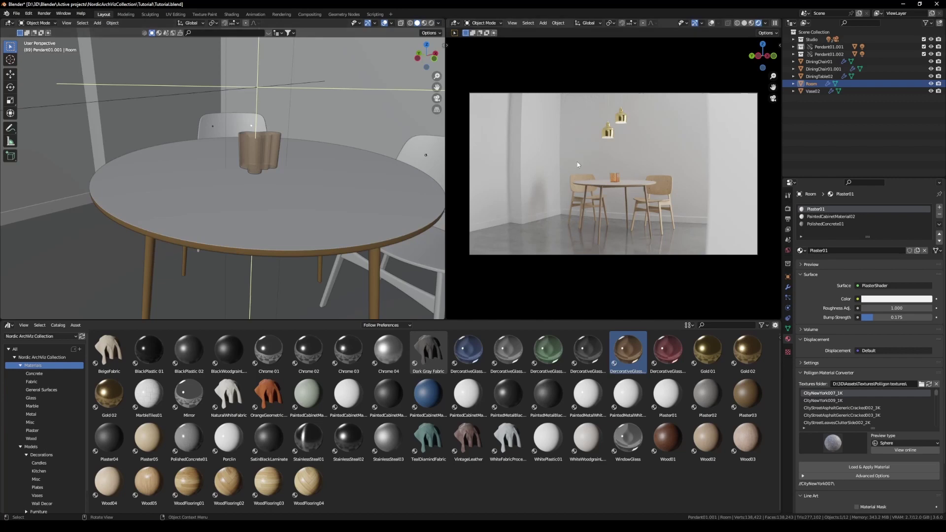
Step: Drag the Sofa02 model from the Furniture catalog into the room
scroll(268, 196, "down", 10)
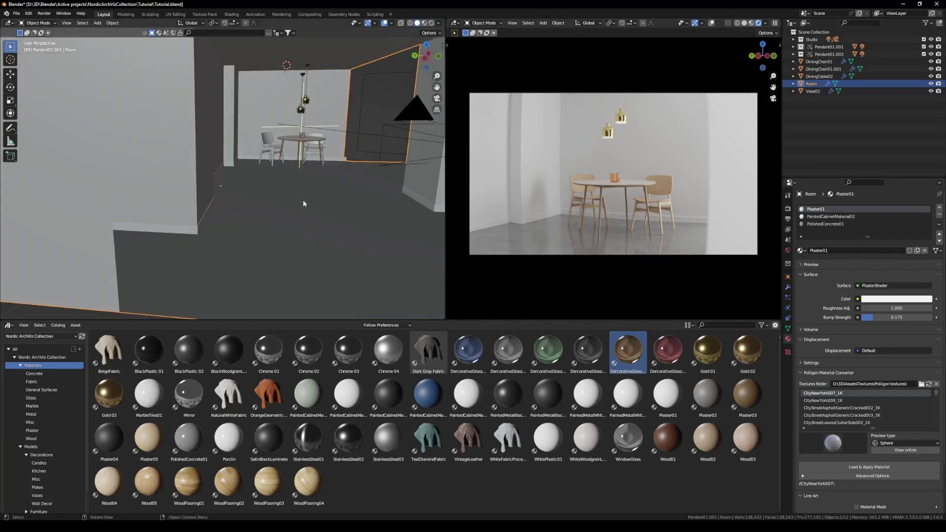
scroll(265, 223, "up", 2)
scroll(27, 459, "down", 2)
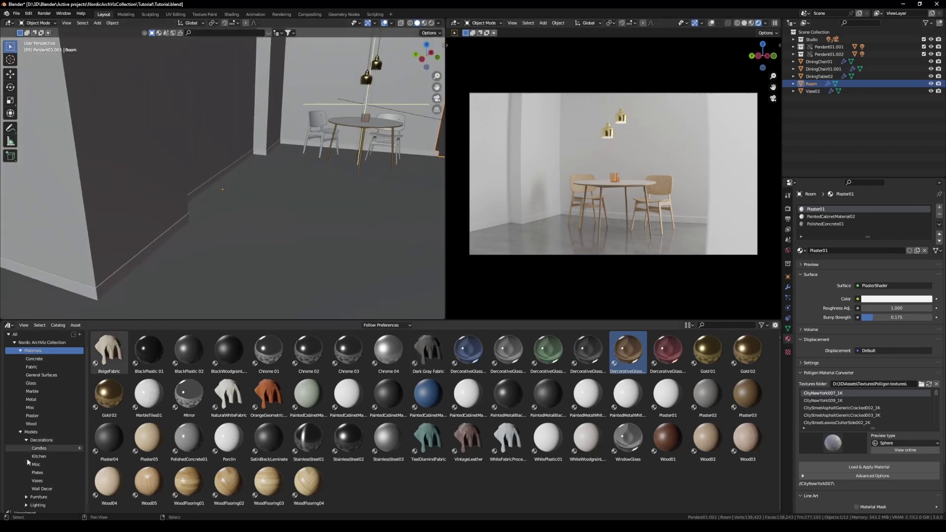
left_click(39, 489)
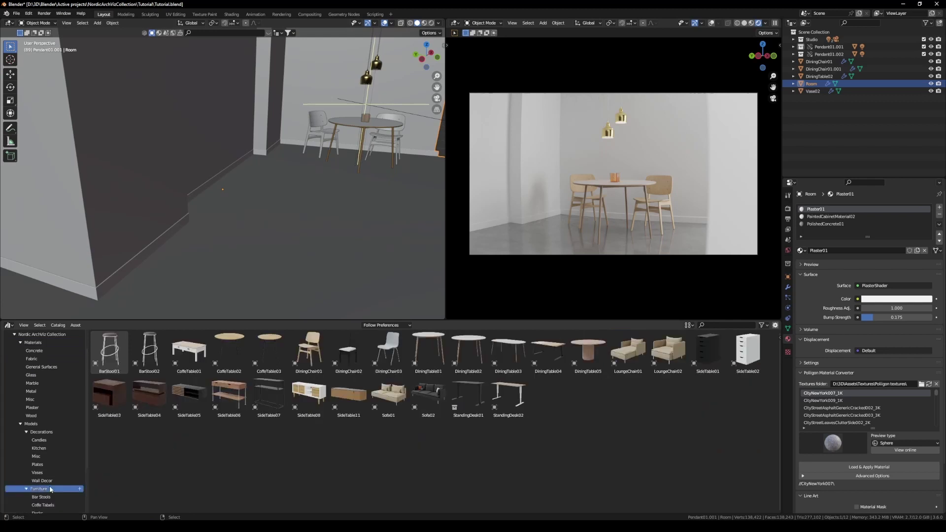
left_click_drag(437, 405, 385, 233)
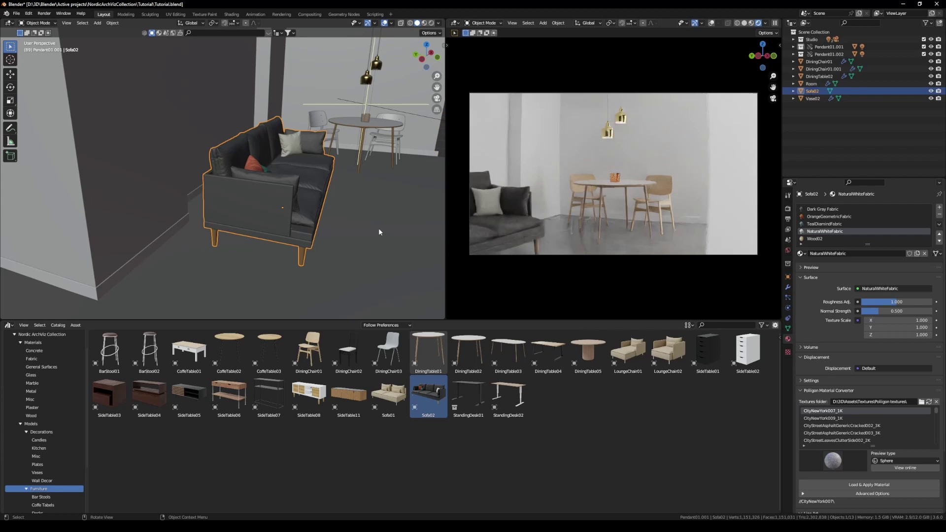
middle_click_drag(378, 228, 327, 233)
scroll(327, 233, "up", 4)
scroll(327, 232, "down", 3)
Step: Slide the sofa along the floor to the left of the dining table and frame it
key("g")
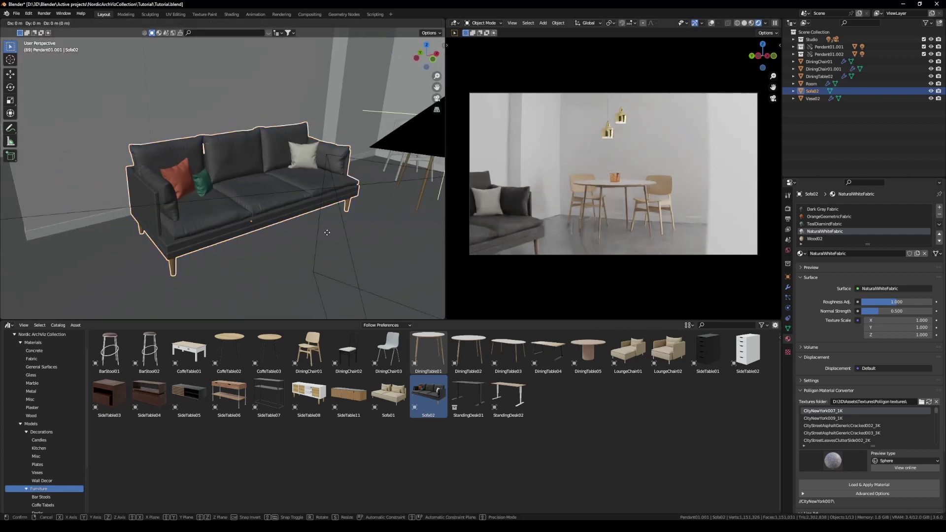
key("shift+z")
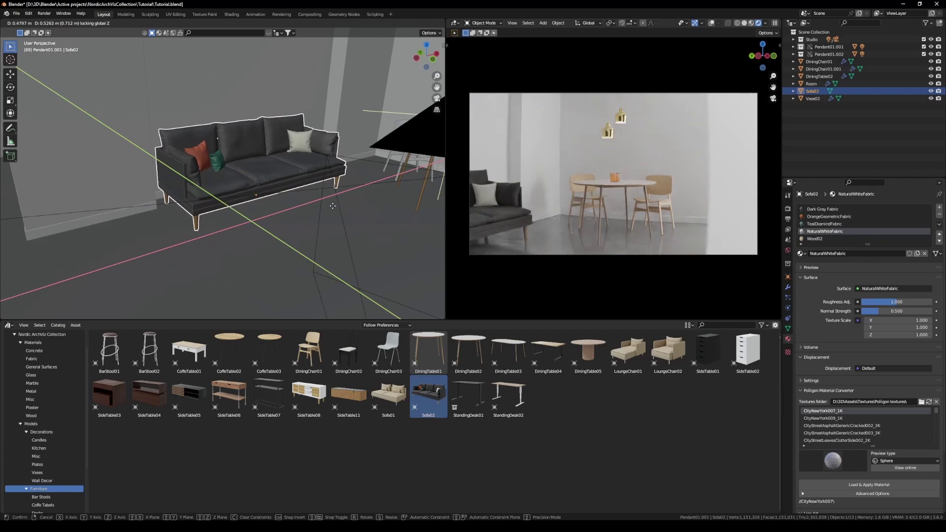
left_click(362, 221)
middle_click_drag(362, 217, 220, 217)
key("KP_Decimal")
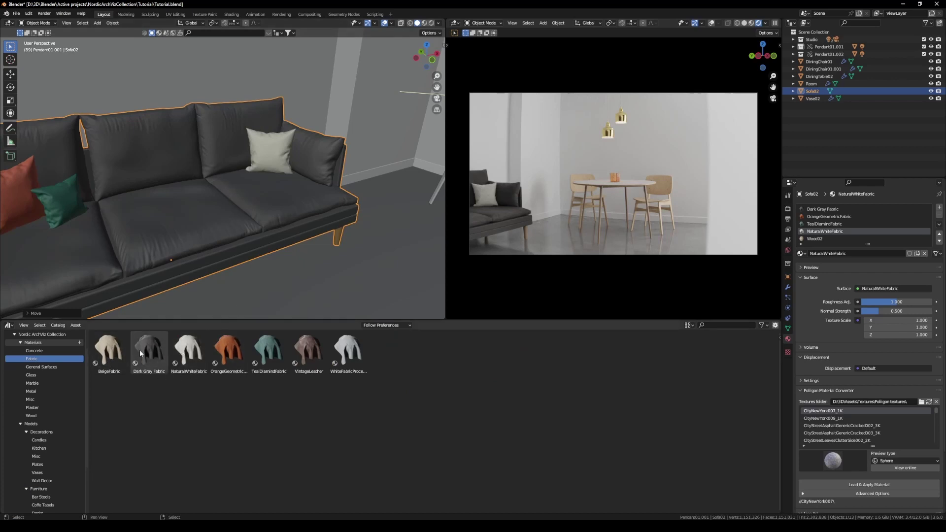
Step: Apply NaturalWhiteFabric to the sofa body and OrangeGeometricFabric to the right back pillow, after trying BeigeFabric
left_click_drag(188, 351, 207, 228)
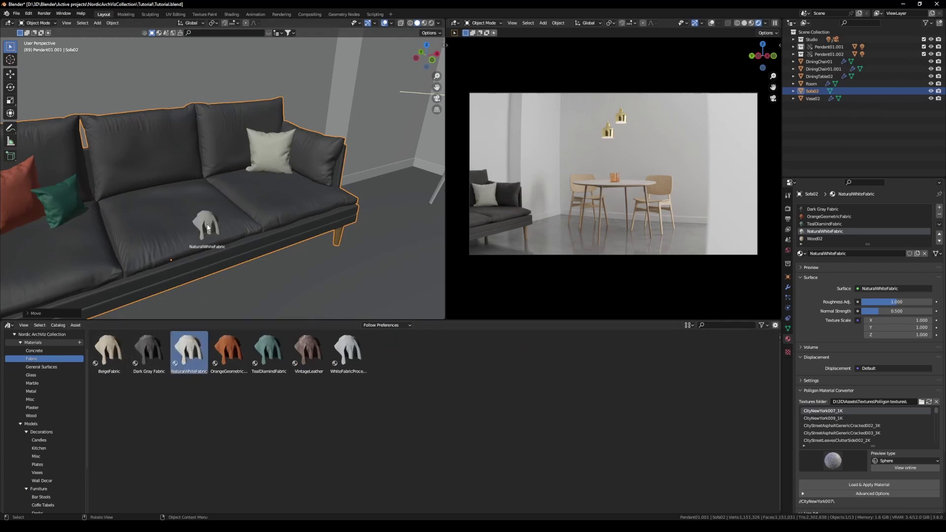
left_click_drag(334, 237, 264, 239)
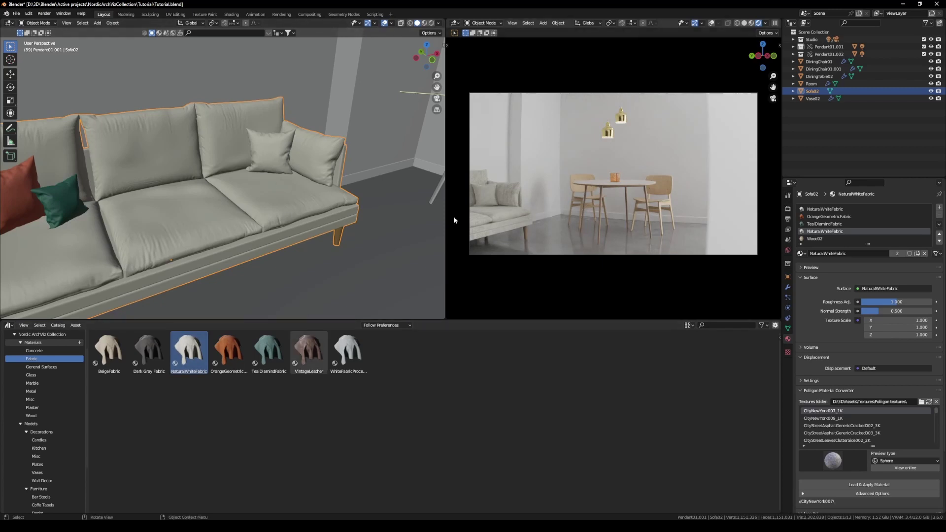
left_click_drag(108, 351, 261, 143)
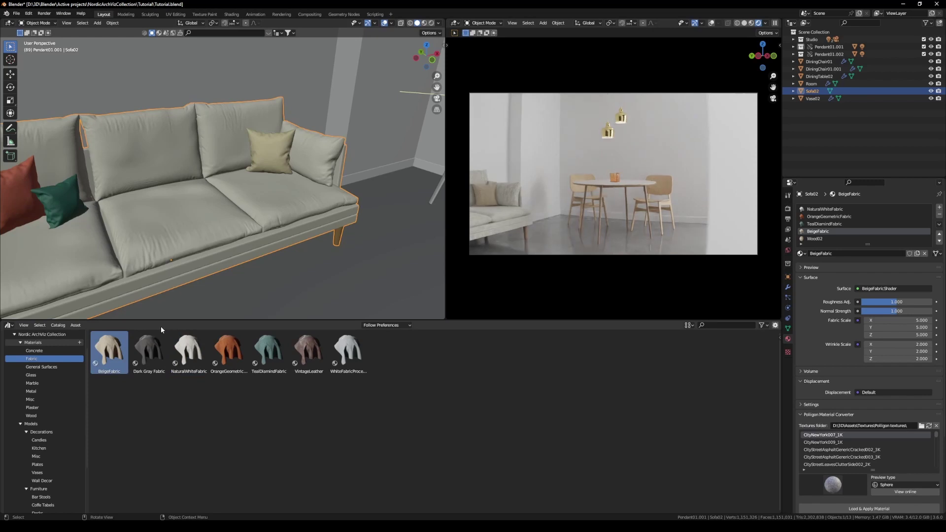
left_click_drag(226, 349, 227, 352)
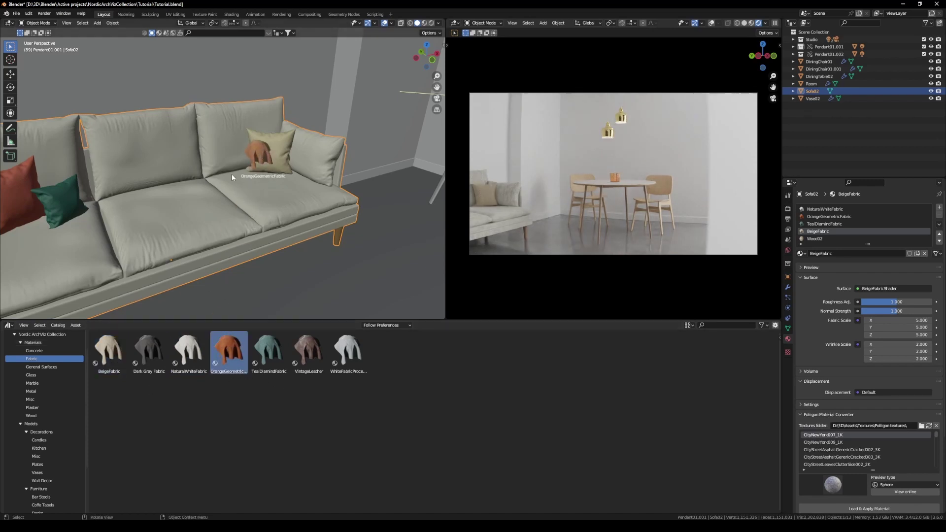
left_click_drag(256, 152, 258, 154)
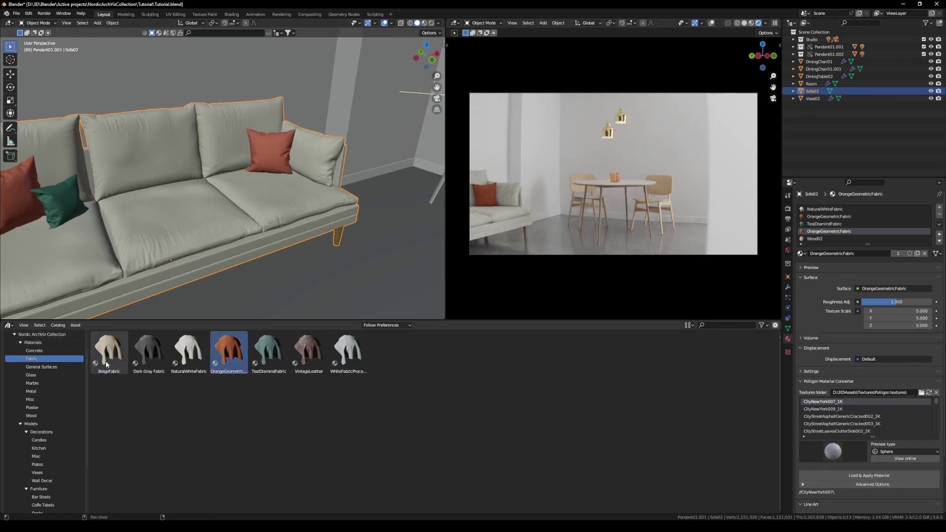